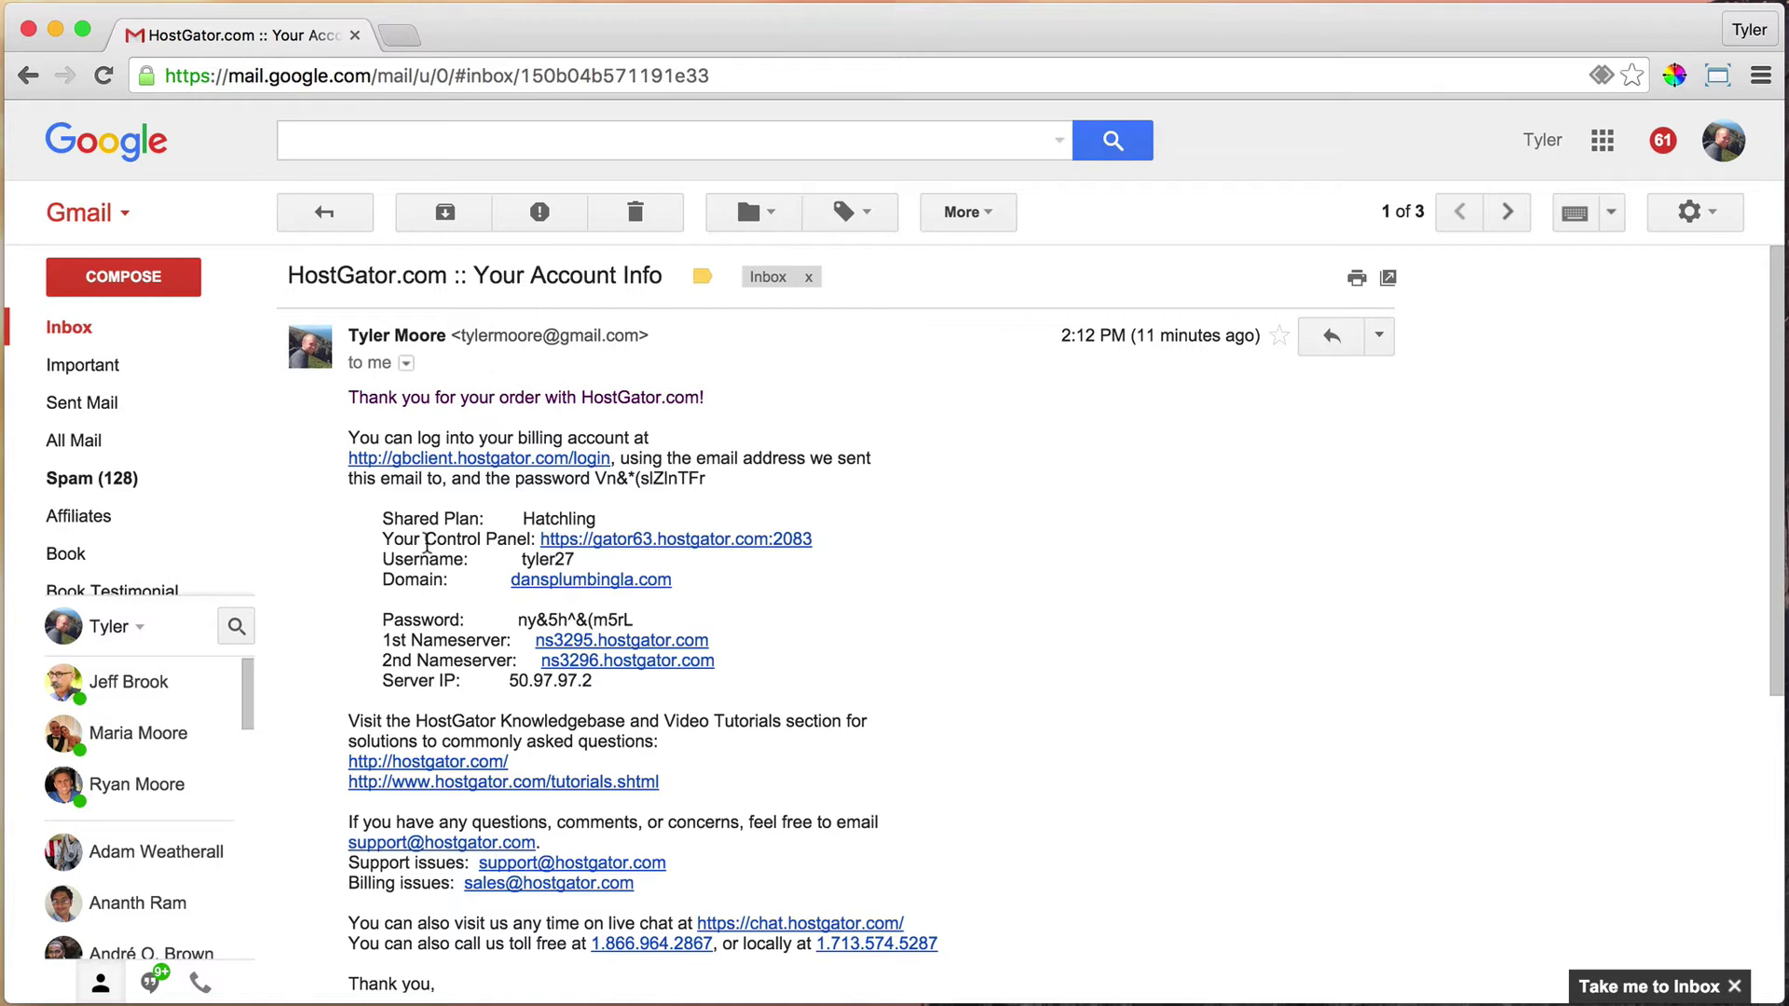
Highlight the control panel line in the HostGator Account Info email
left_click_drag(382, 539, 537, 539)
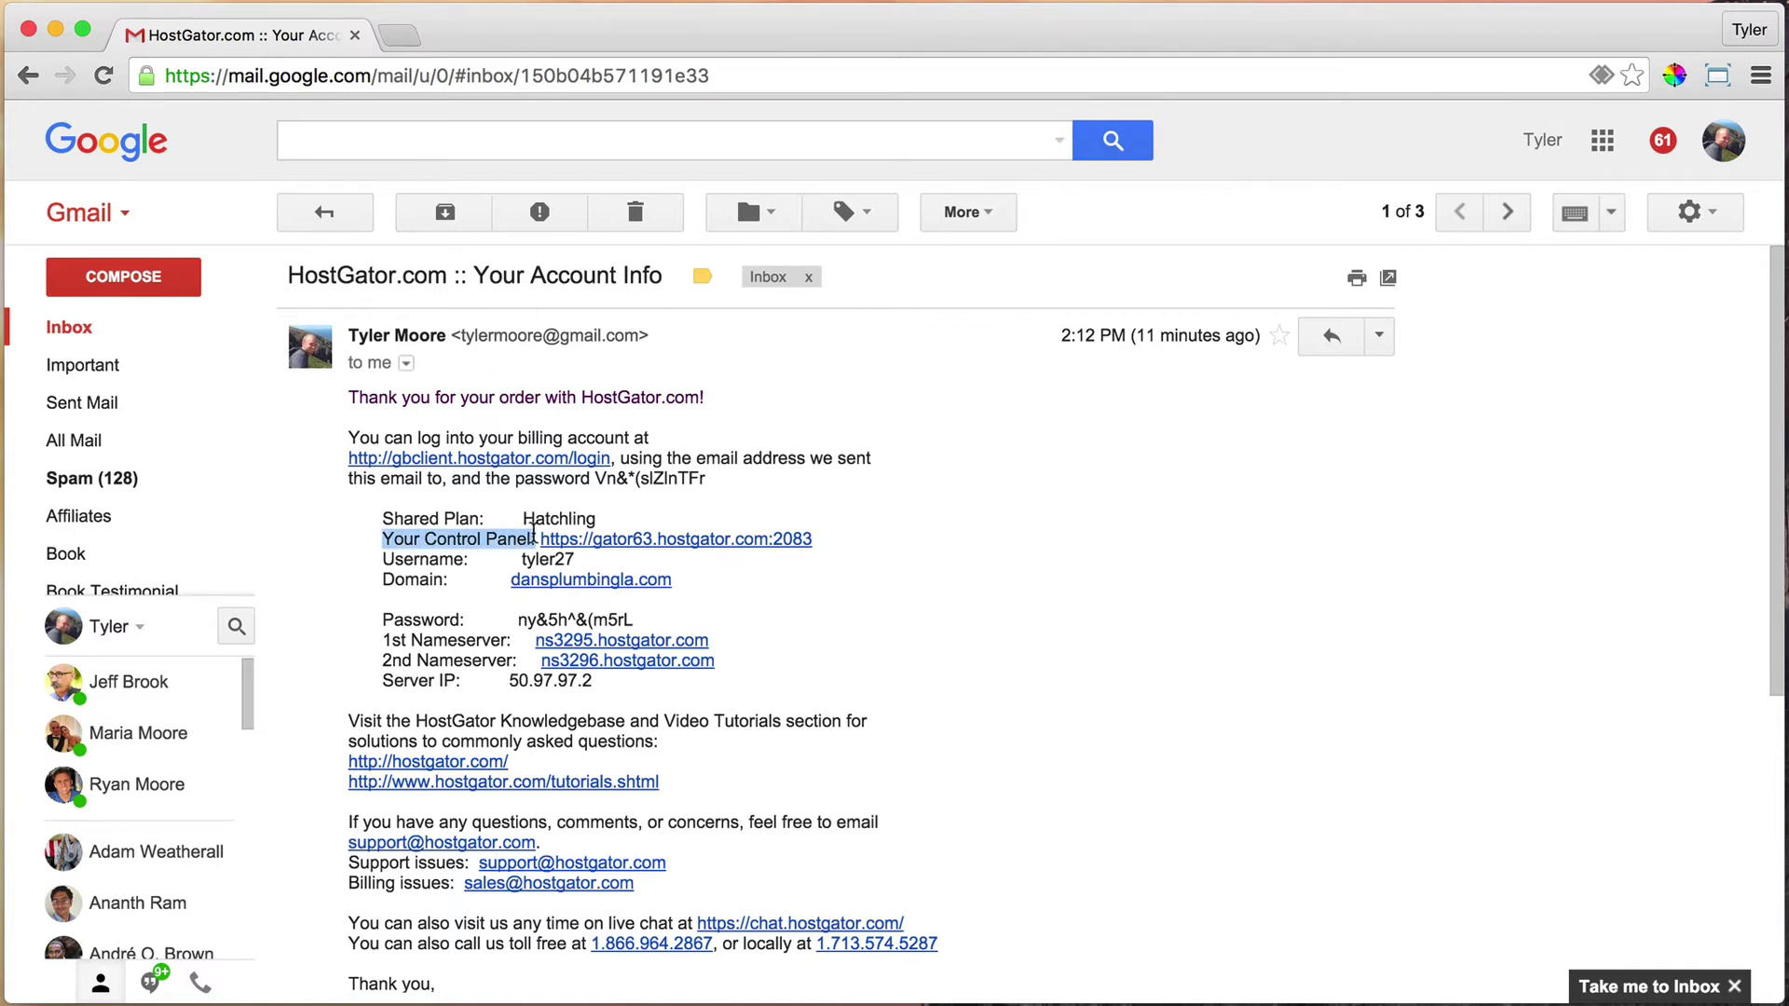
left_click(1000, 607)
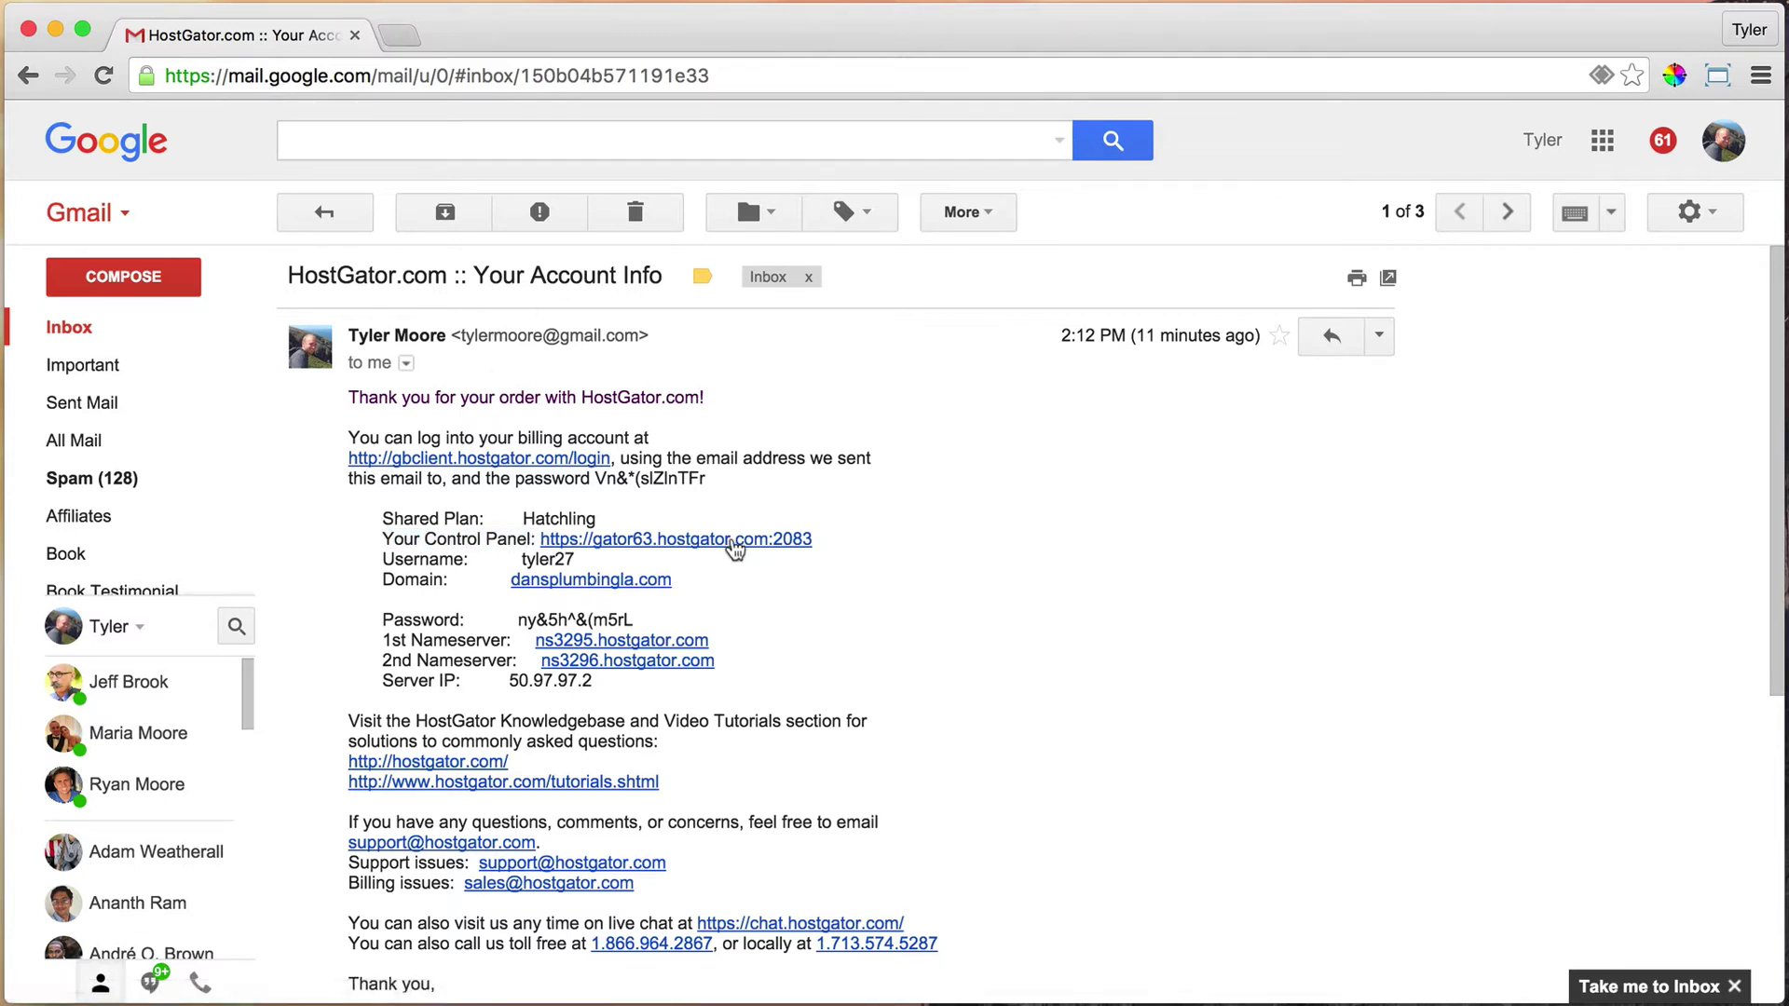
Open the cPanel login page and paste the username copied from the HostGator email into Username
left_click(701, 545)
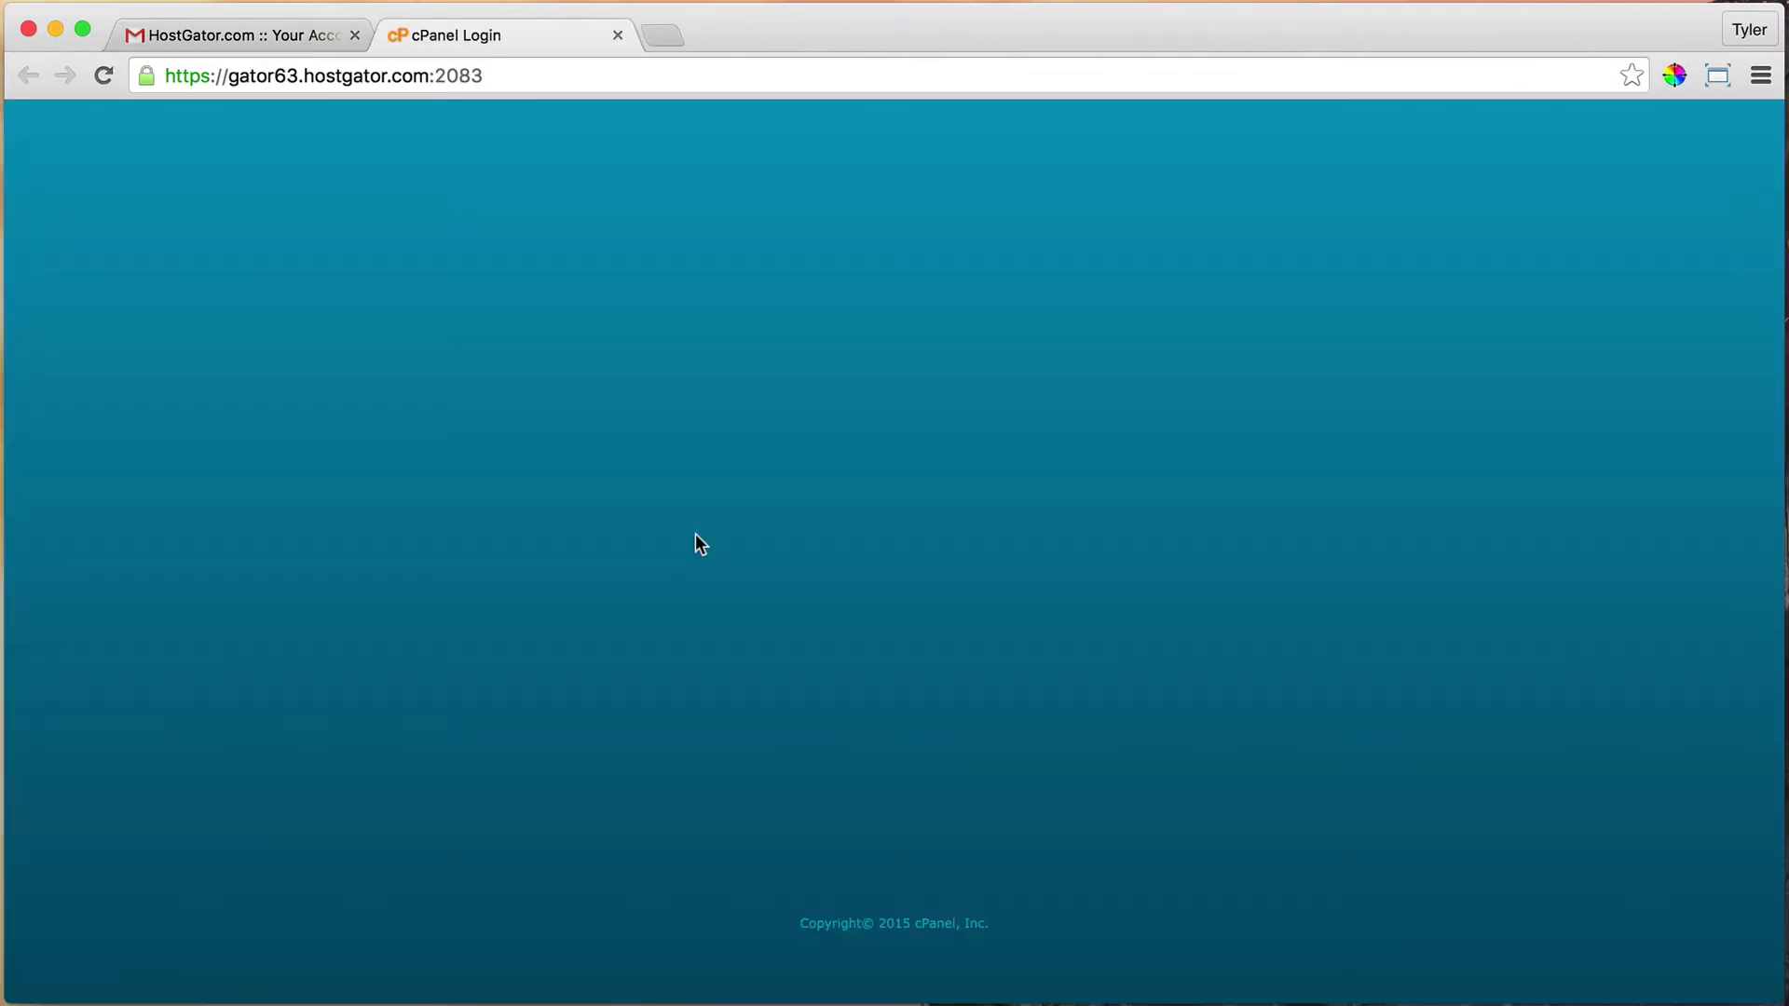
left_click(296, 37)
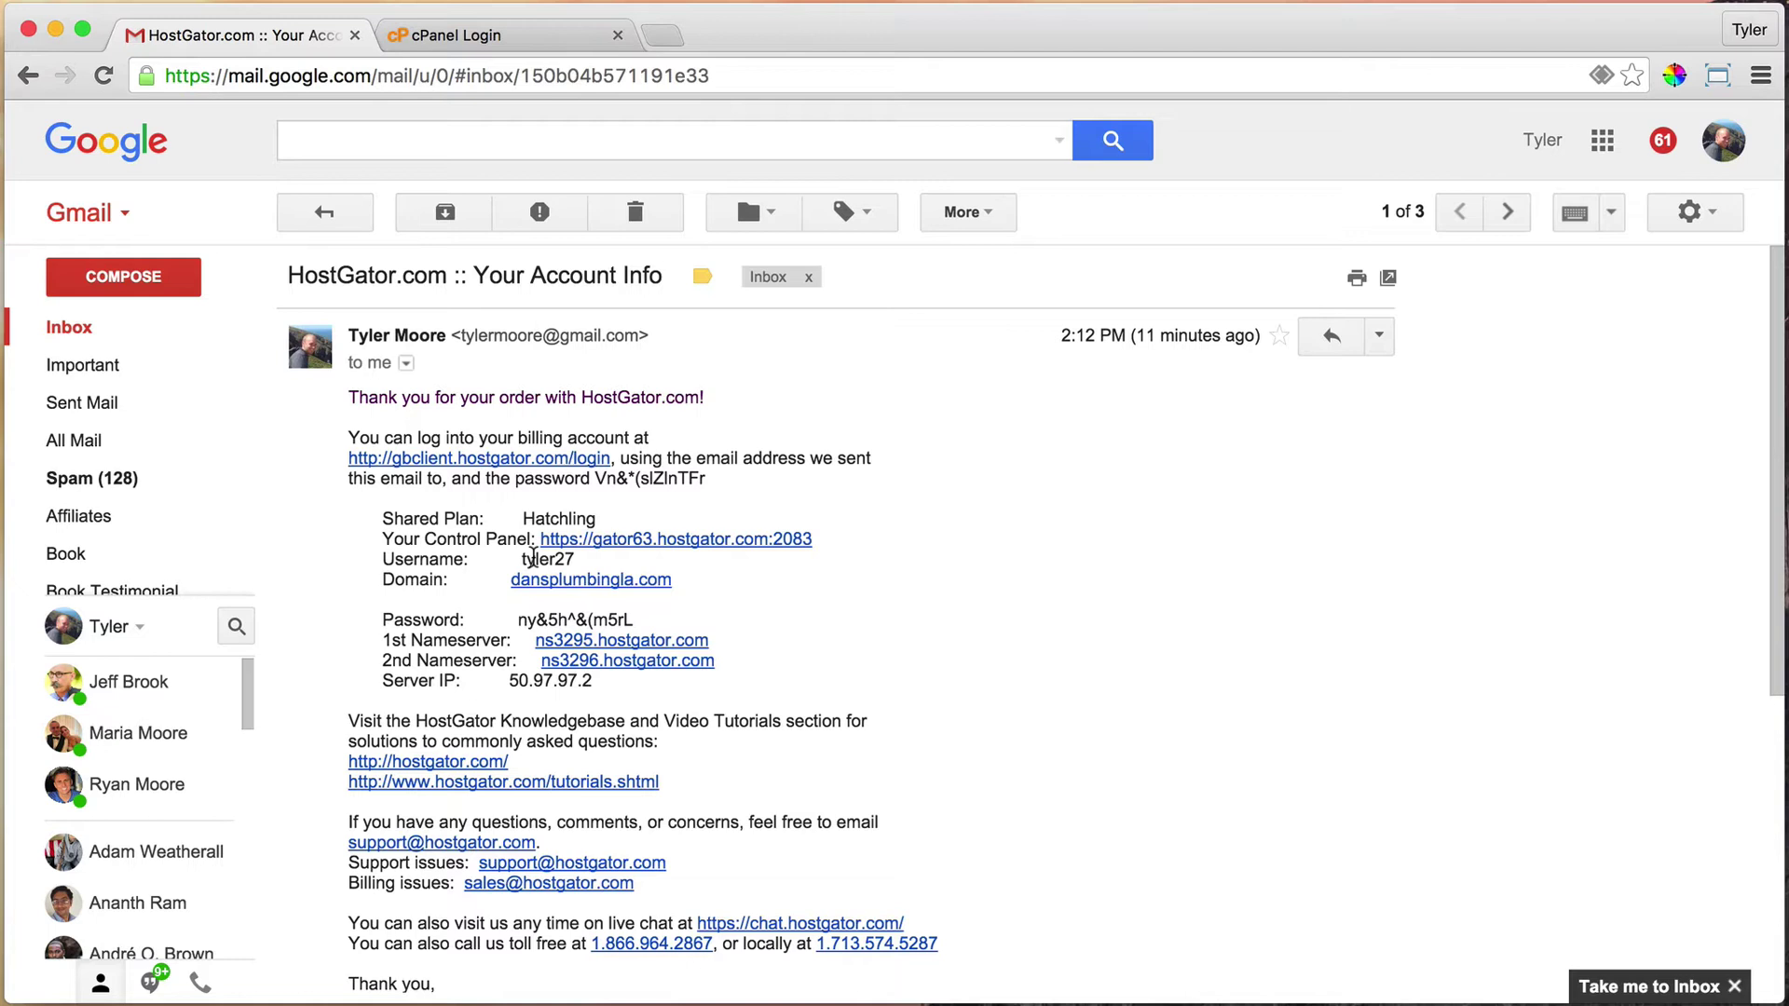
double_click(533, 557)
left_click(583, 622)
double_click(536, 558)
right_click(552, 560)
left_click(623, 610)
left_click(529, 46)
right_click(771, 475)
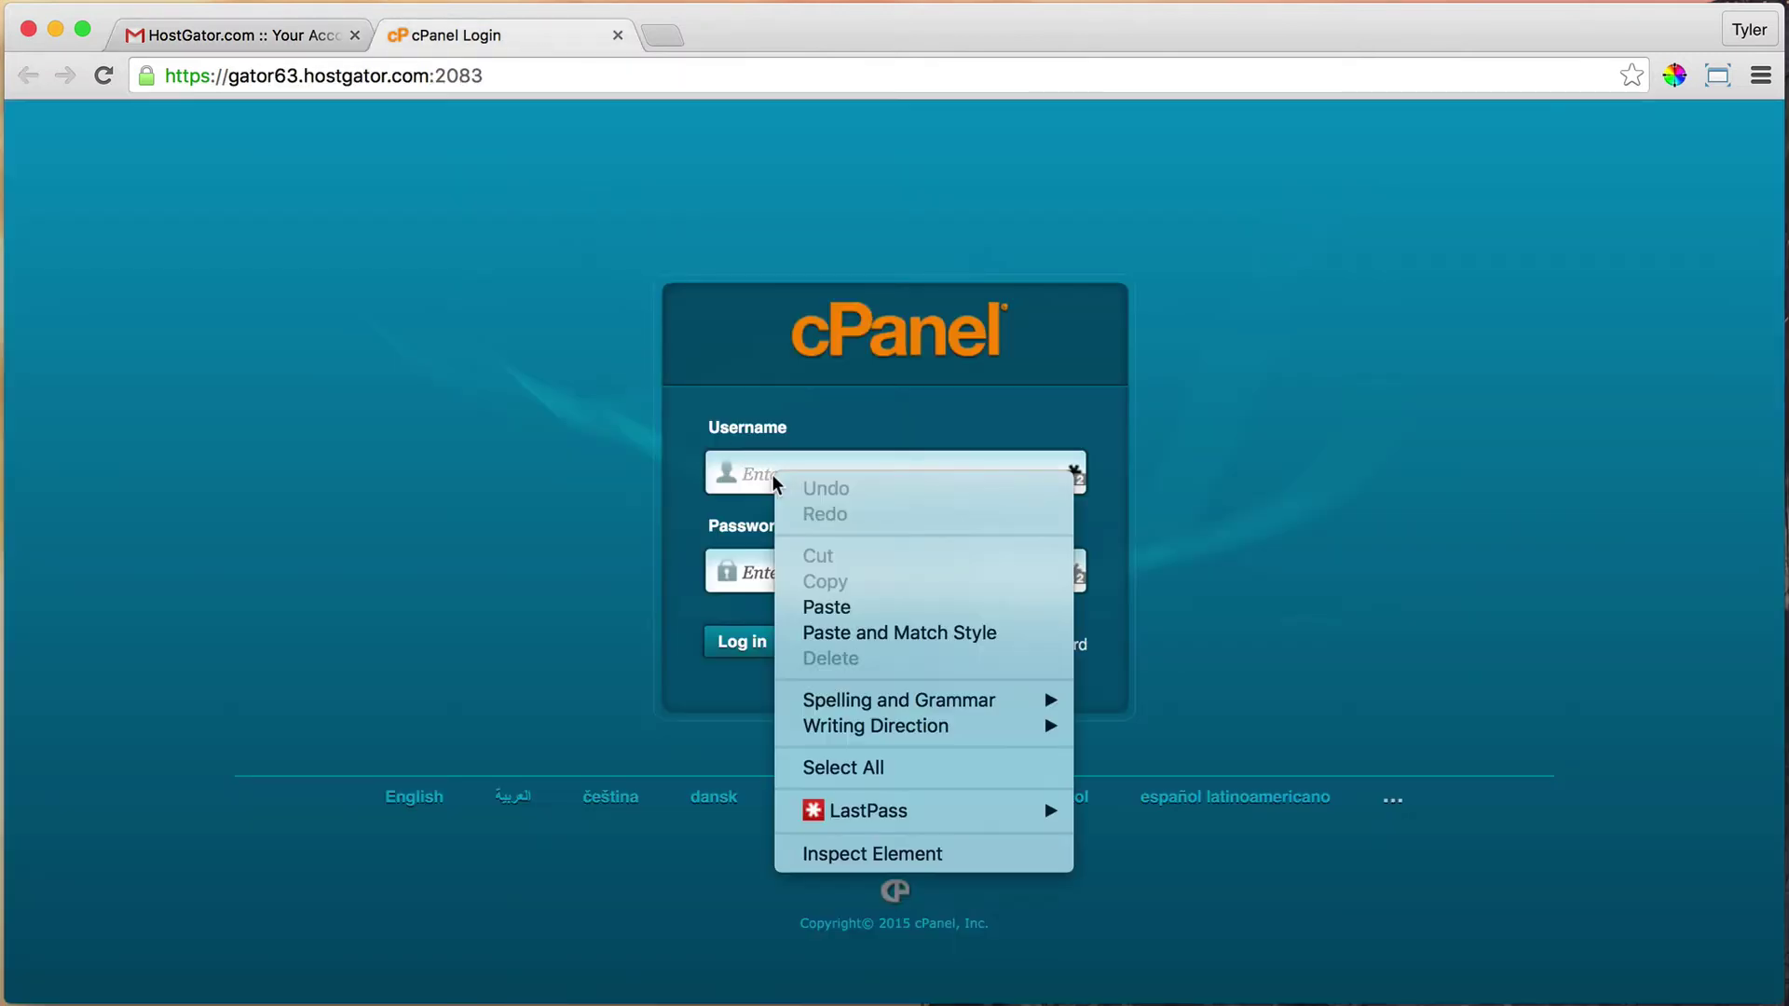
left_click(864, 608)
Copy the account password from the email and paste it into the Password field
left_click(272, 34)
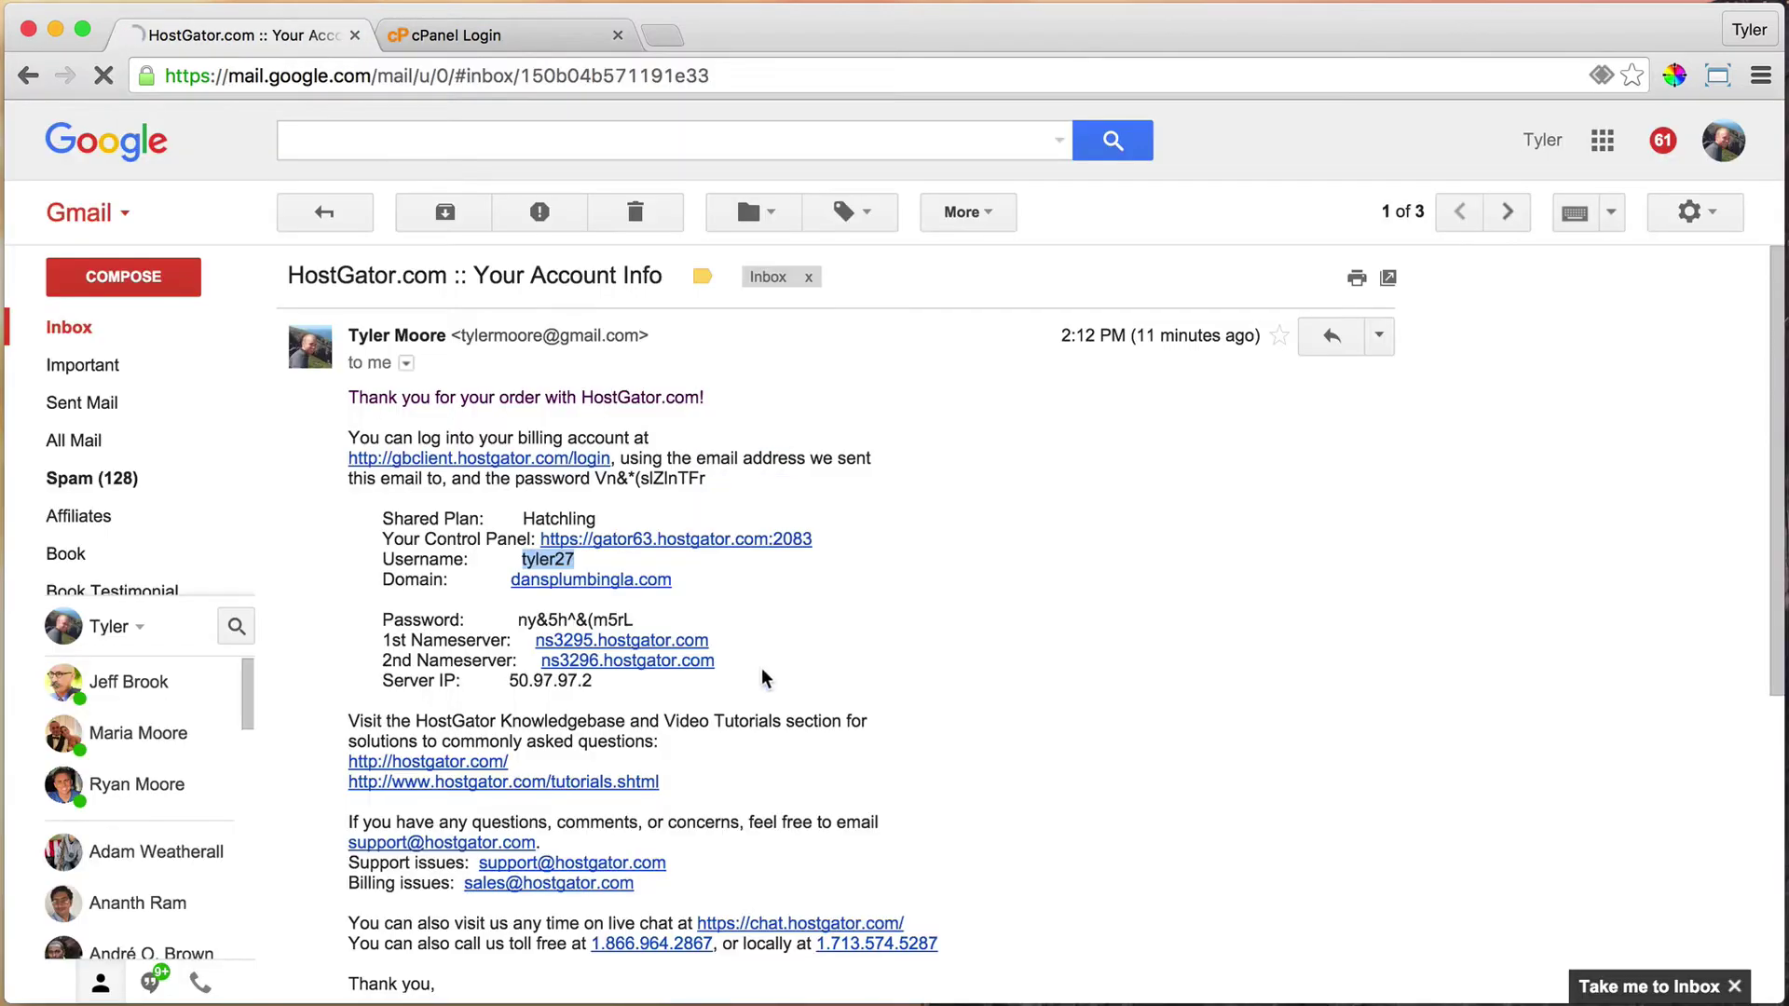
left_click_drag(516, 617, 646, 616)
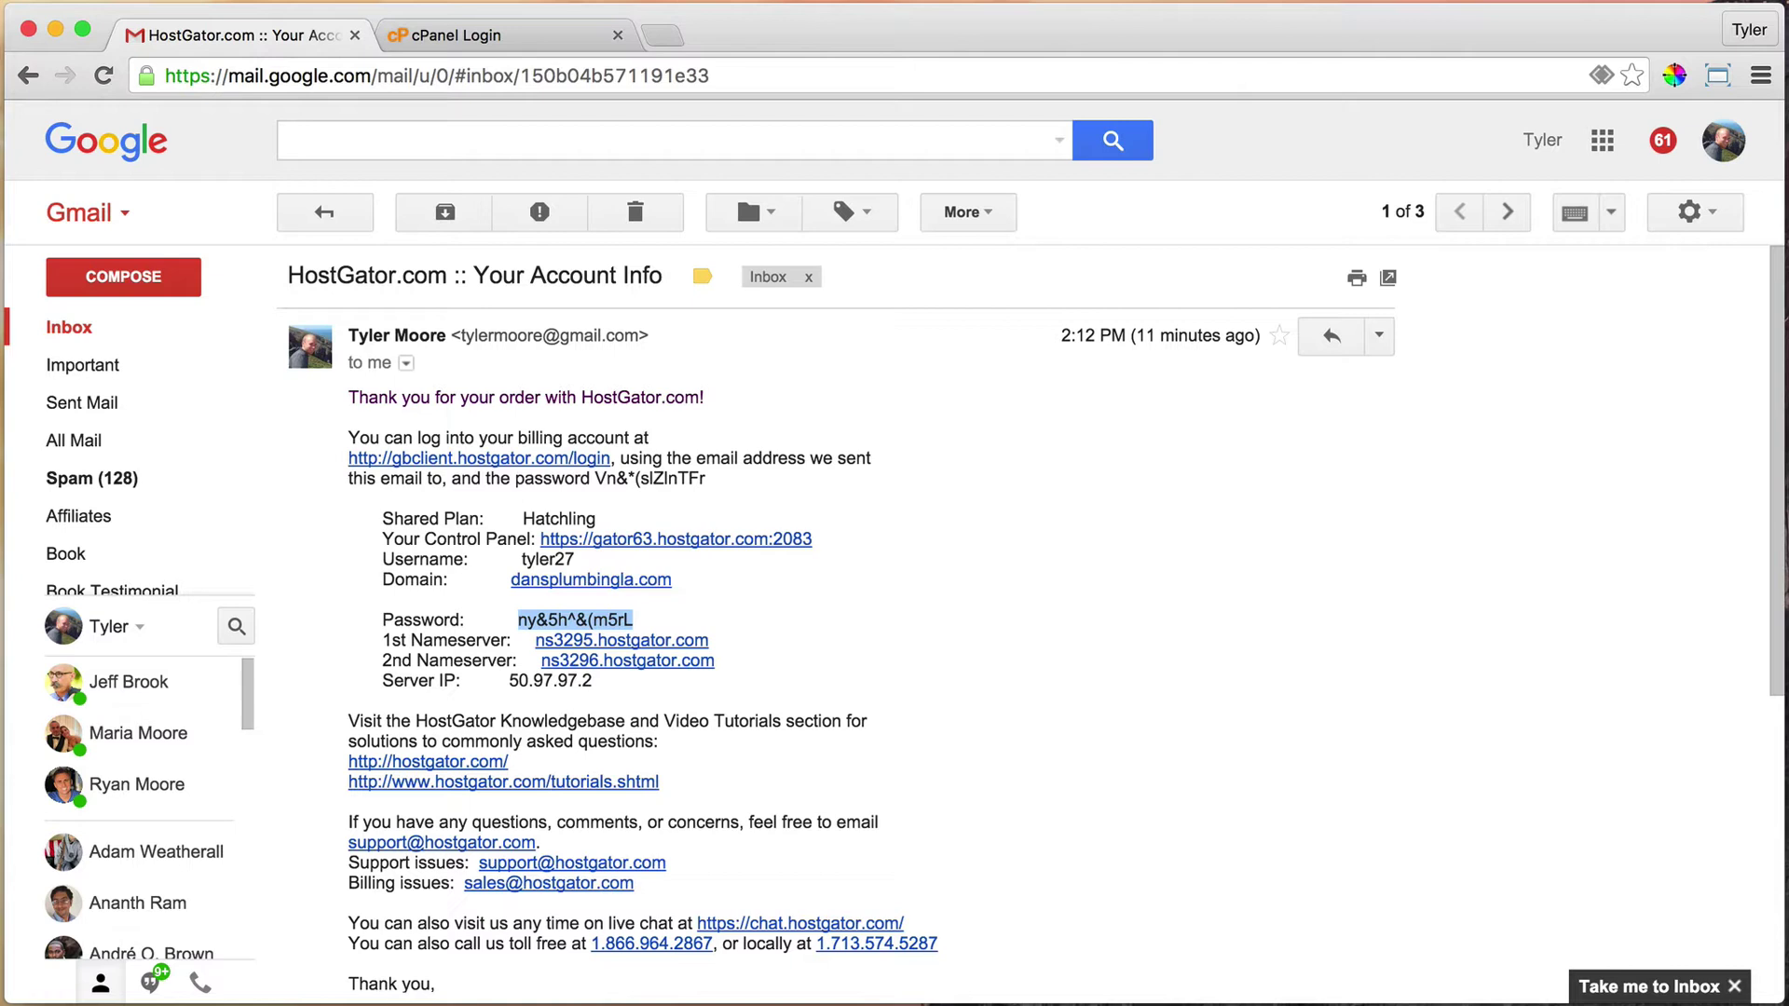
left_click(486, 43)
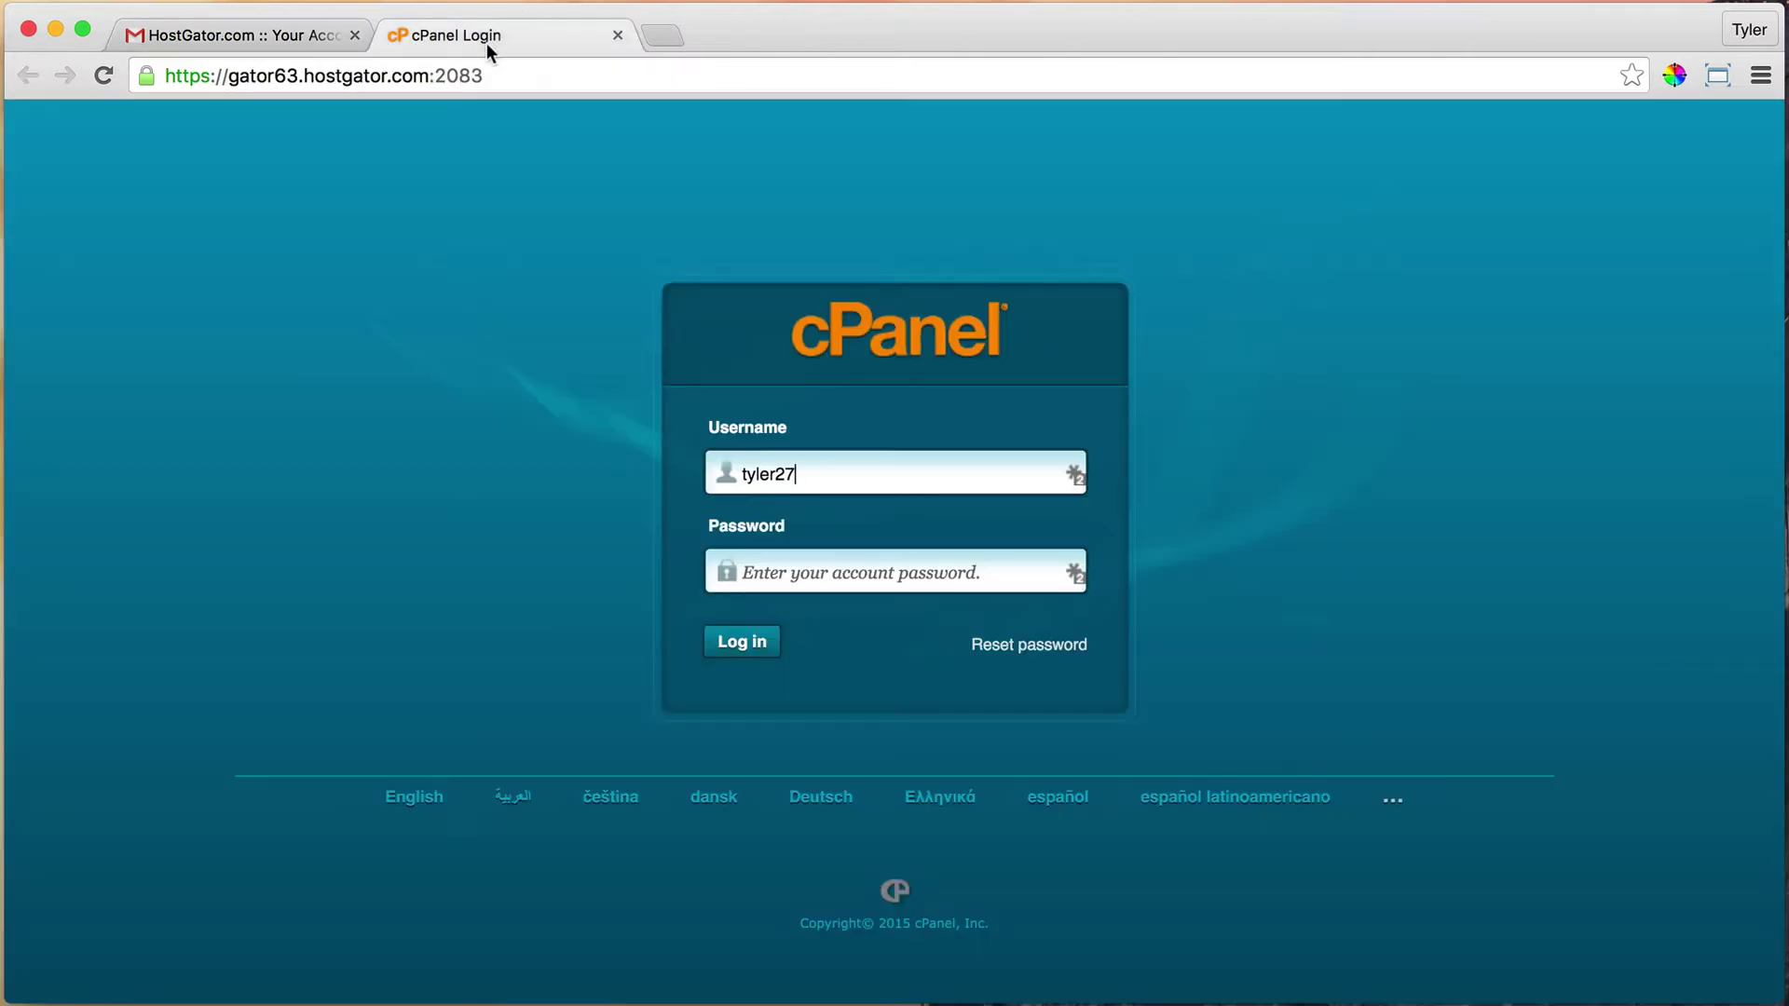
left_click(794, 569)
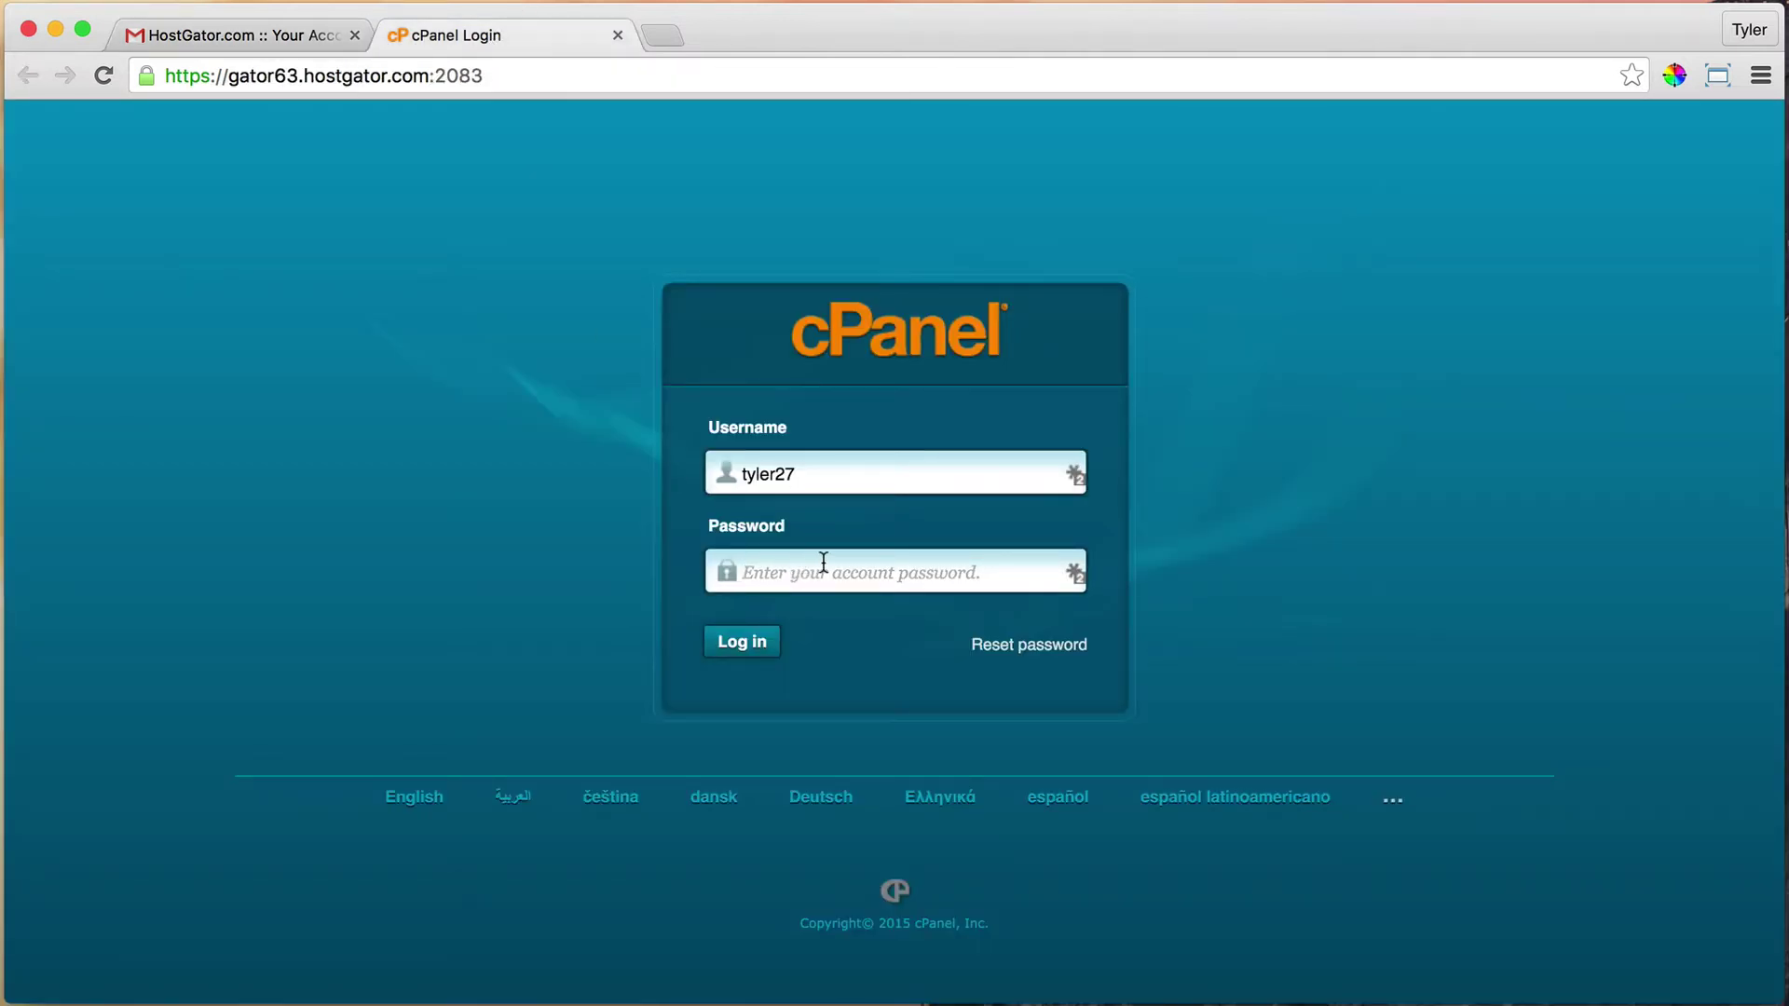
key("super+v")
left_click(271, 28)
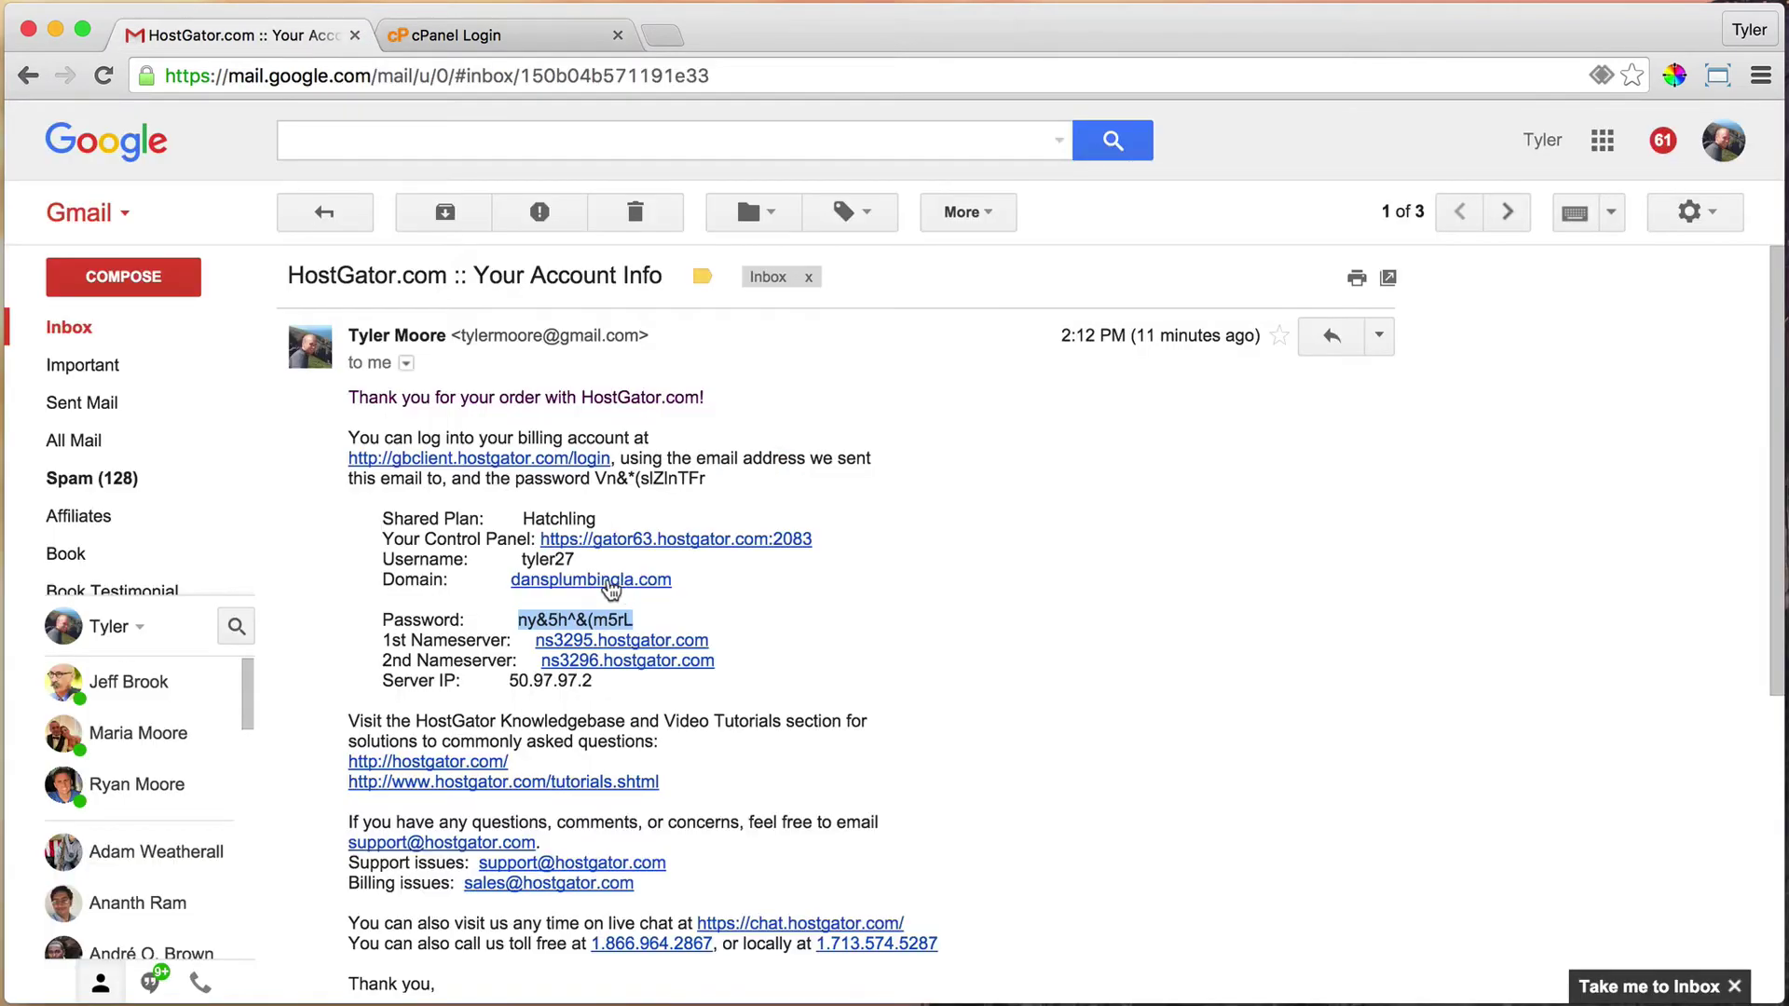
left_click(523, 42)
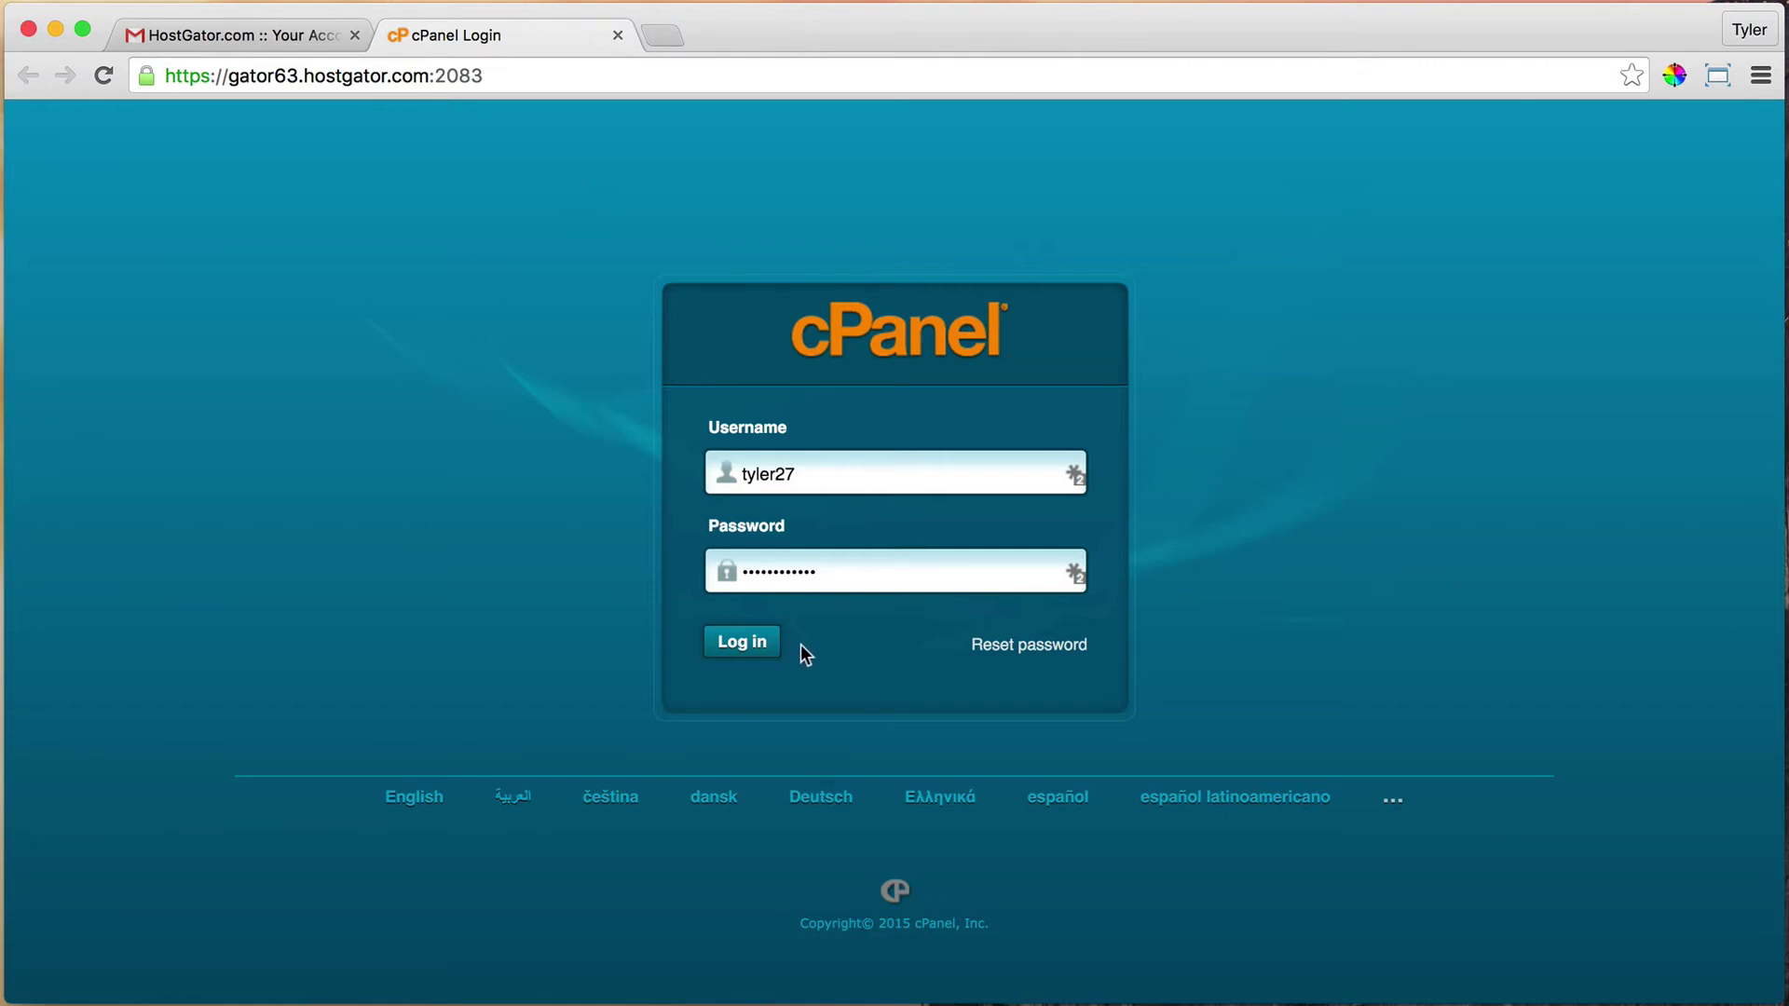
Log in, decline saving the password, close the survey, and scroll down to Software/Services
left_click(743, 652)
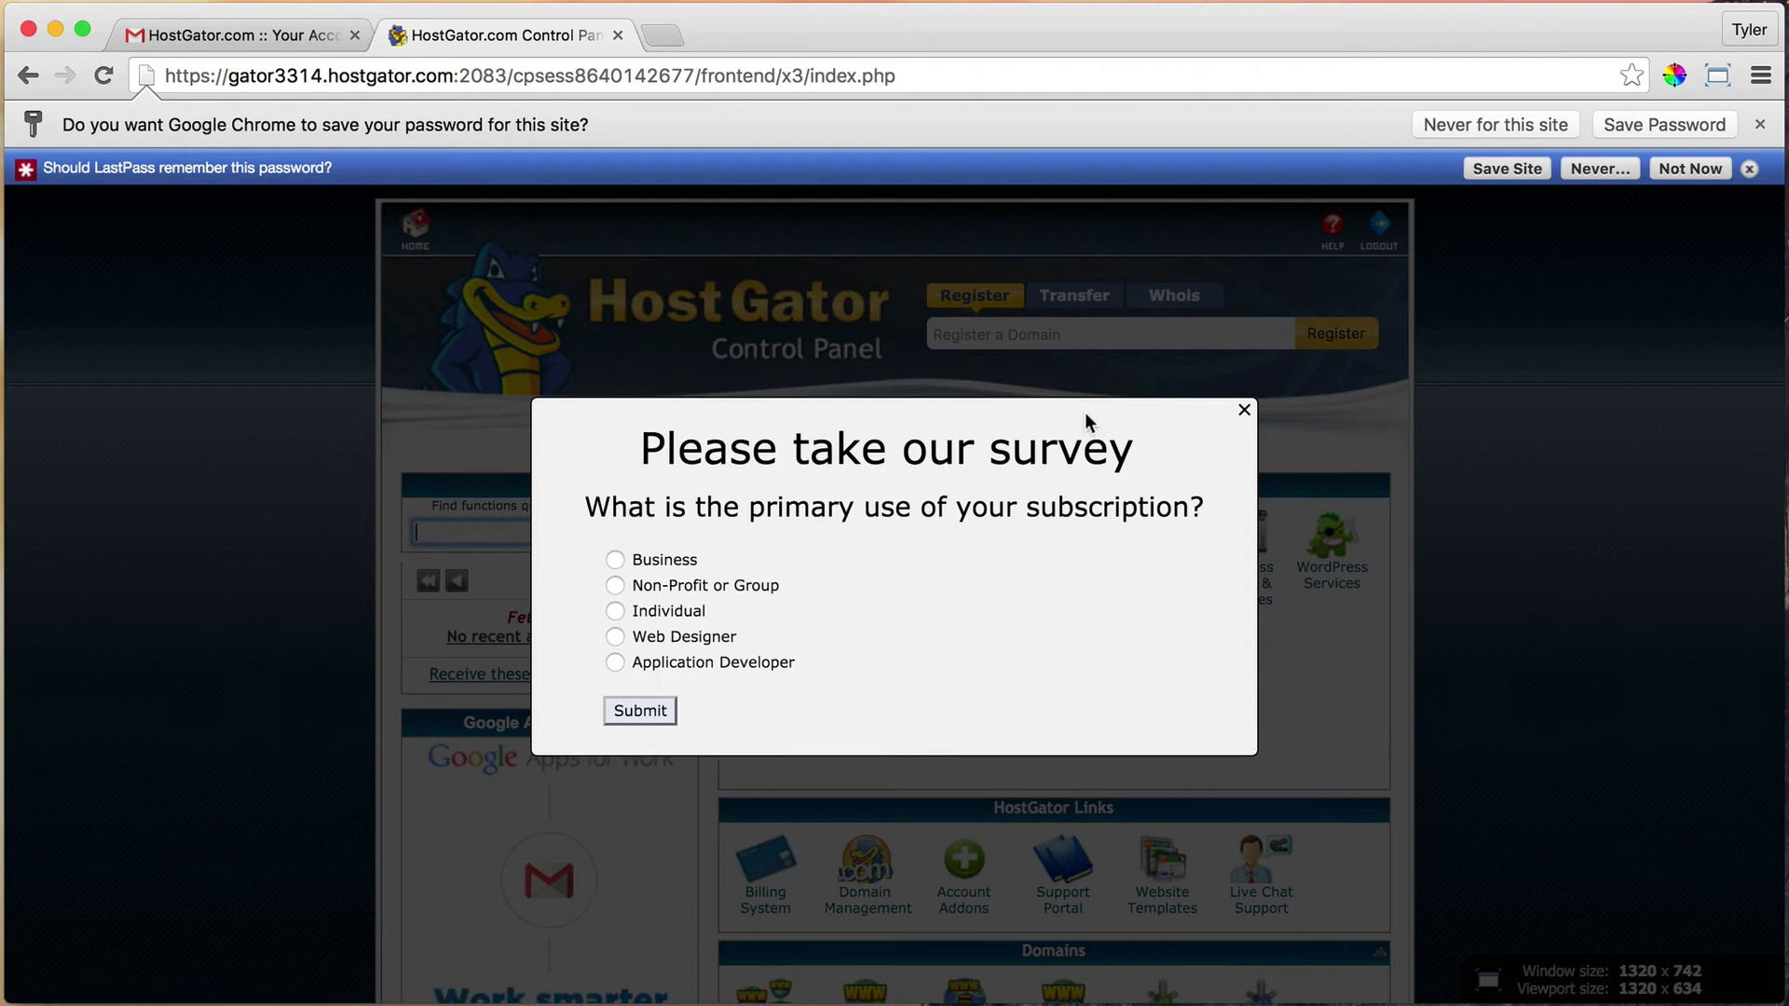
left_click(1690, 168)
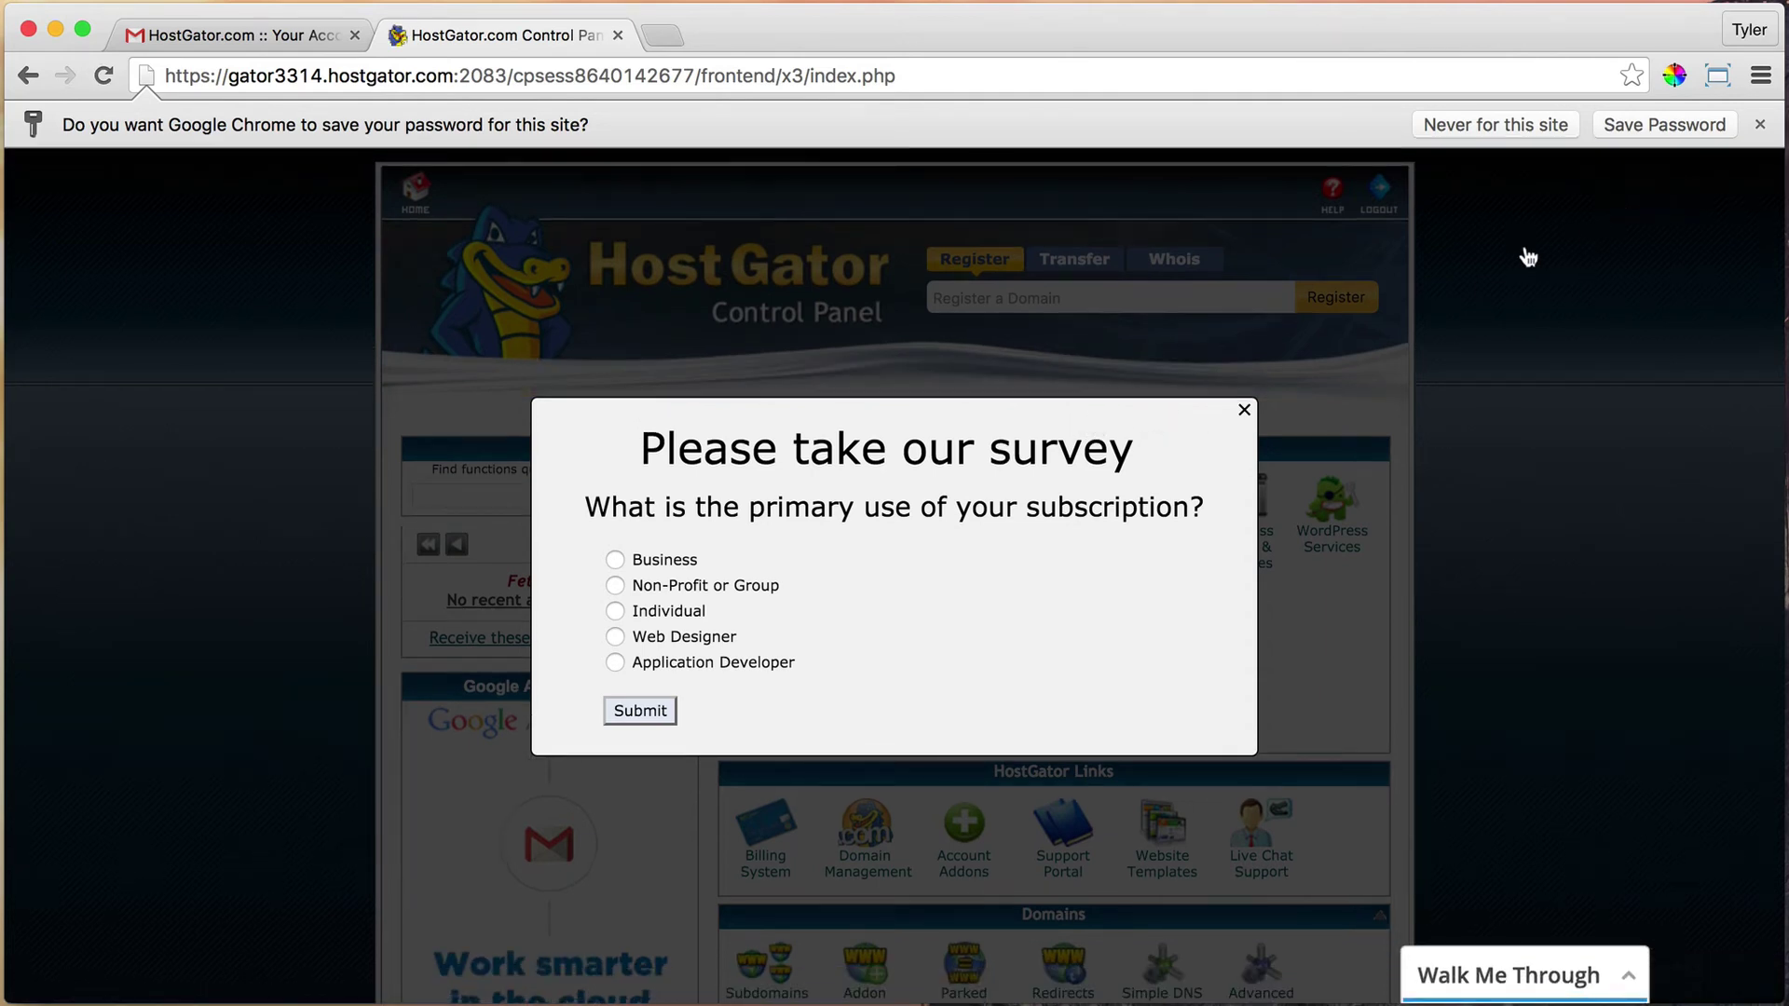
left_click(1244, 410)
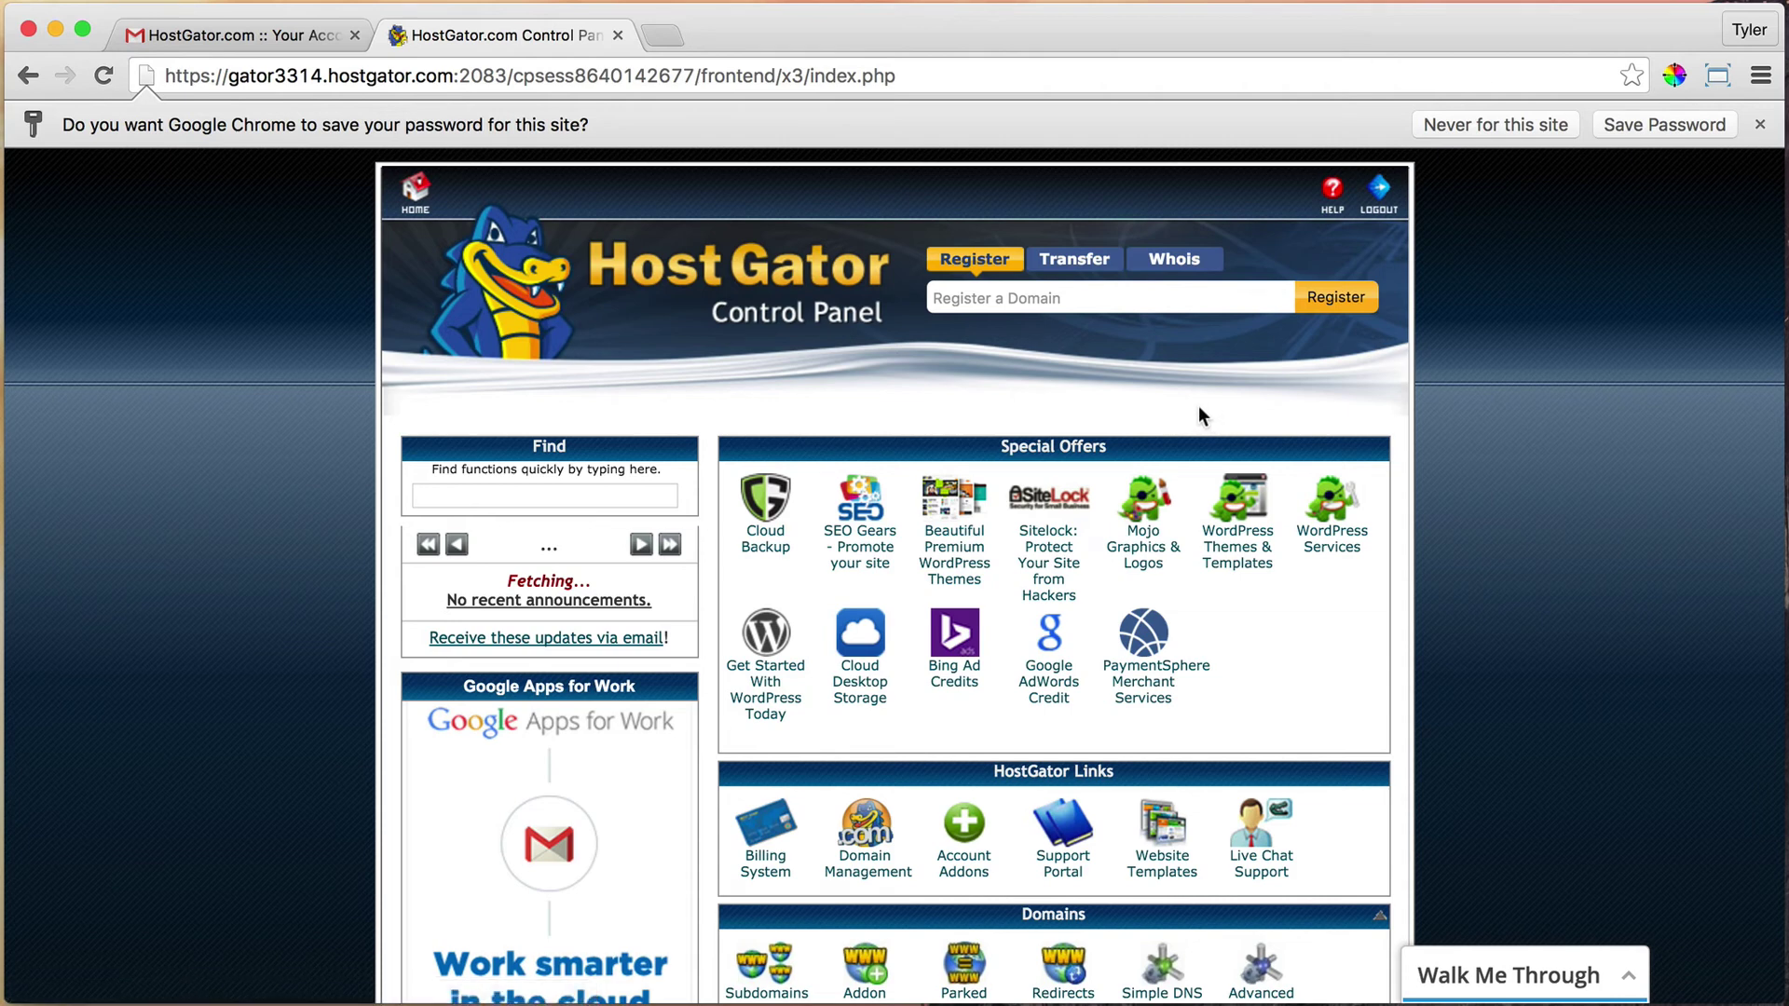
scroll(1198, 416, "down", 10)
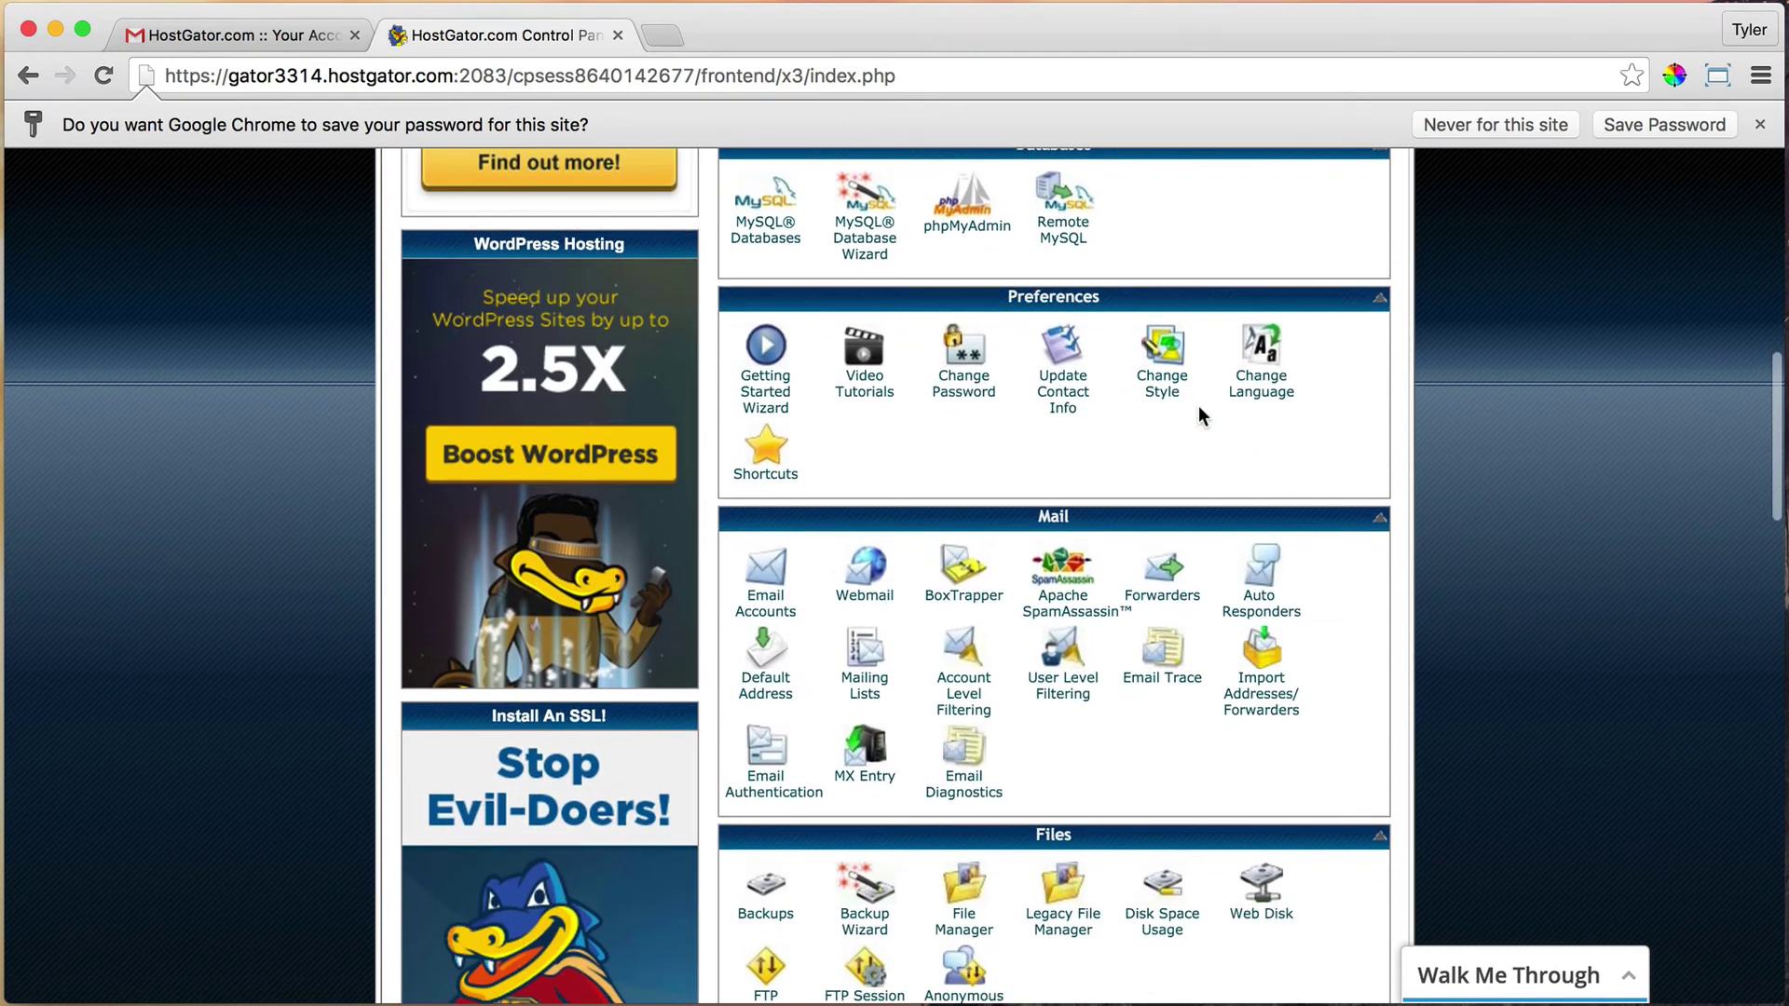
scroll(1199, 411, "down", 8)
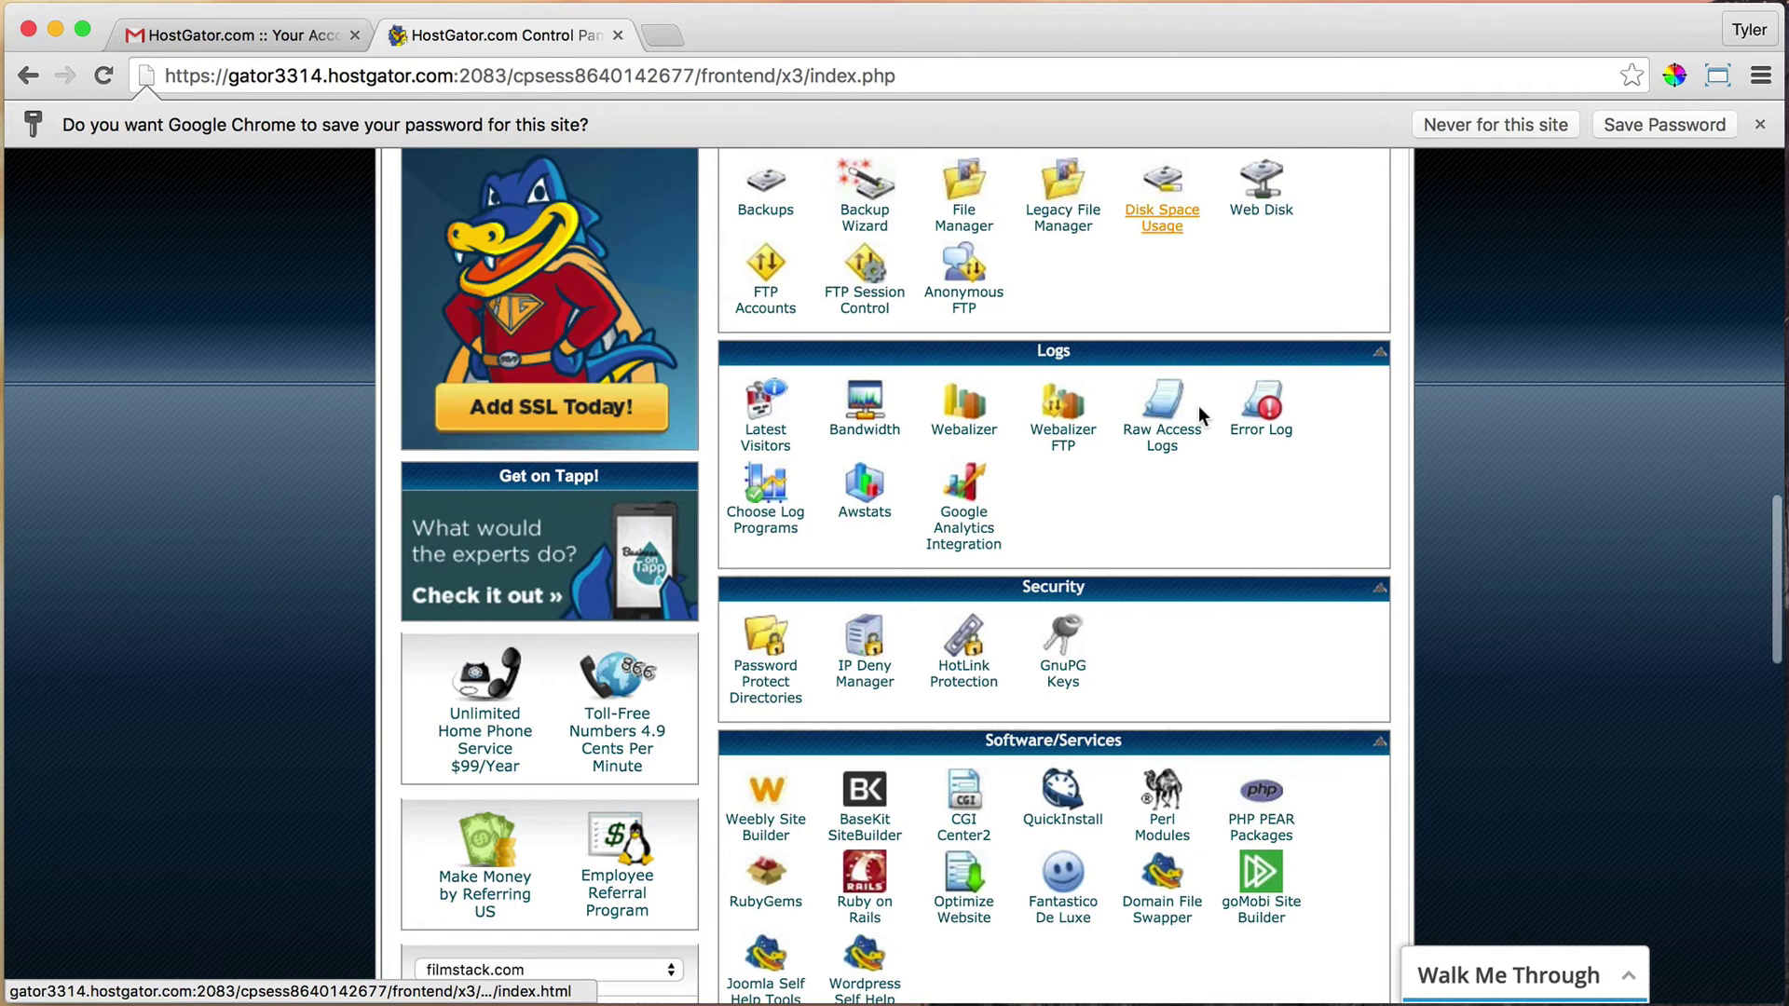
scroll(1198, 405, "down", 3)
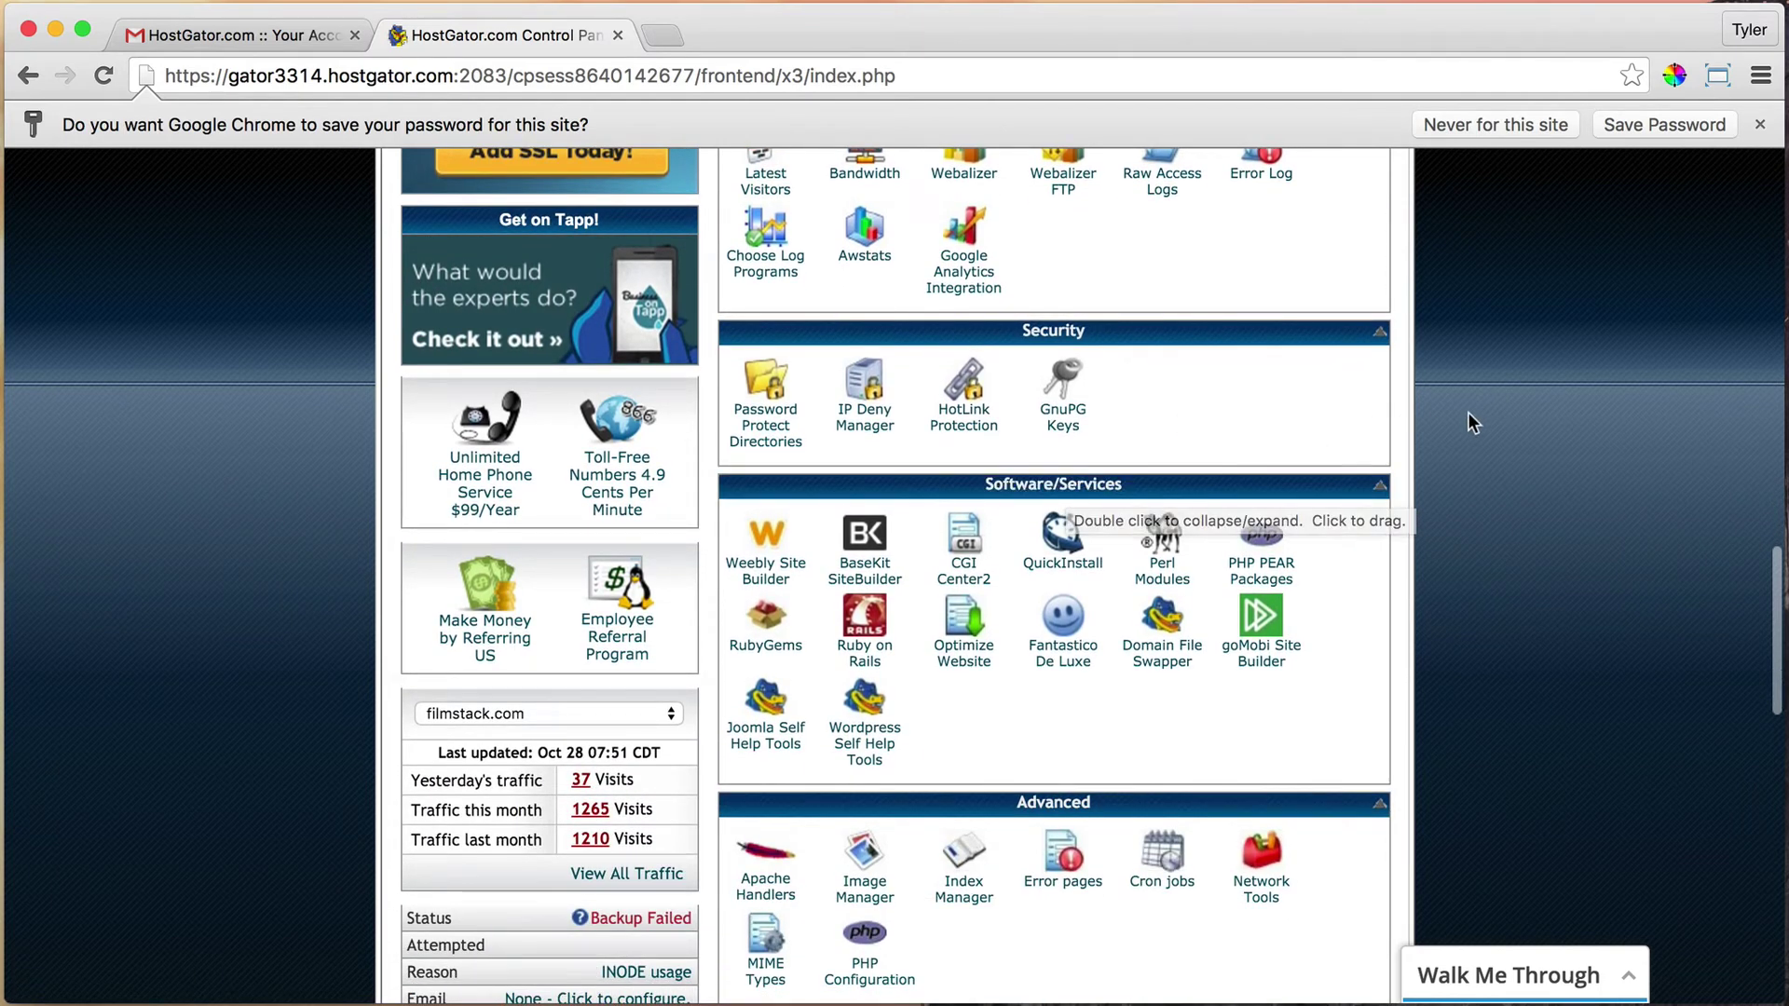
scroll(1455, 438, "down", 1)
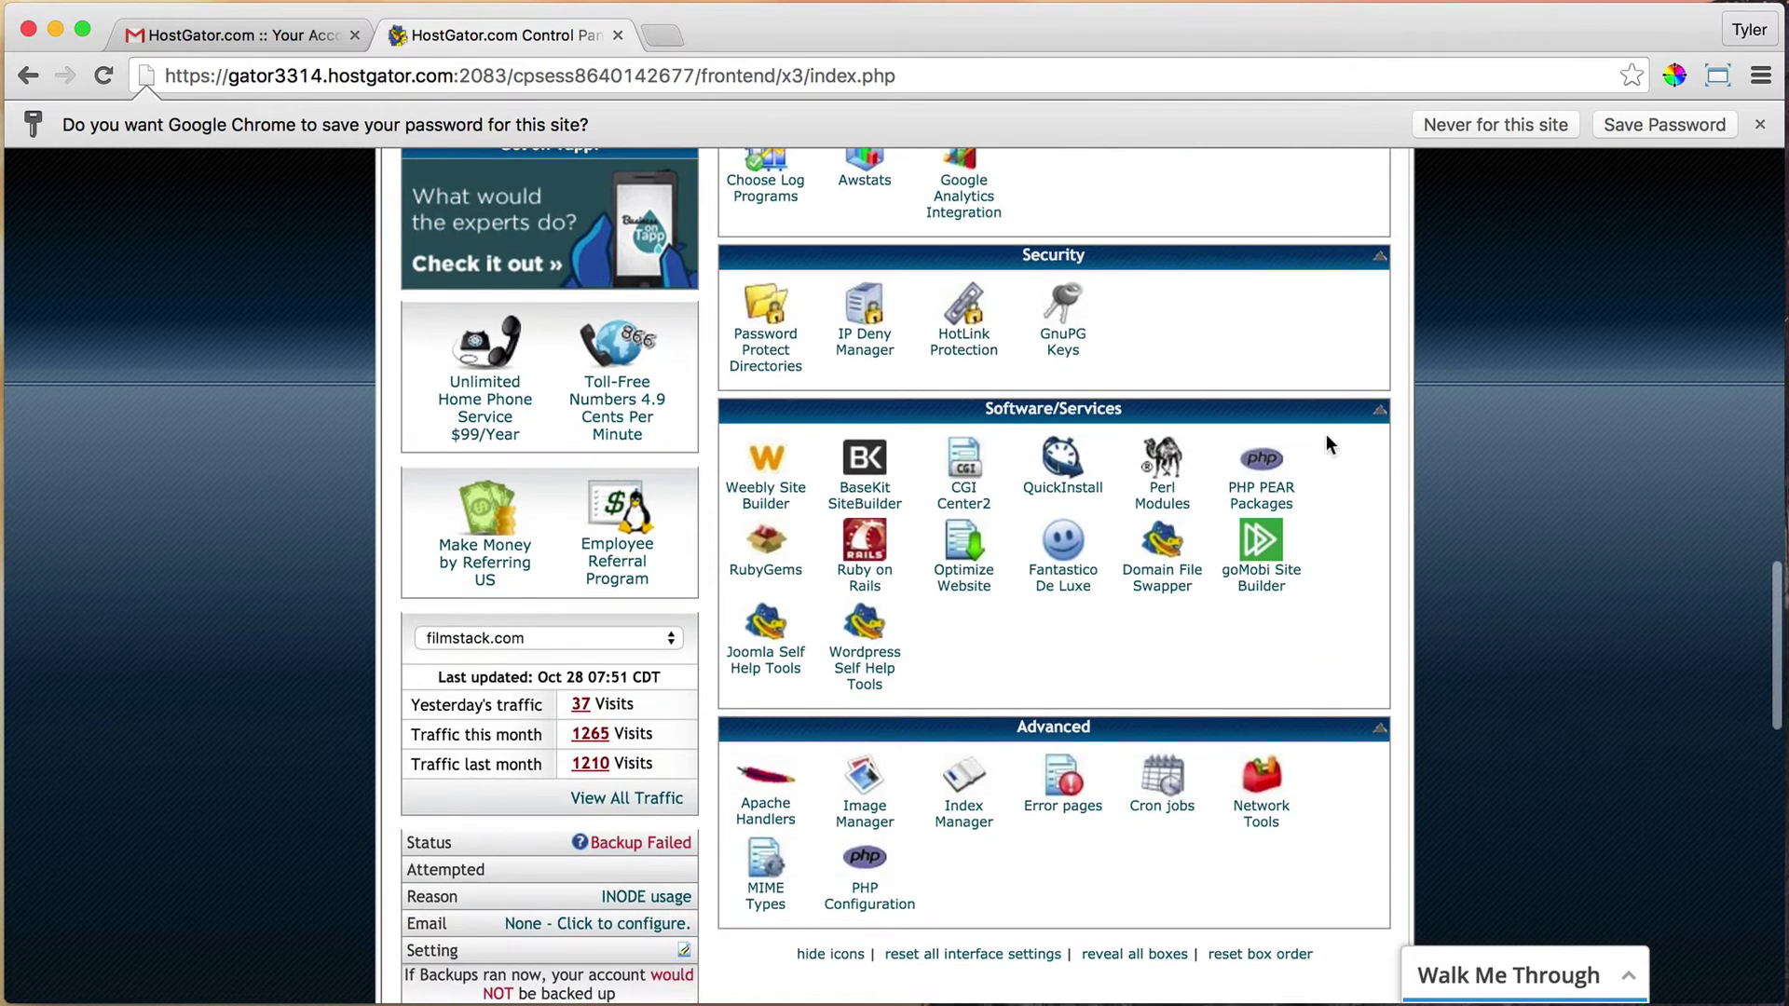
Open QuickInstall, show the WordPress installers, and start the free Install WordPress option
left_click(1063, 488)
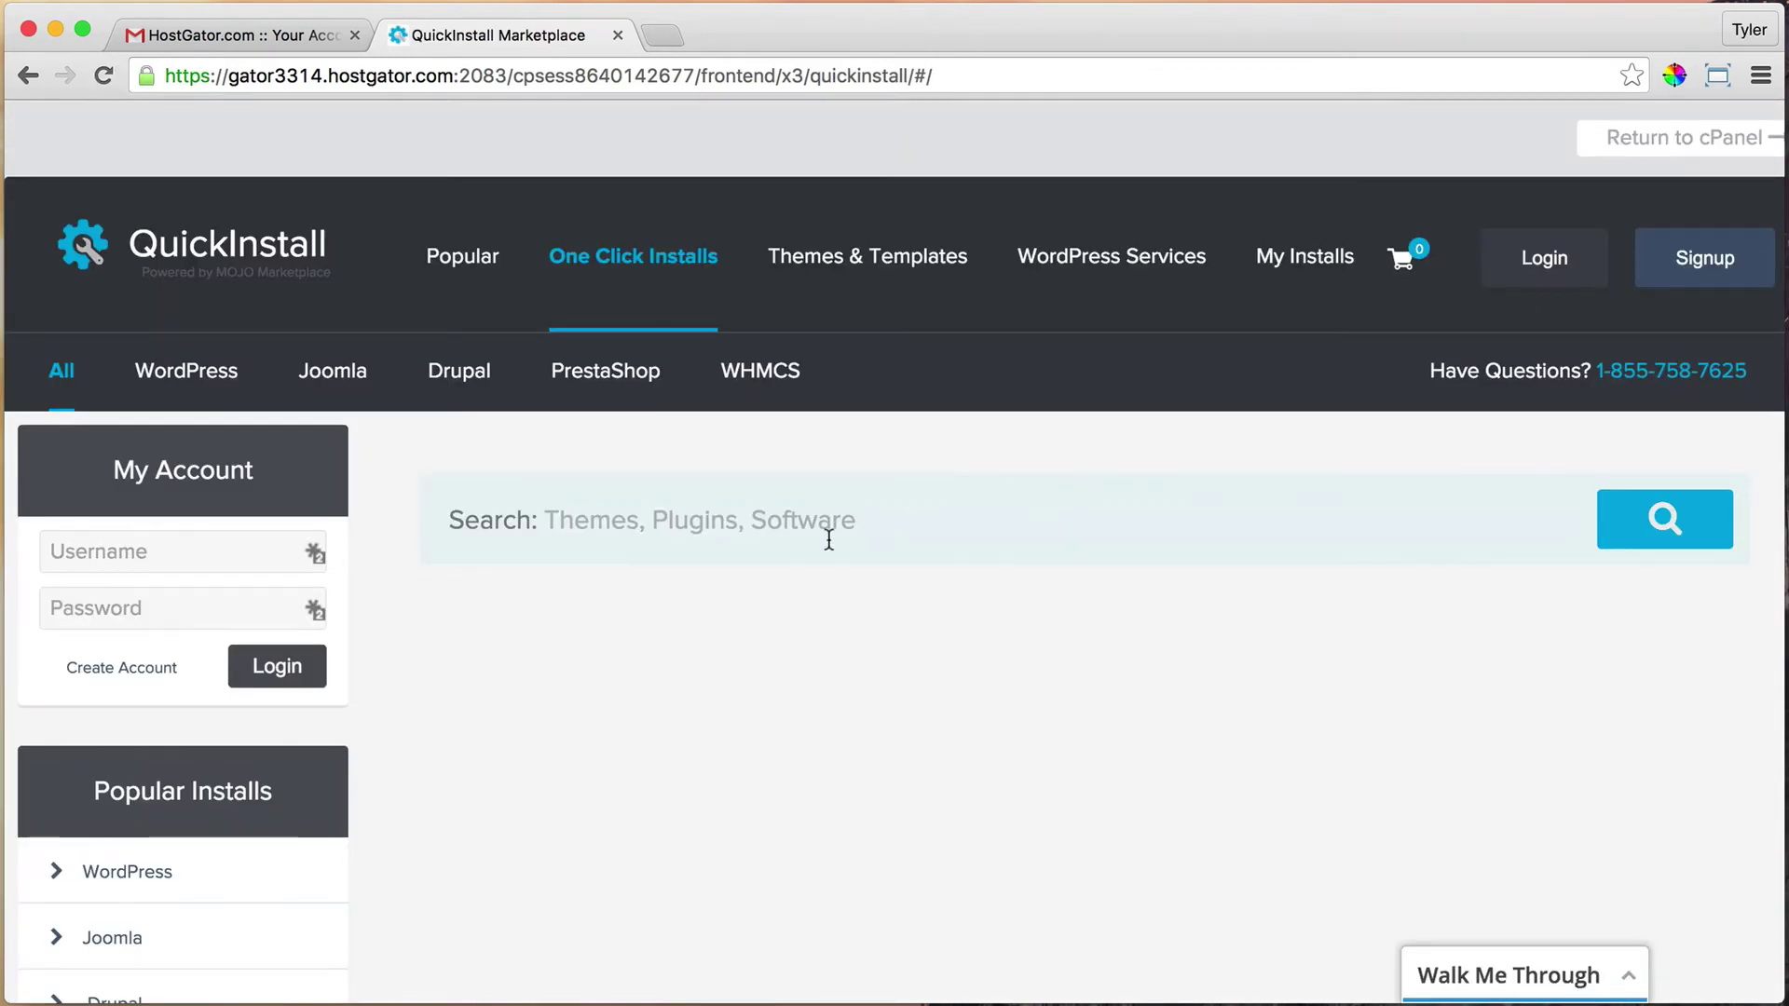
left_click(200, 376)
scroll(197, 378, "down", 8)
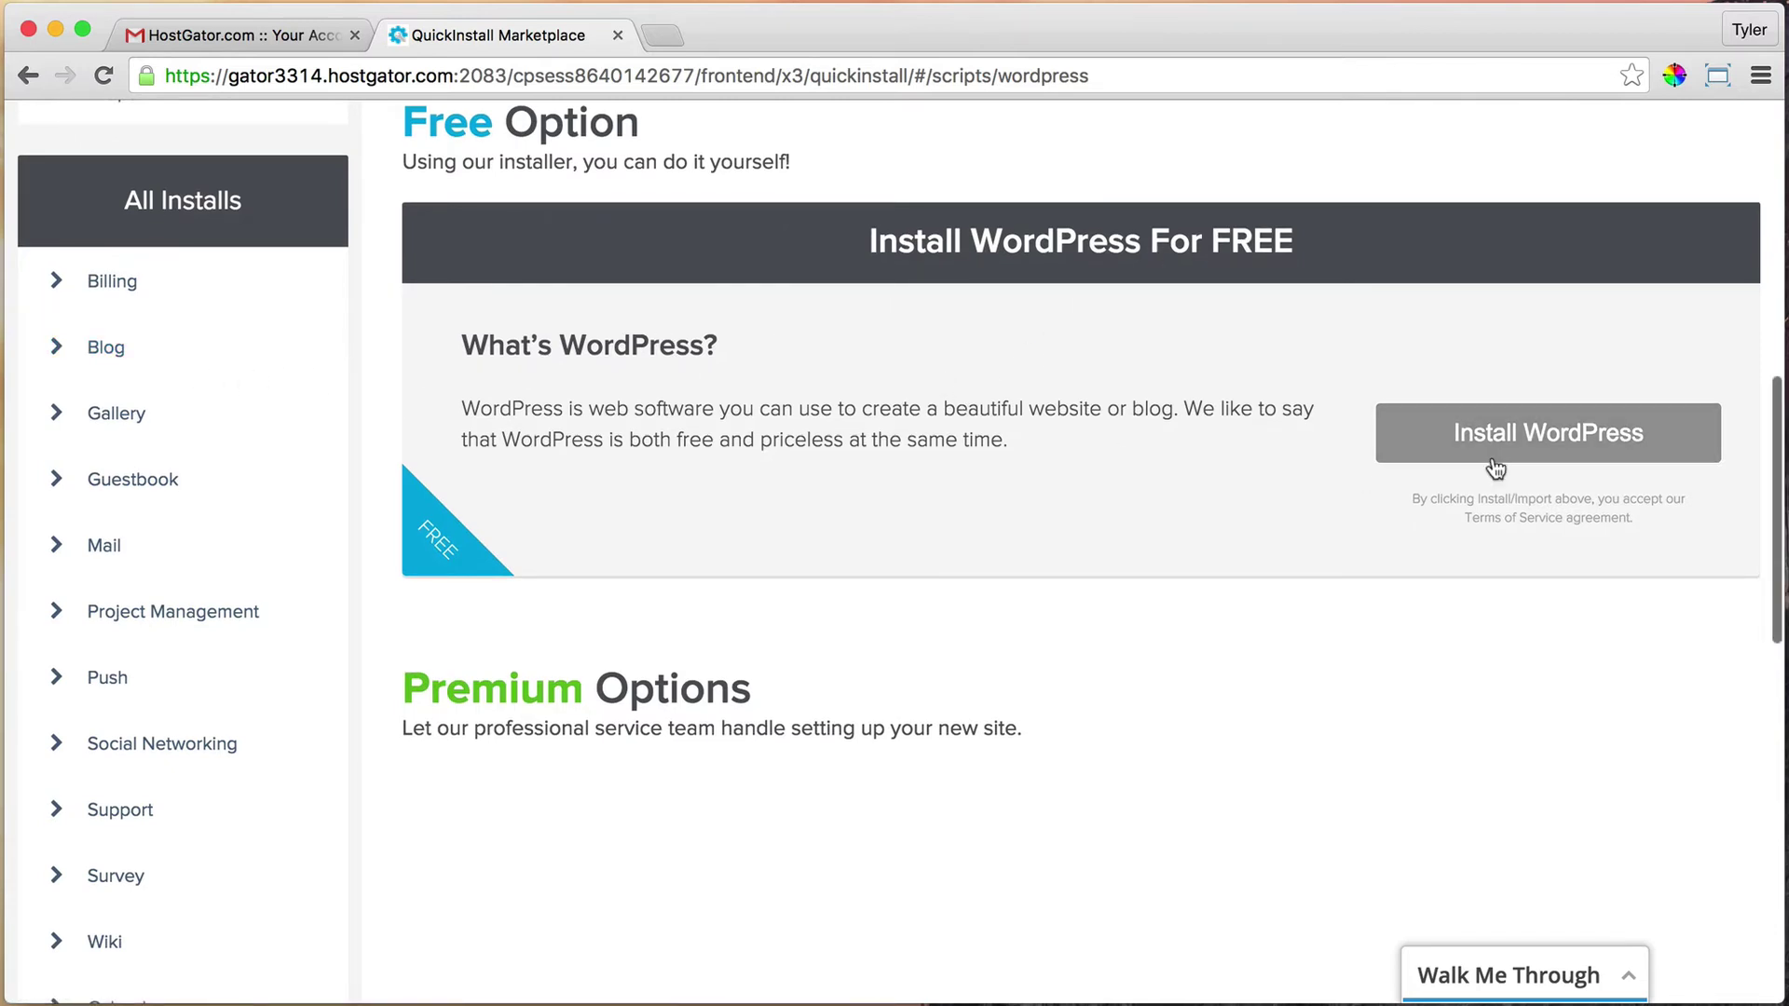
left_click(1528, 450)
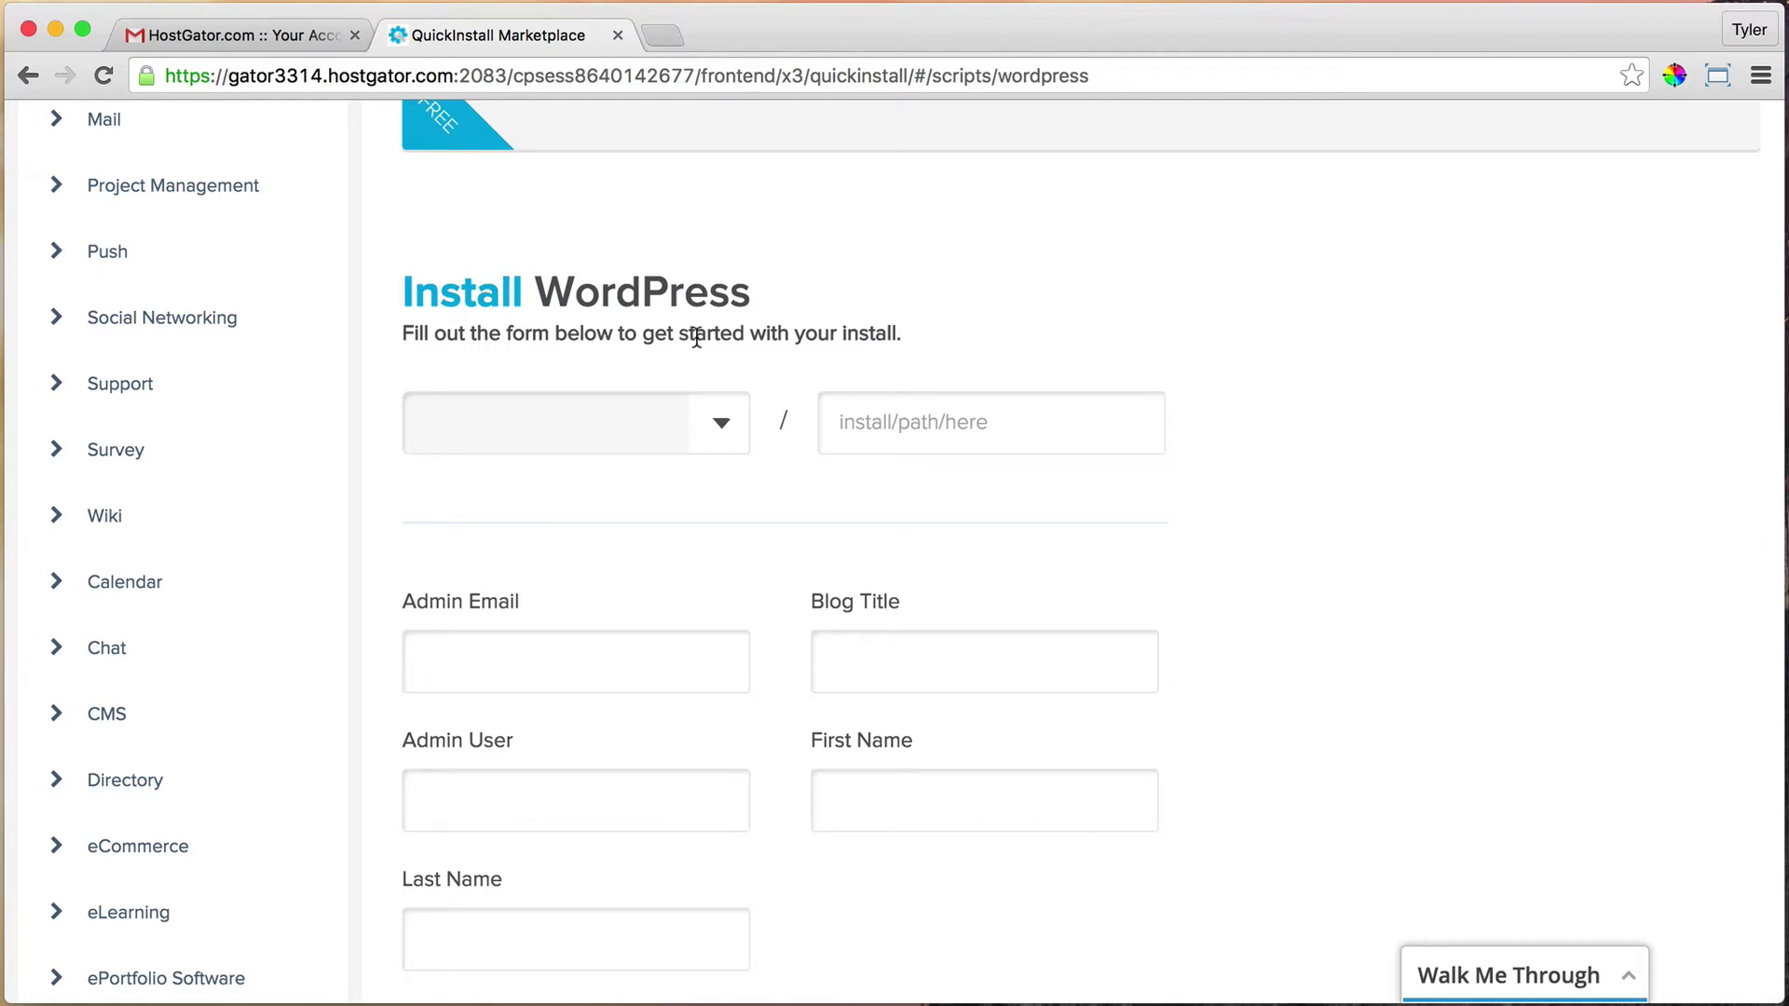
Choose dansplumbingla.com as the install domain and leave the install path blank
left_click(721, 425)
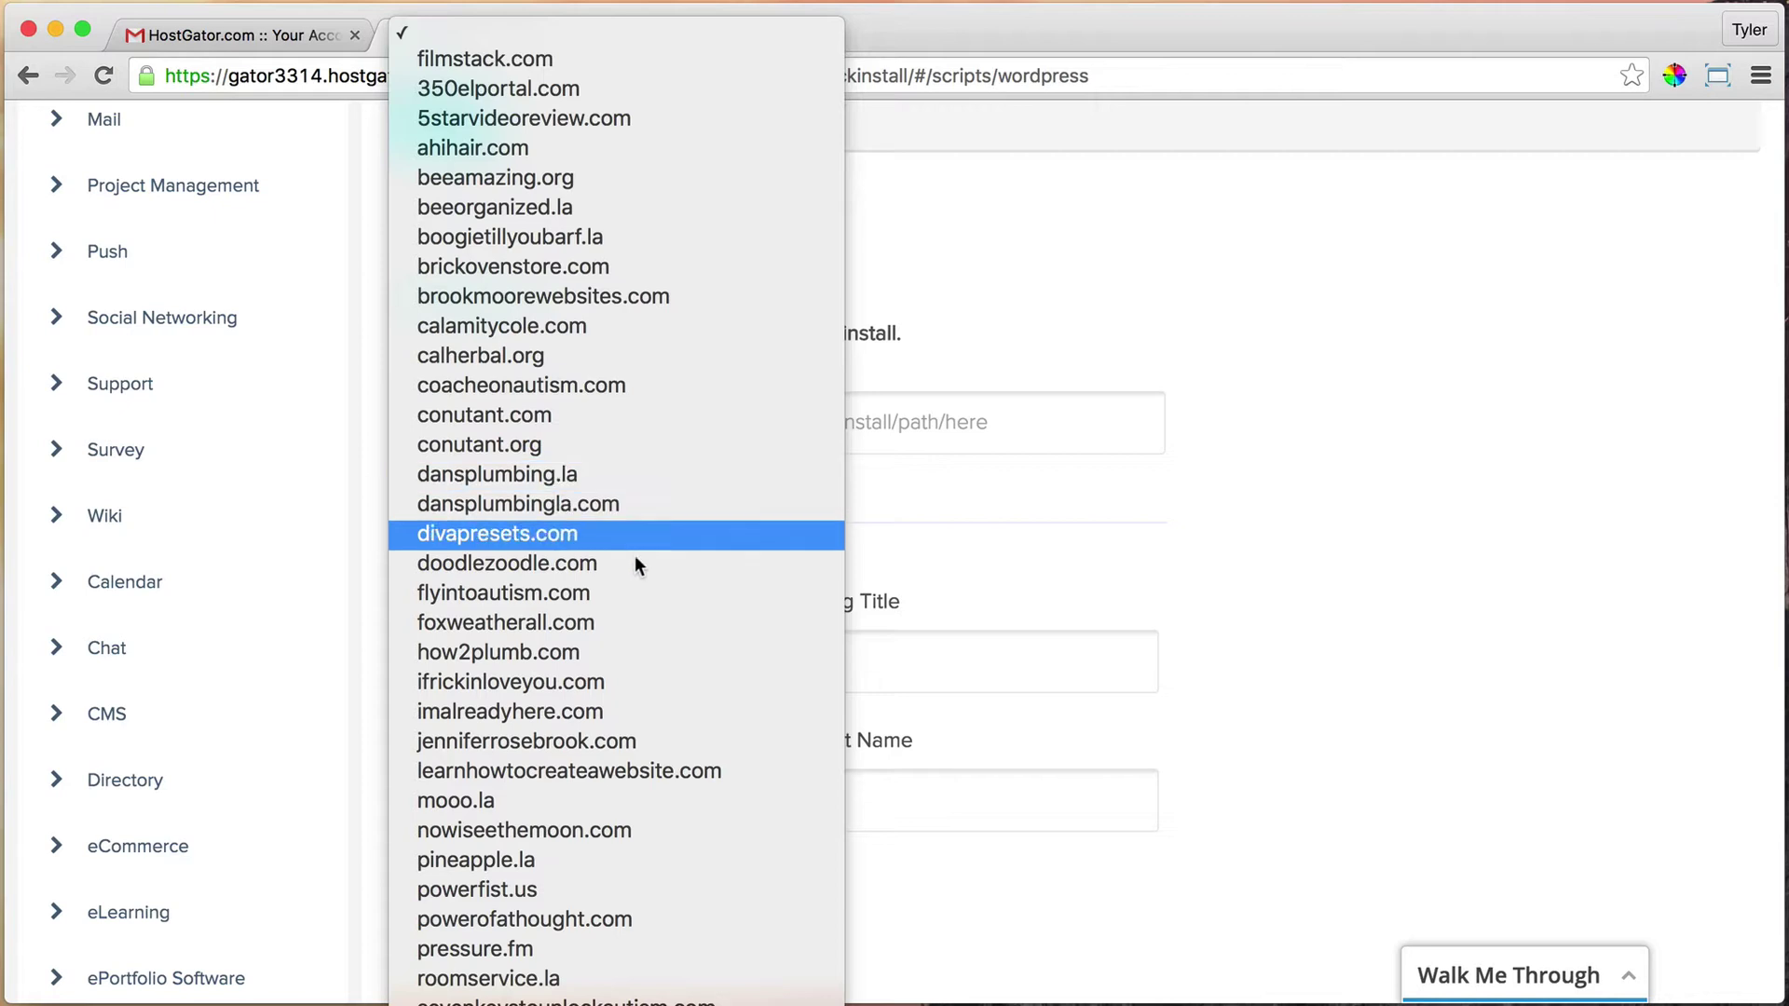
left_click(572, 505)
left_click(923, 416)
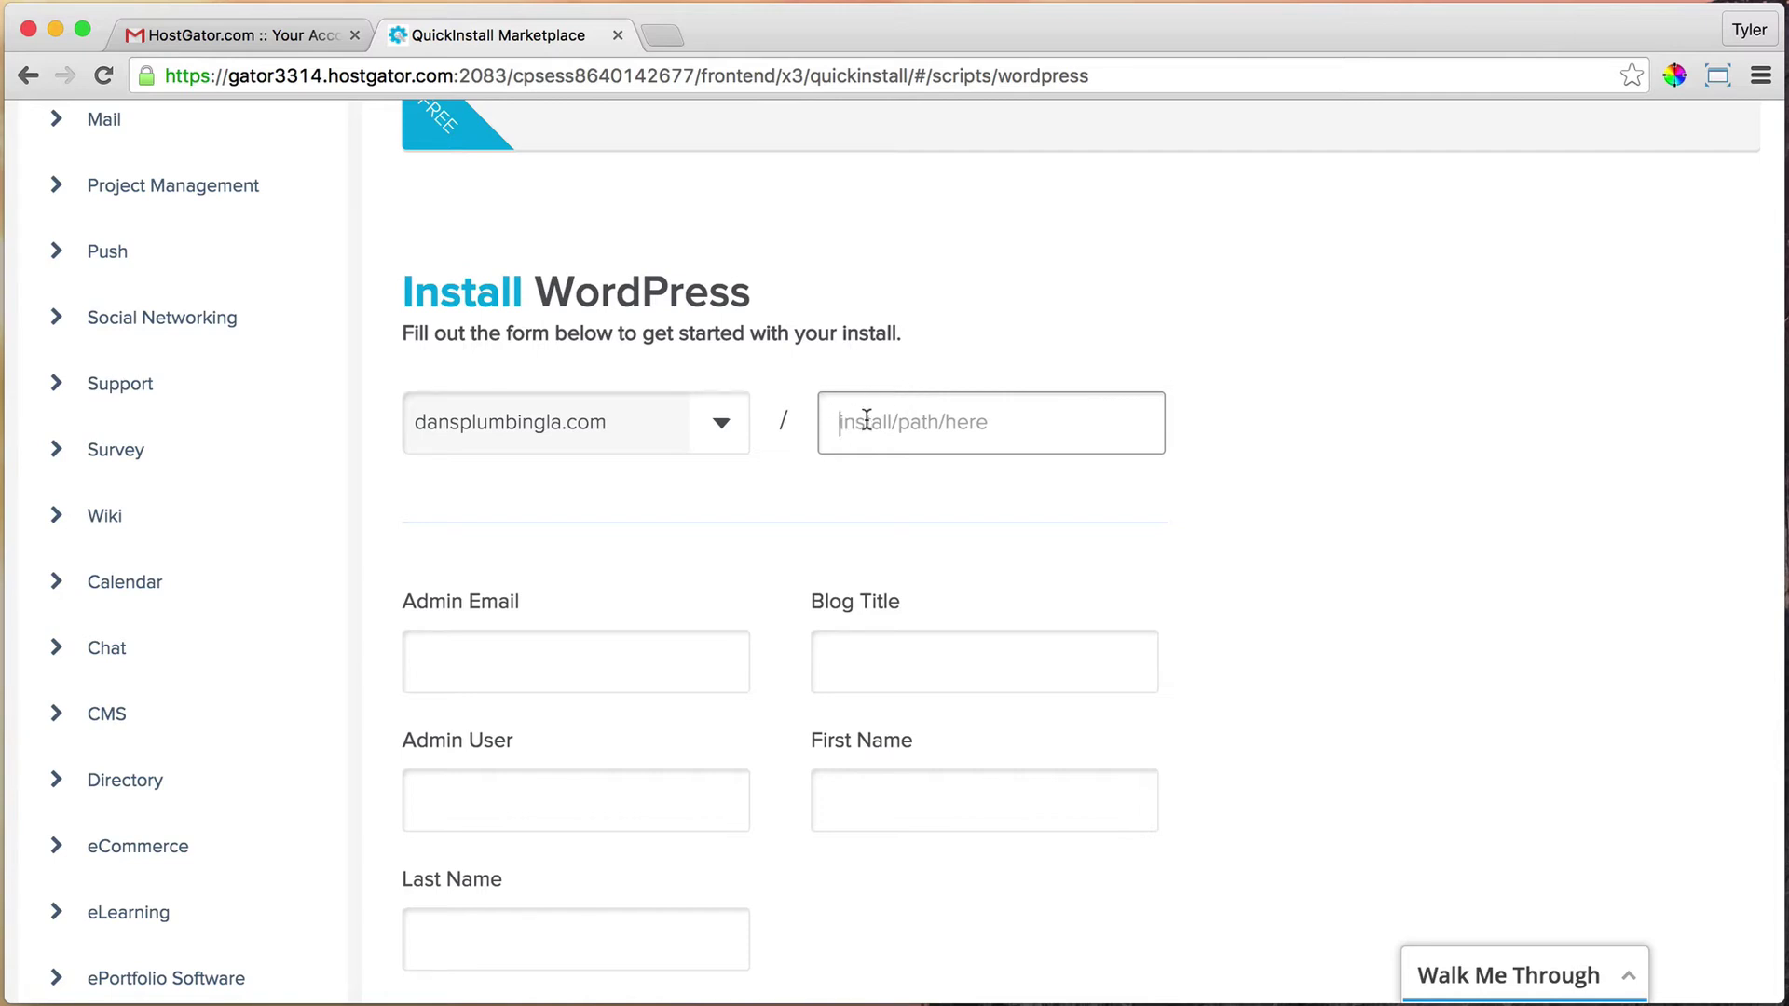
type("dfsdf")
key("BackSpace")
key("BackSpace")
key("BackSpace")
key("BackSpace")
key("BackSpace")
Autofill the admin email and owner's name, and set the blog title to Dan's Plumbing
scroll(931, 546, "down", 2)
left_click(566, 591)
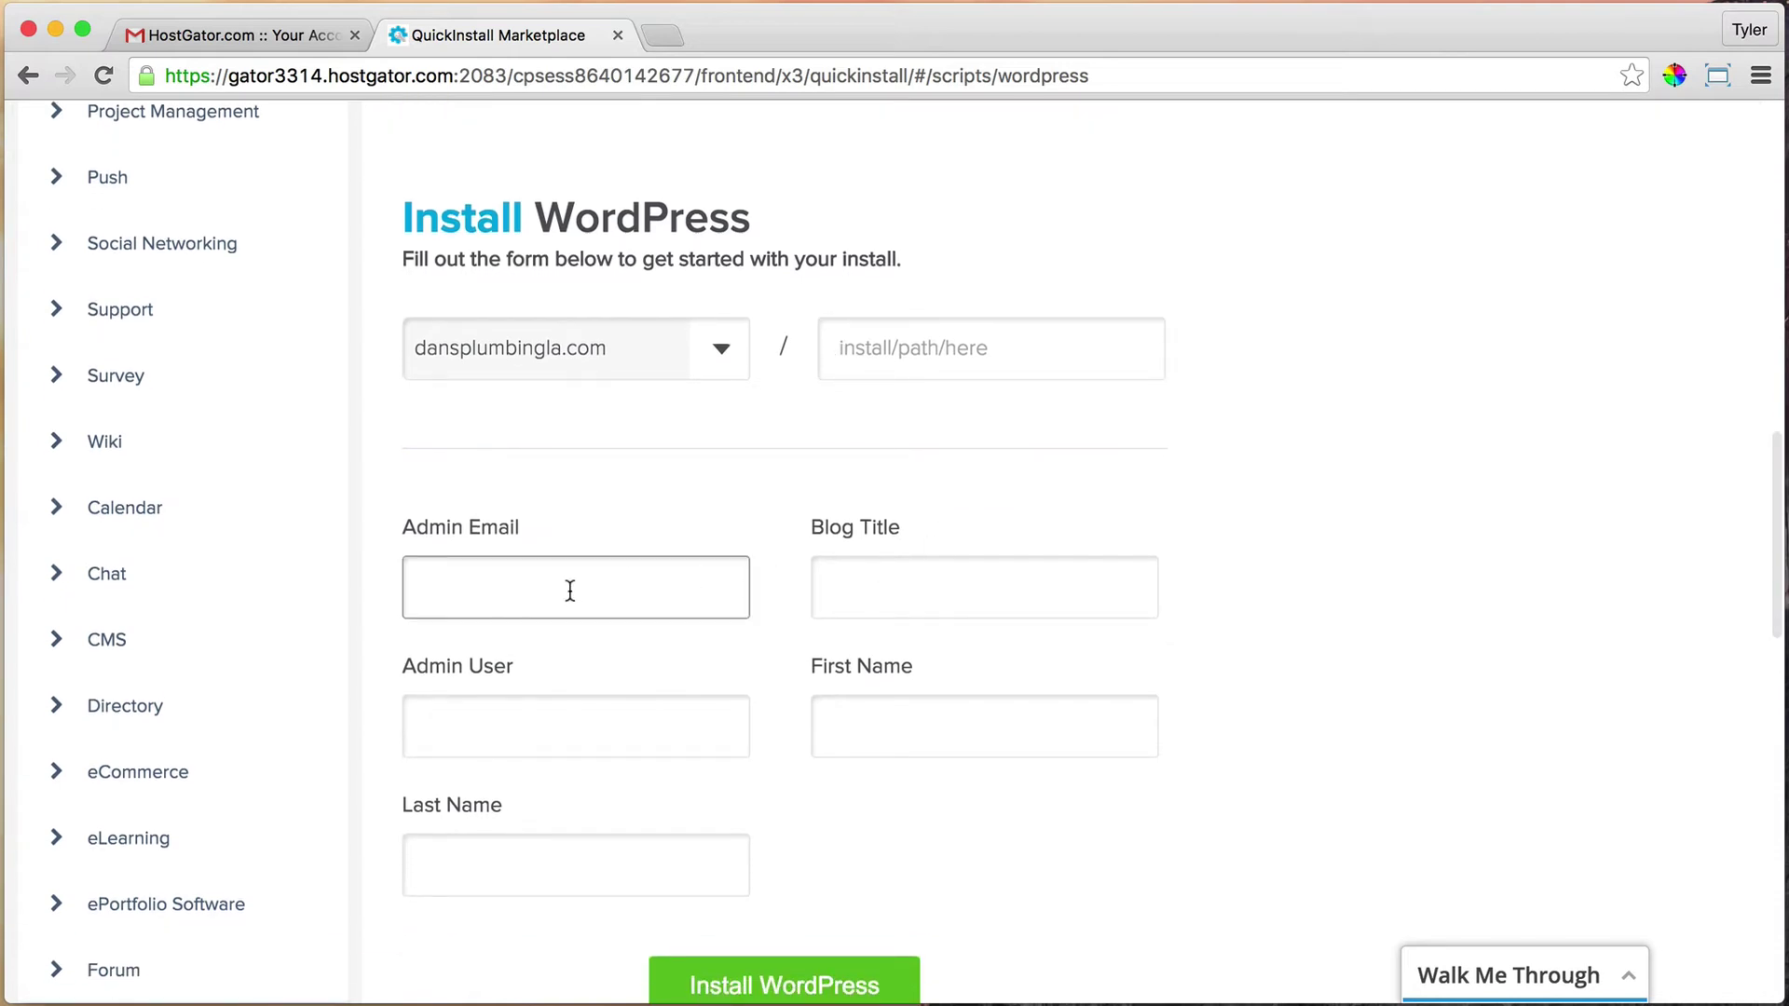
left_click(585, 630)
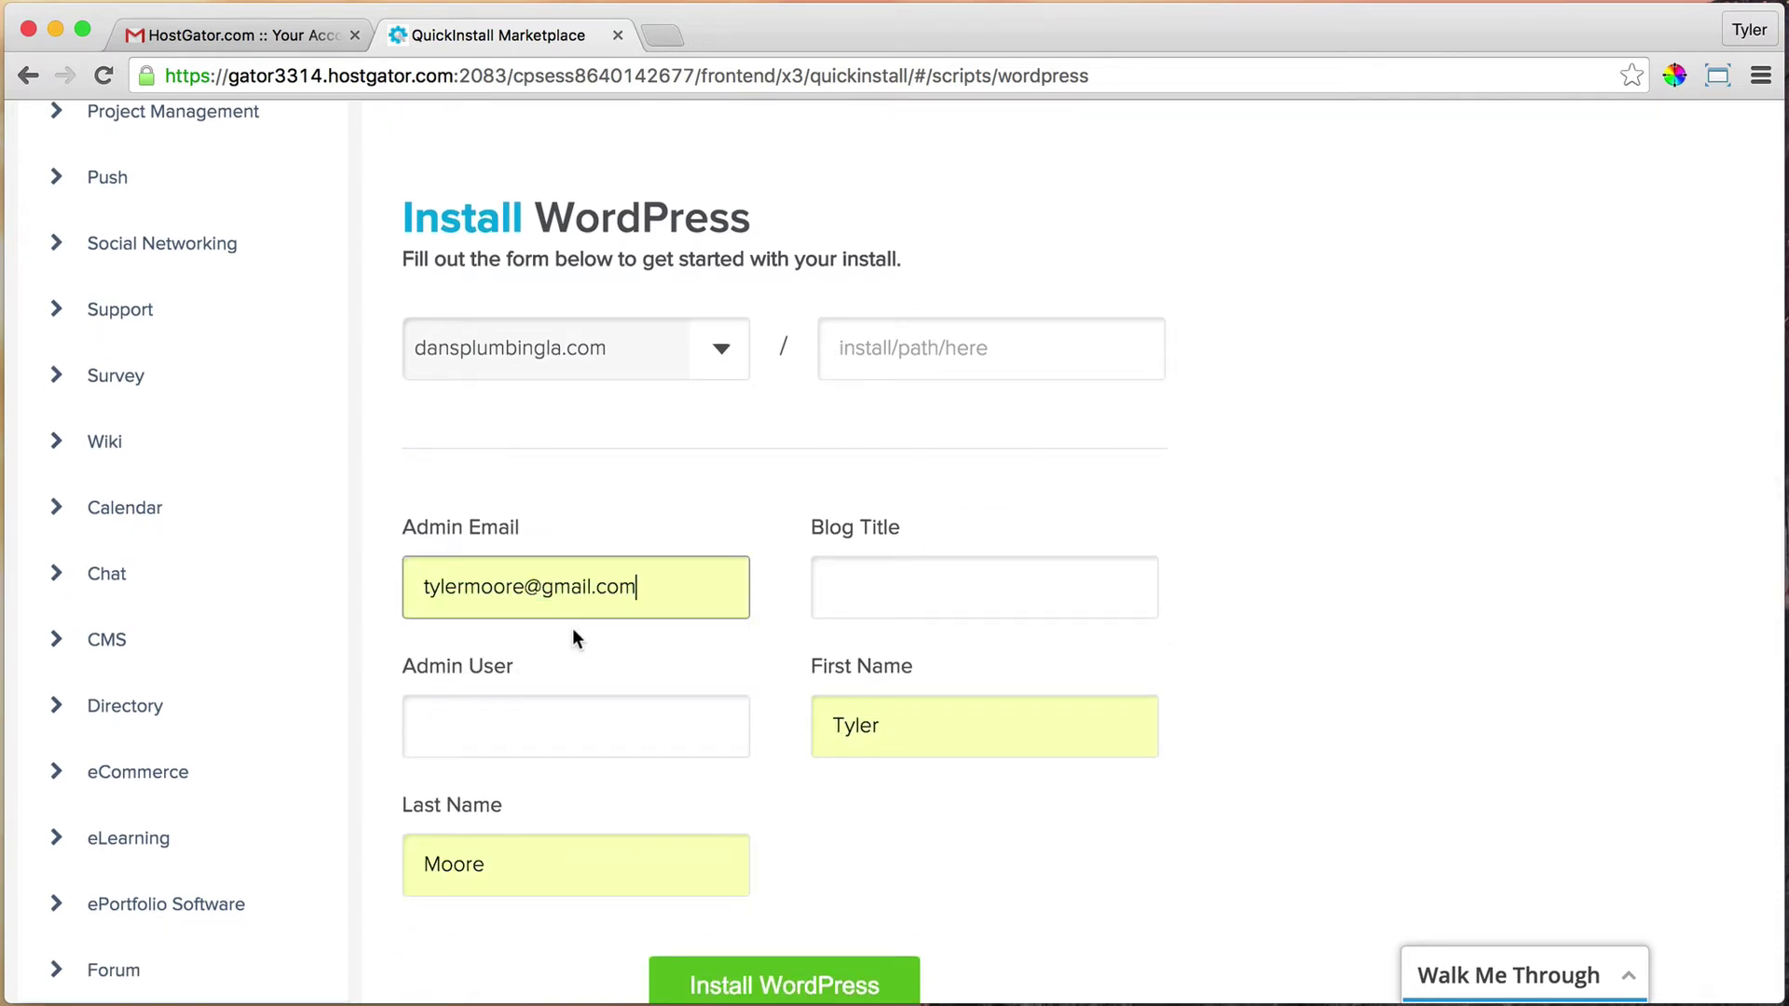
left_click(943, 596)
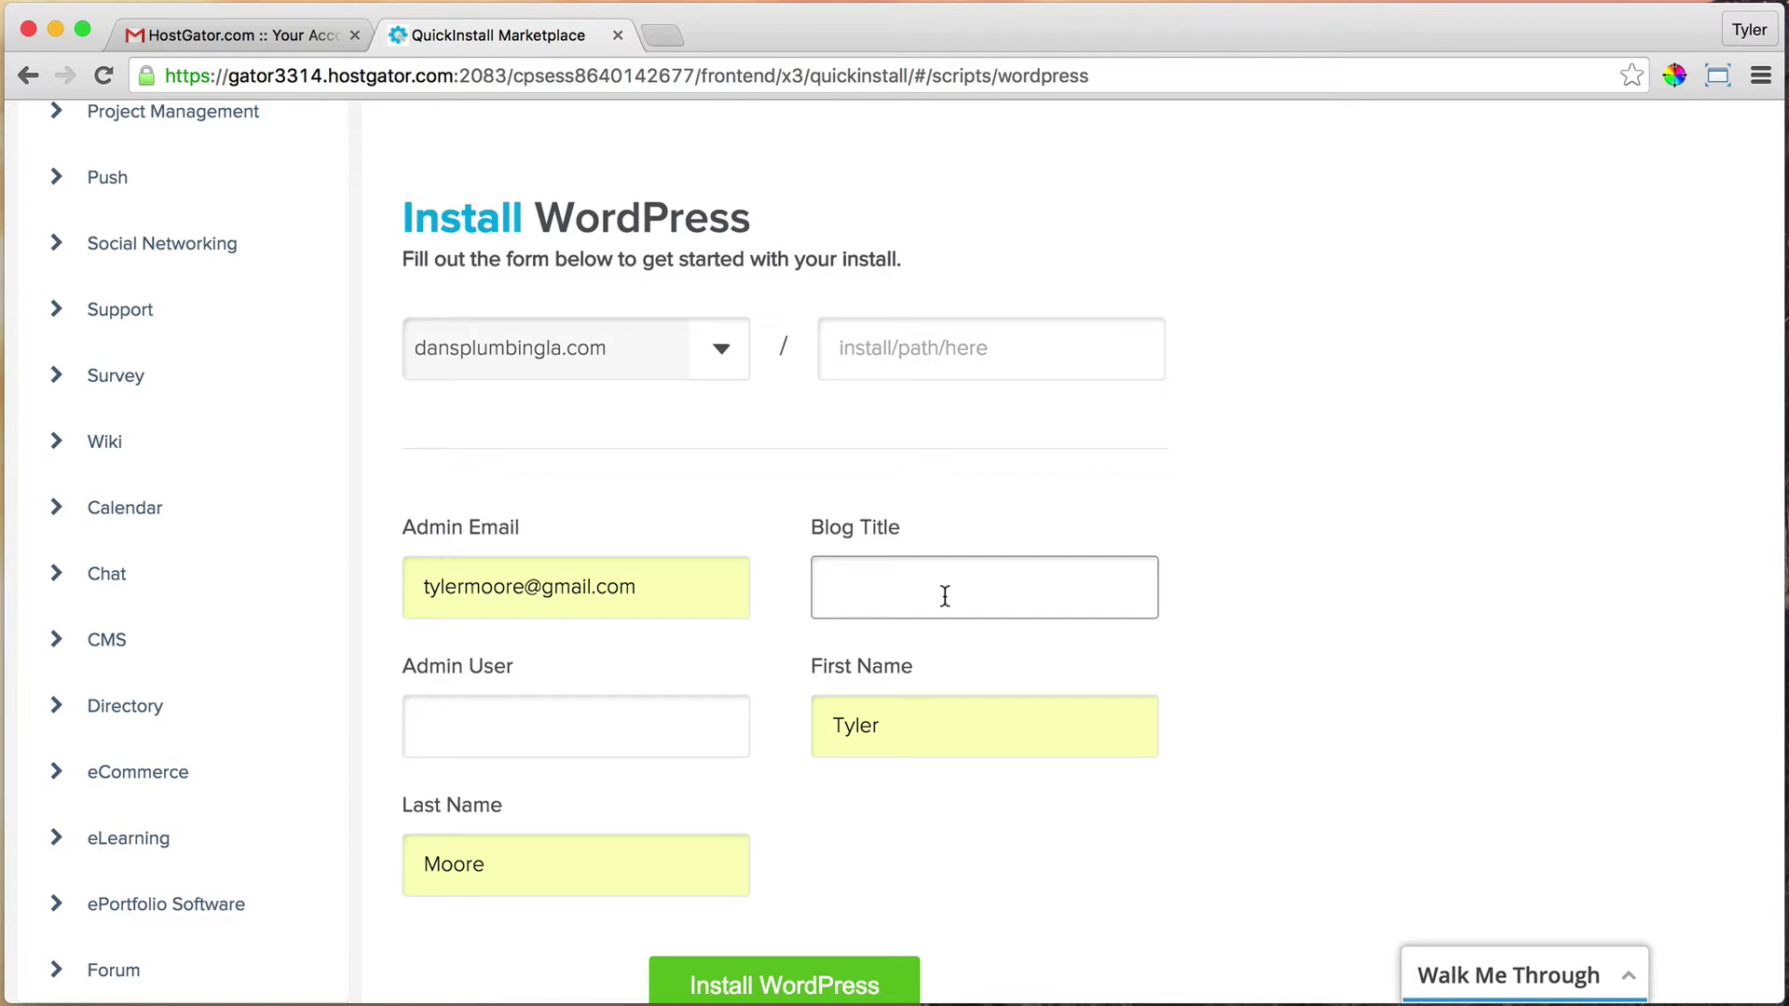
type("Da")
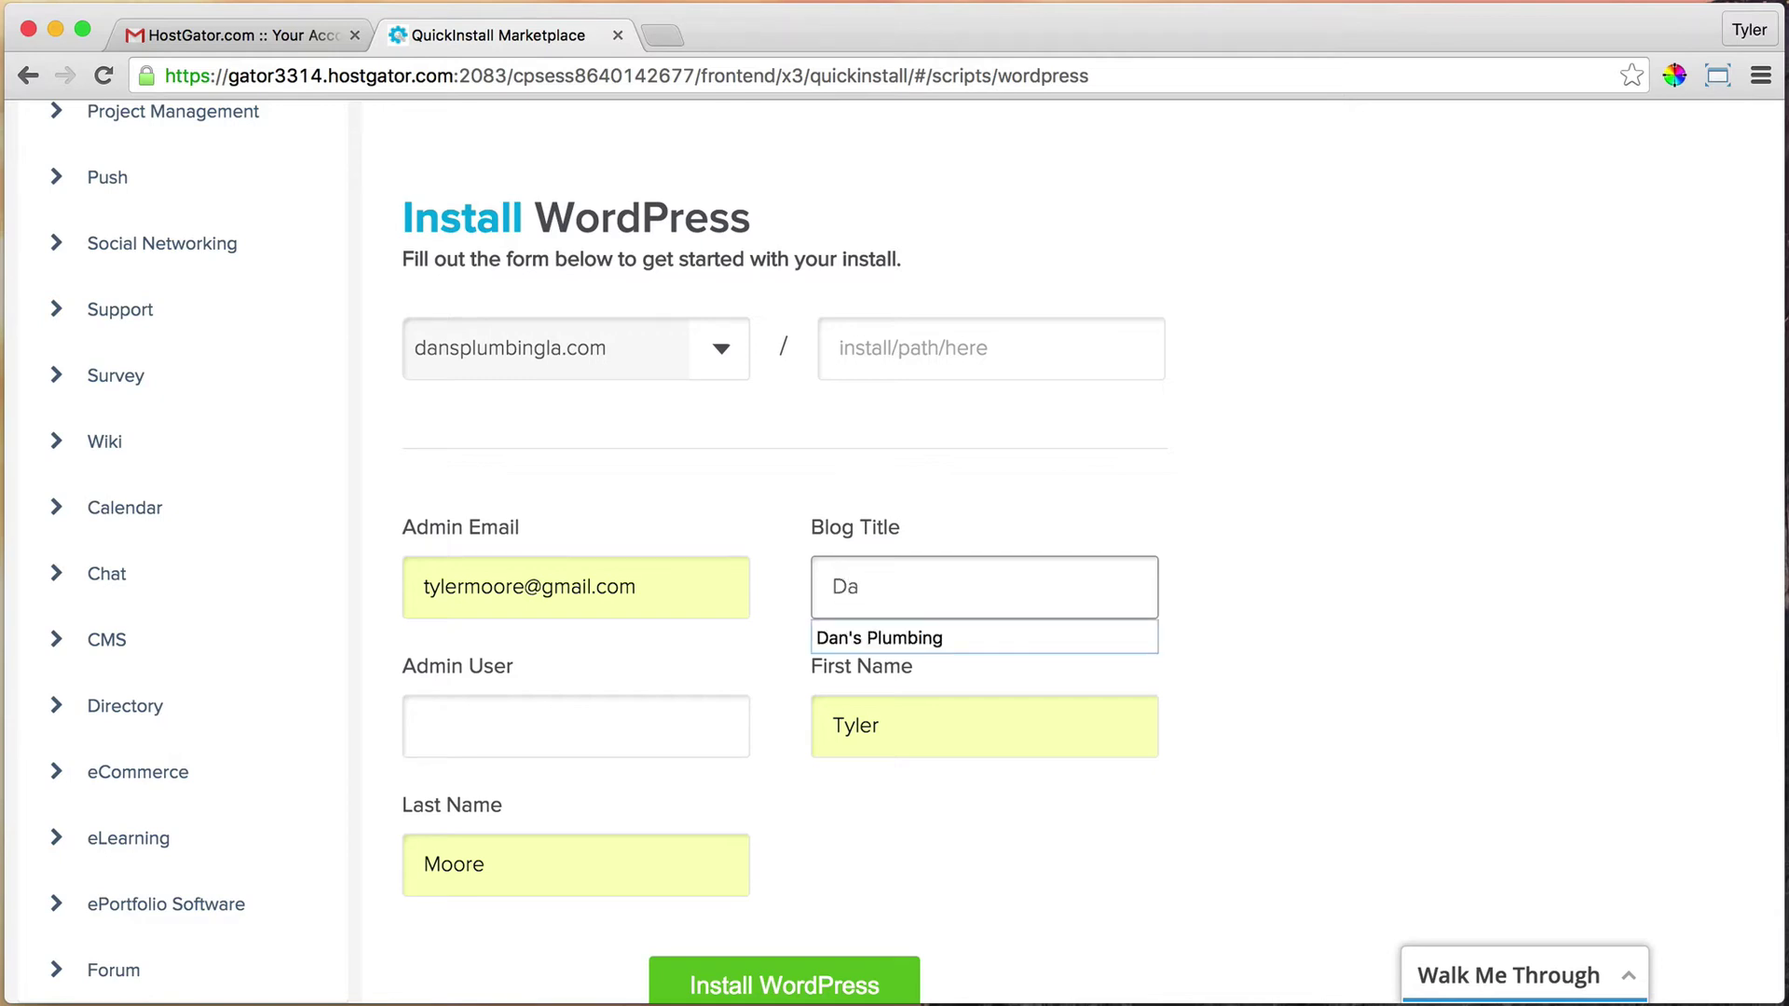
key("Down")
key("Tab")
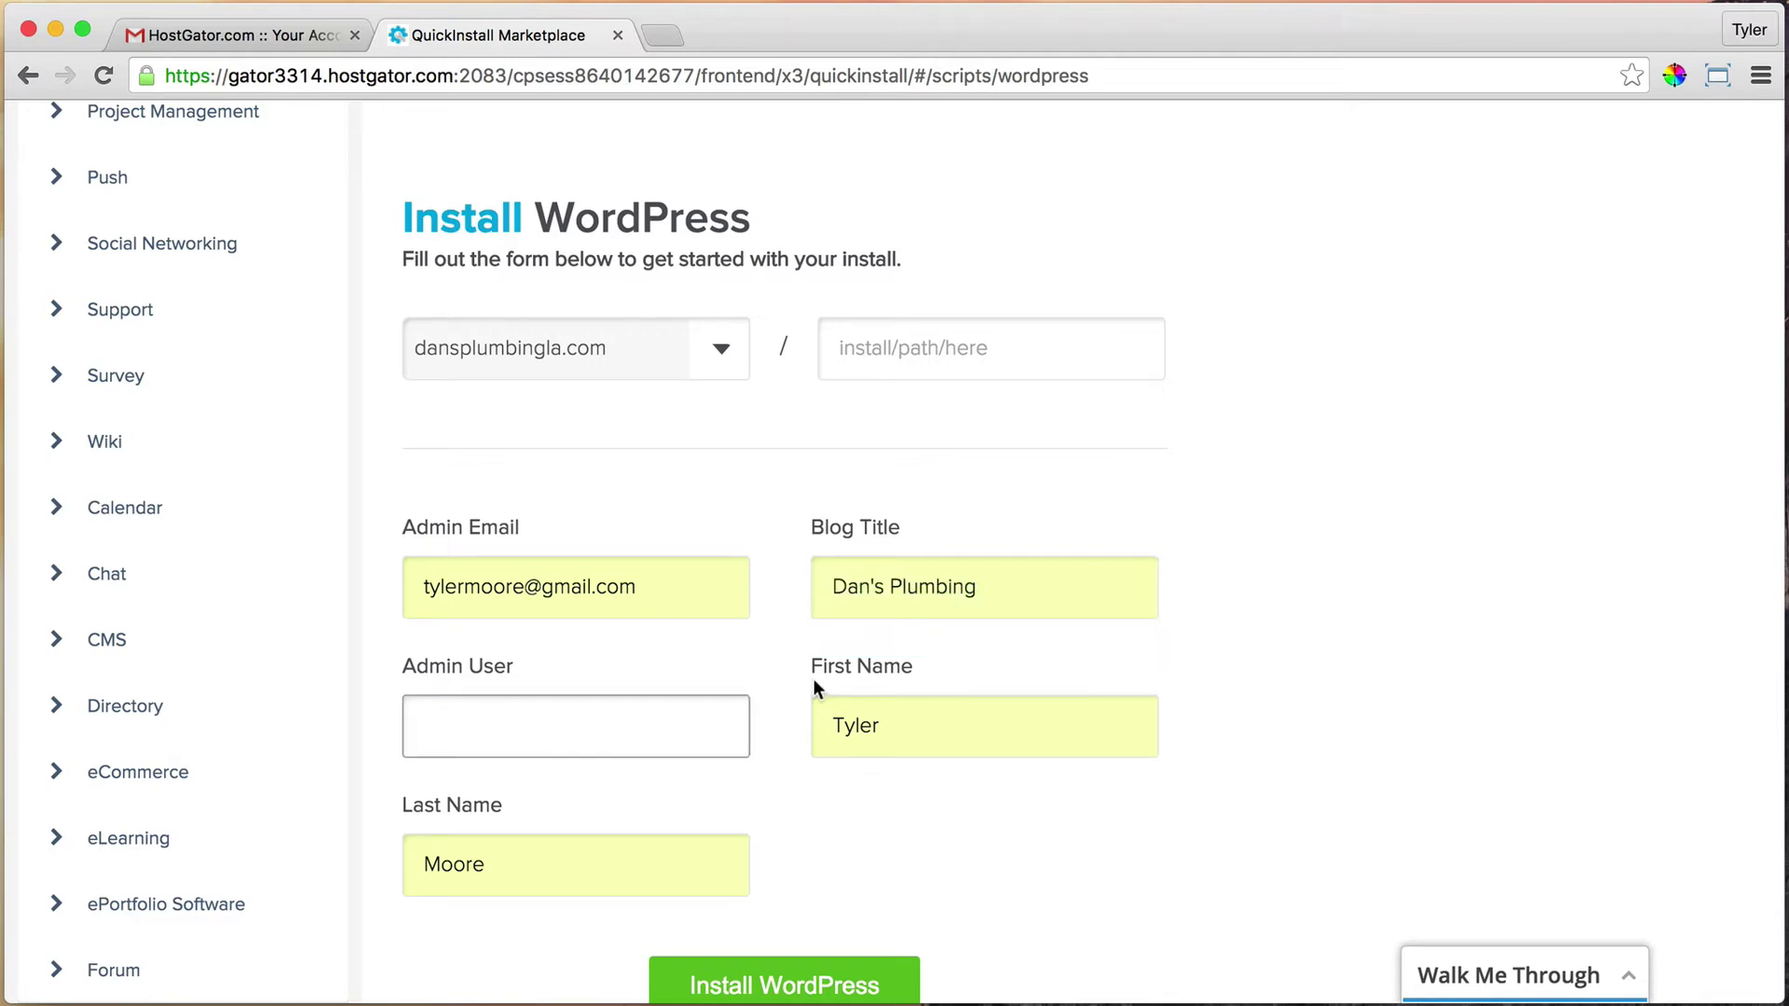
Enter the admin username in the Admin User field
left_click(529, 723)
type("Tyler")
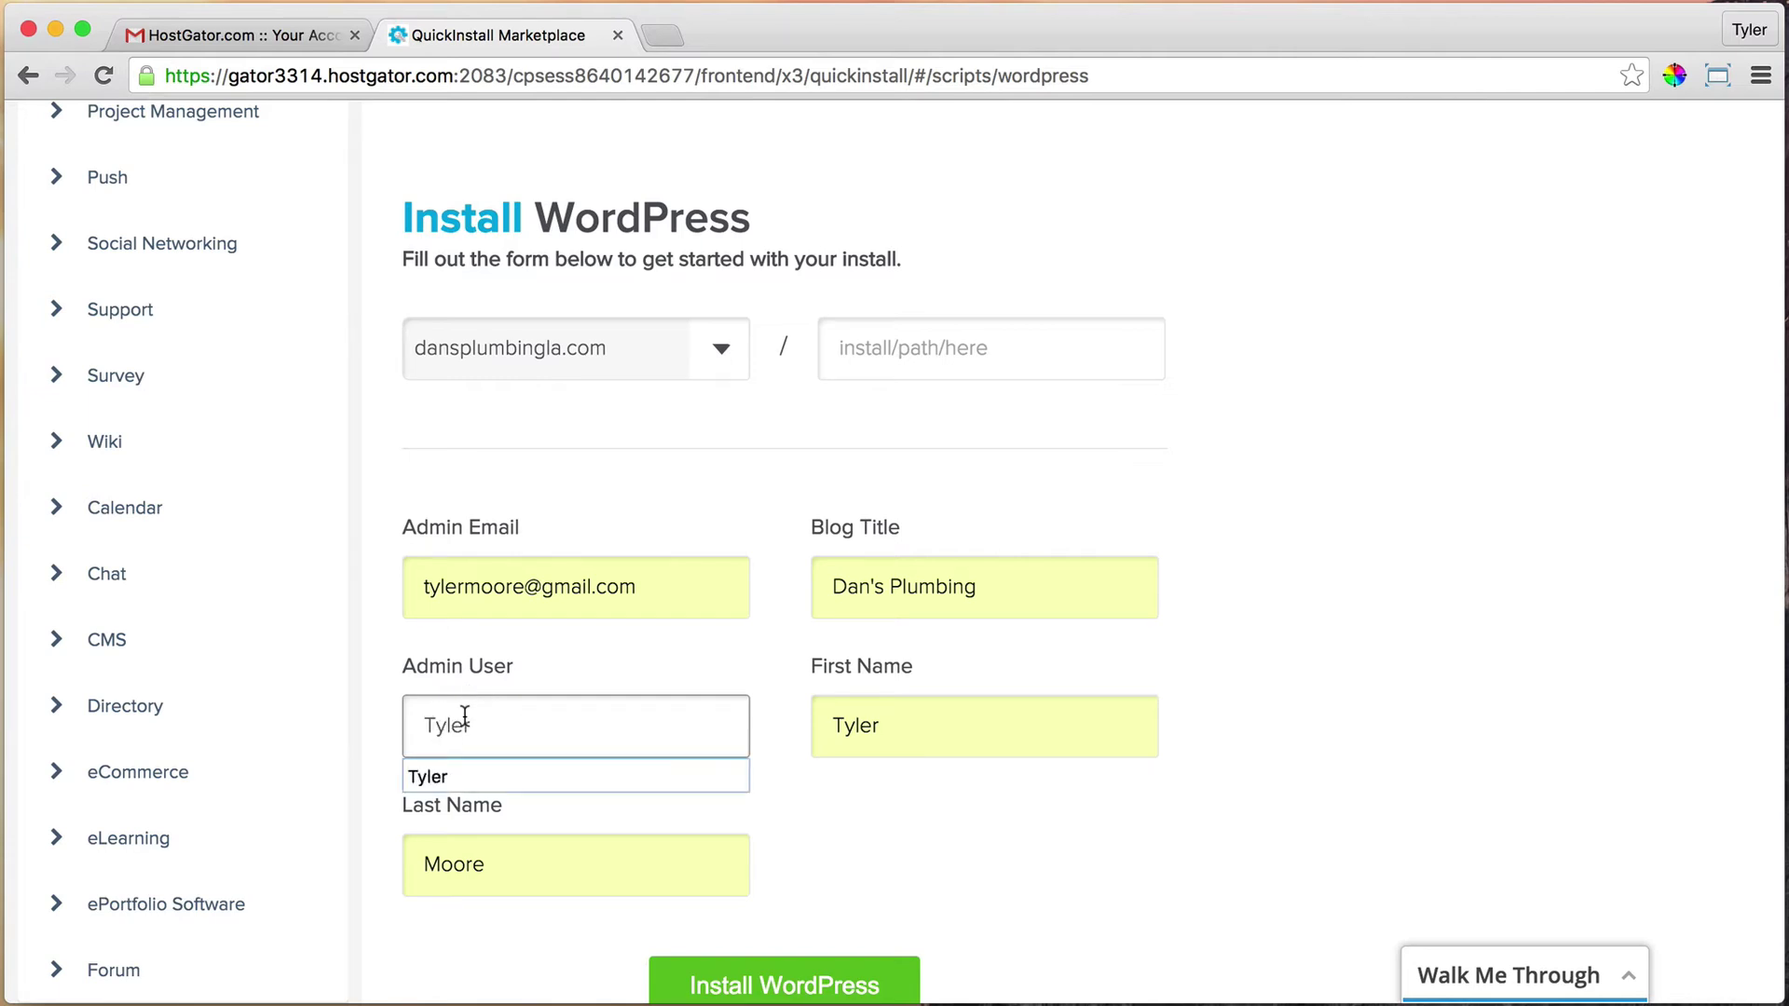
left_click(726, 866)
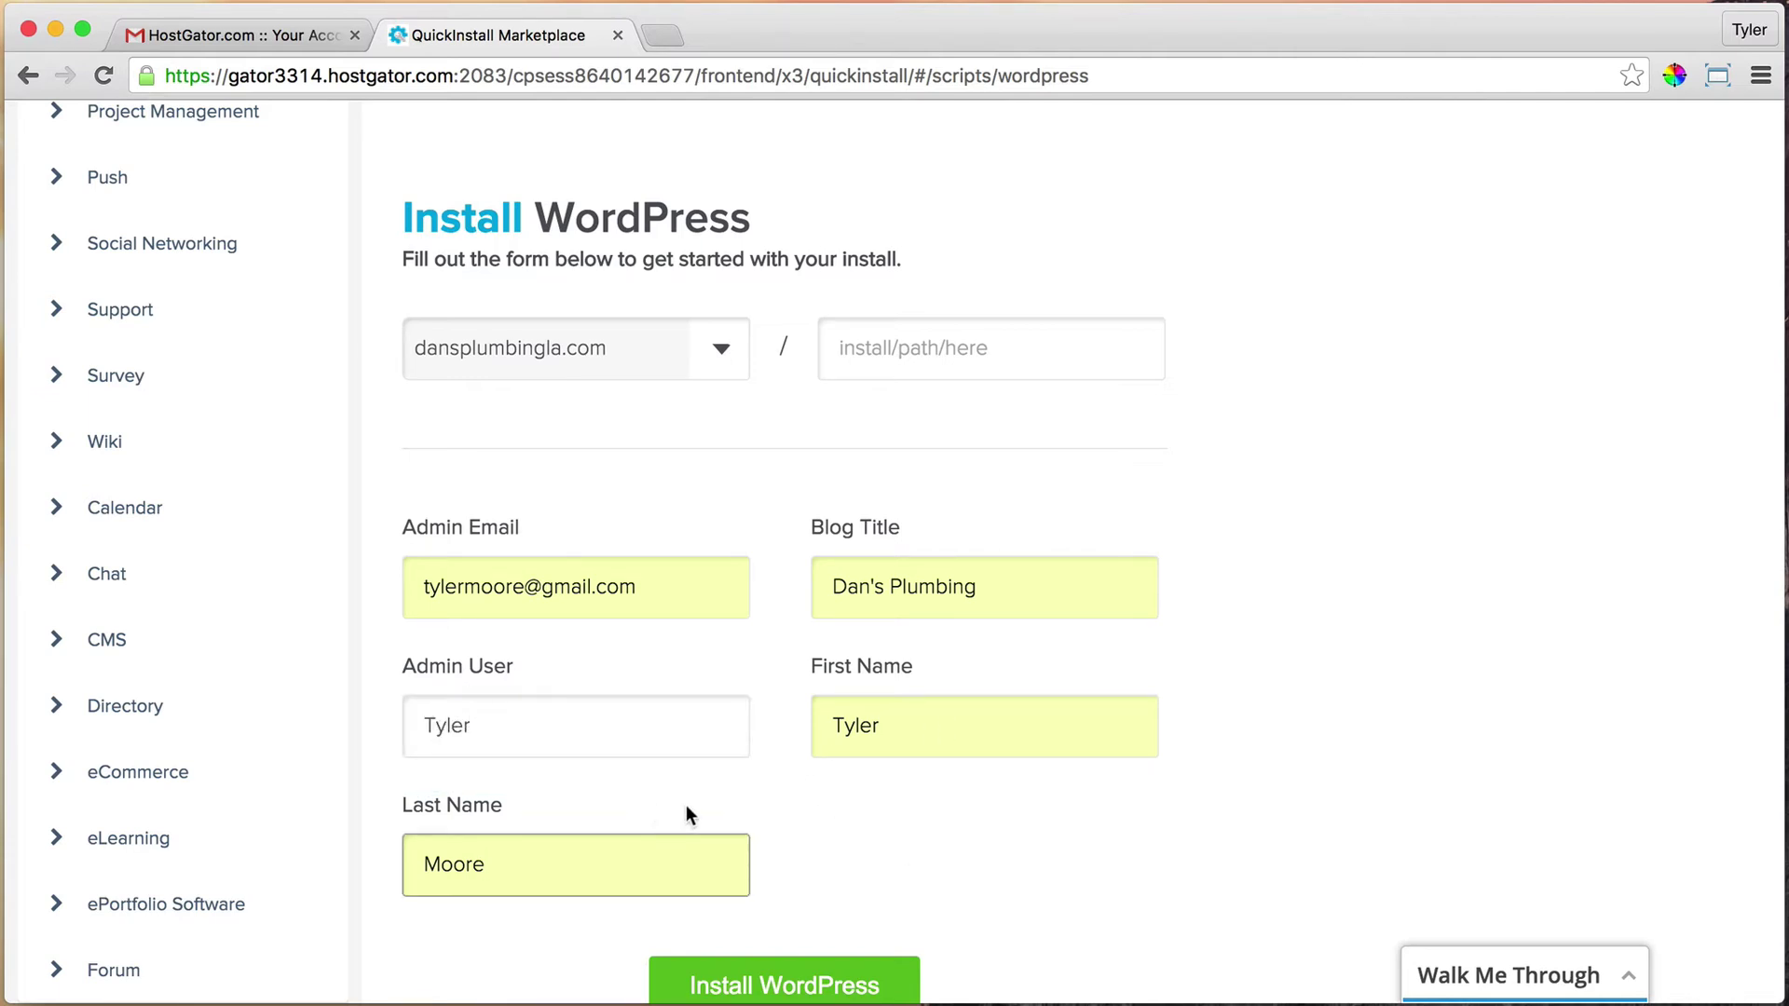
scroll(687, 811, "down", 1)
scroll(686, 807, "down", 2)
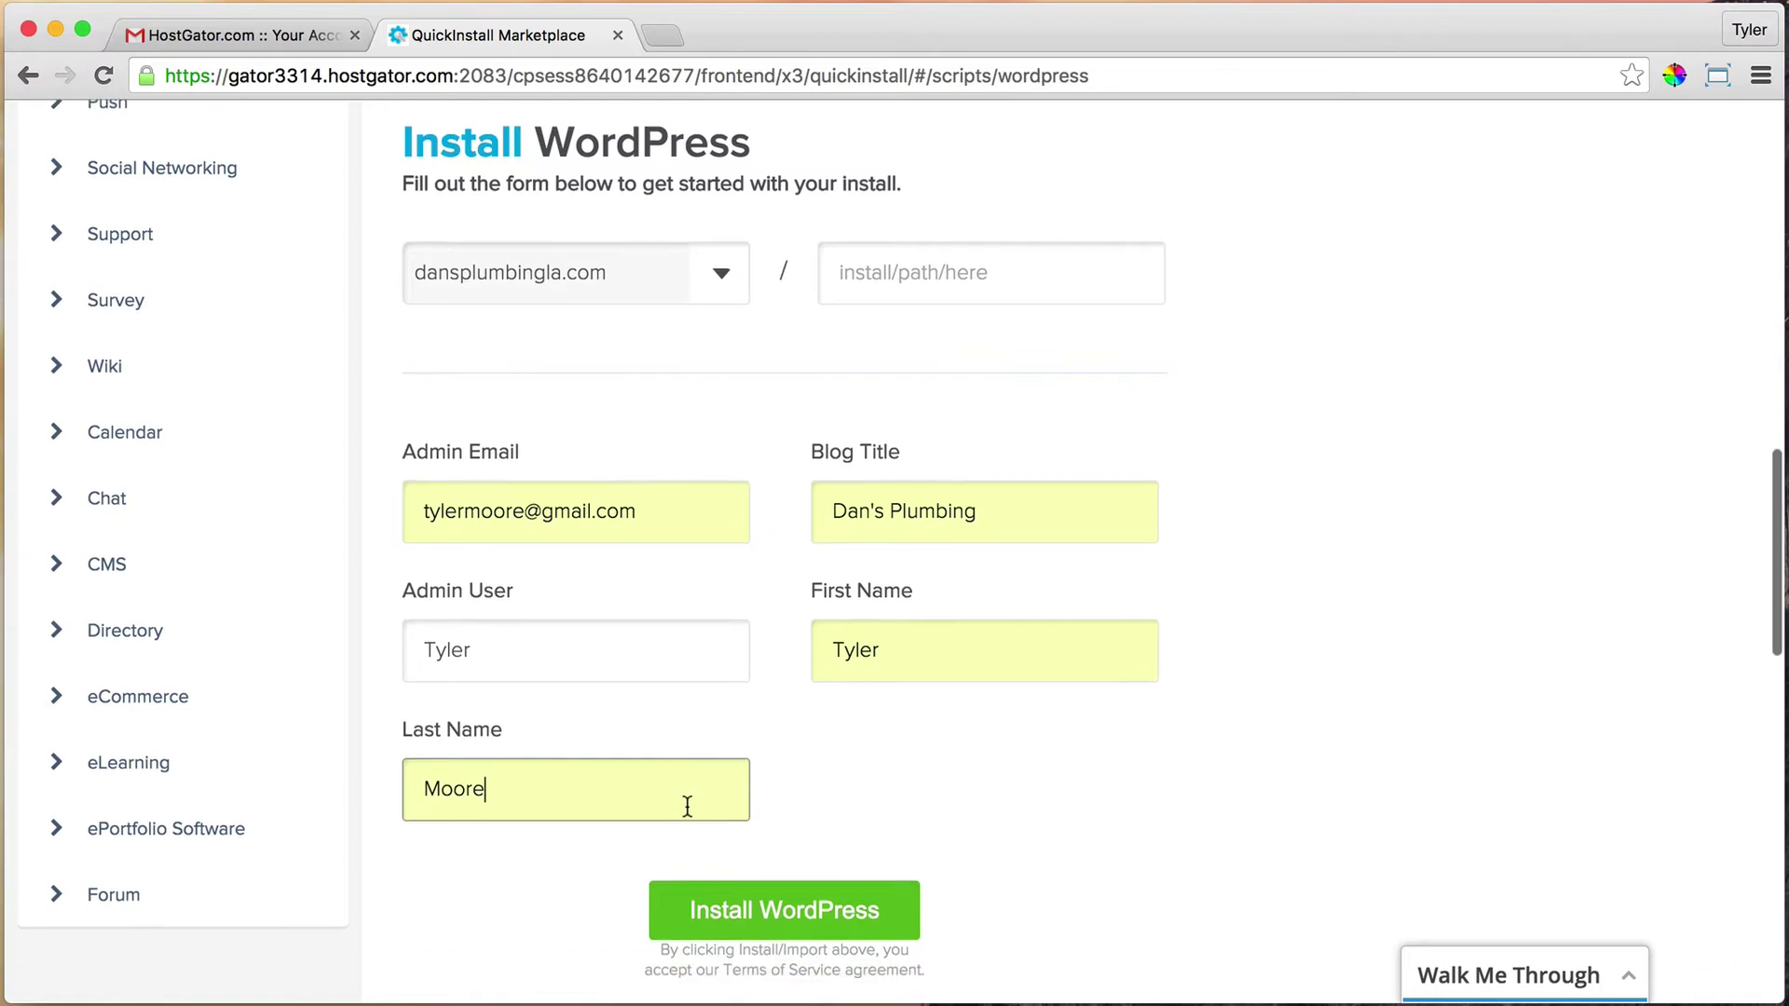
Install WordPress, close the theme promo, and reveal the new site's login credentials
left_click(785, 904)
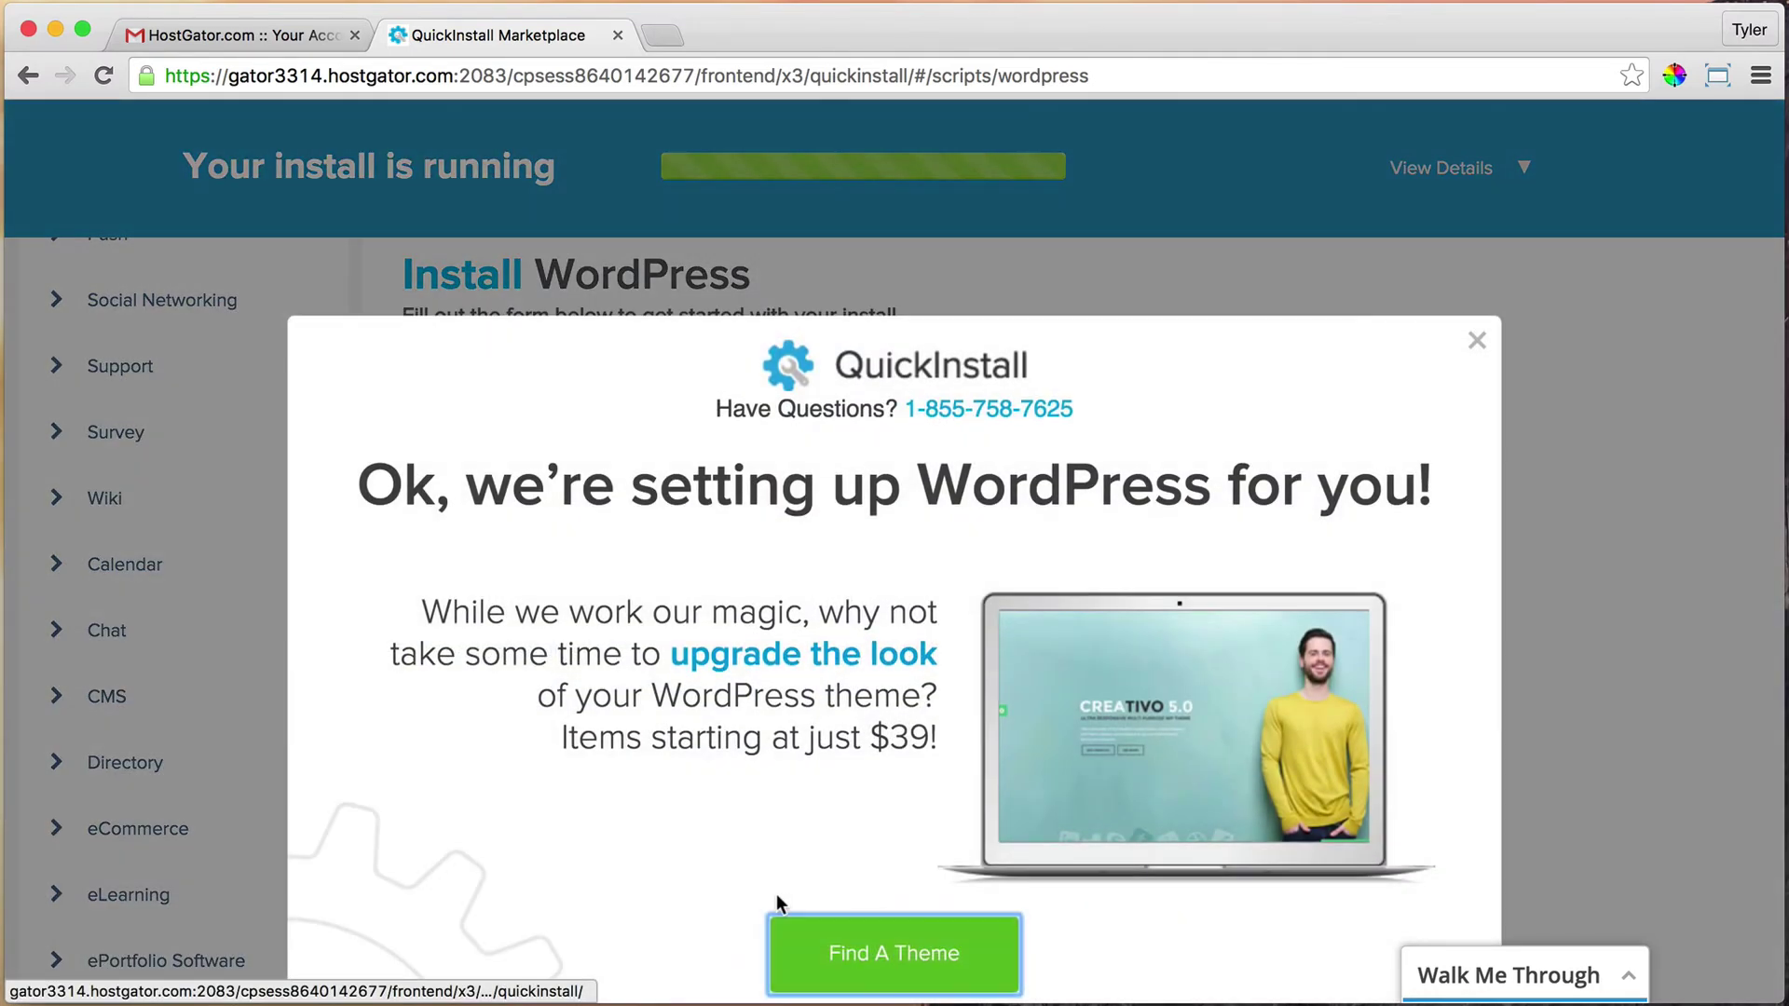
left_click(1475, 342)
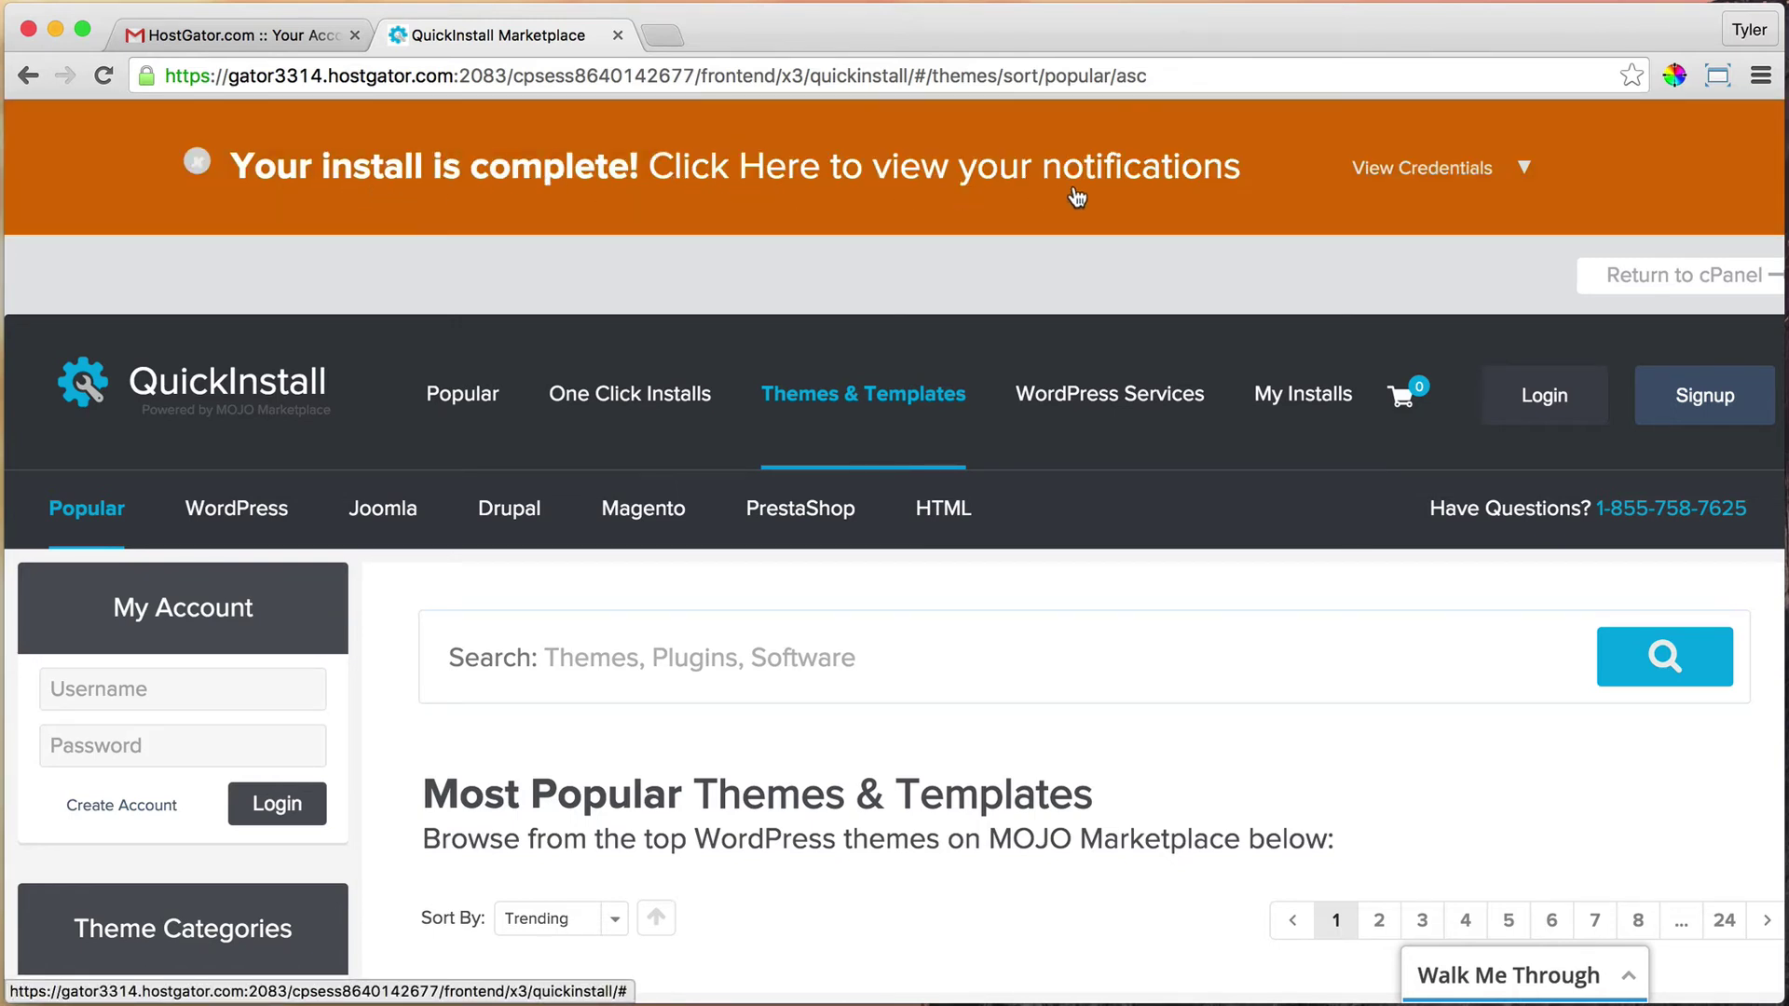
left_click(1439, 179)
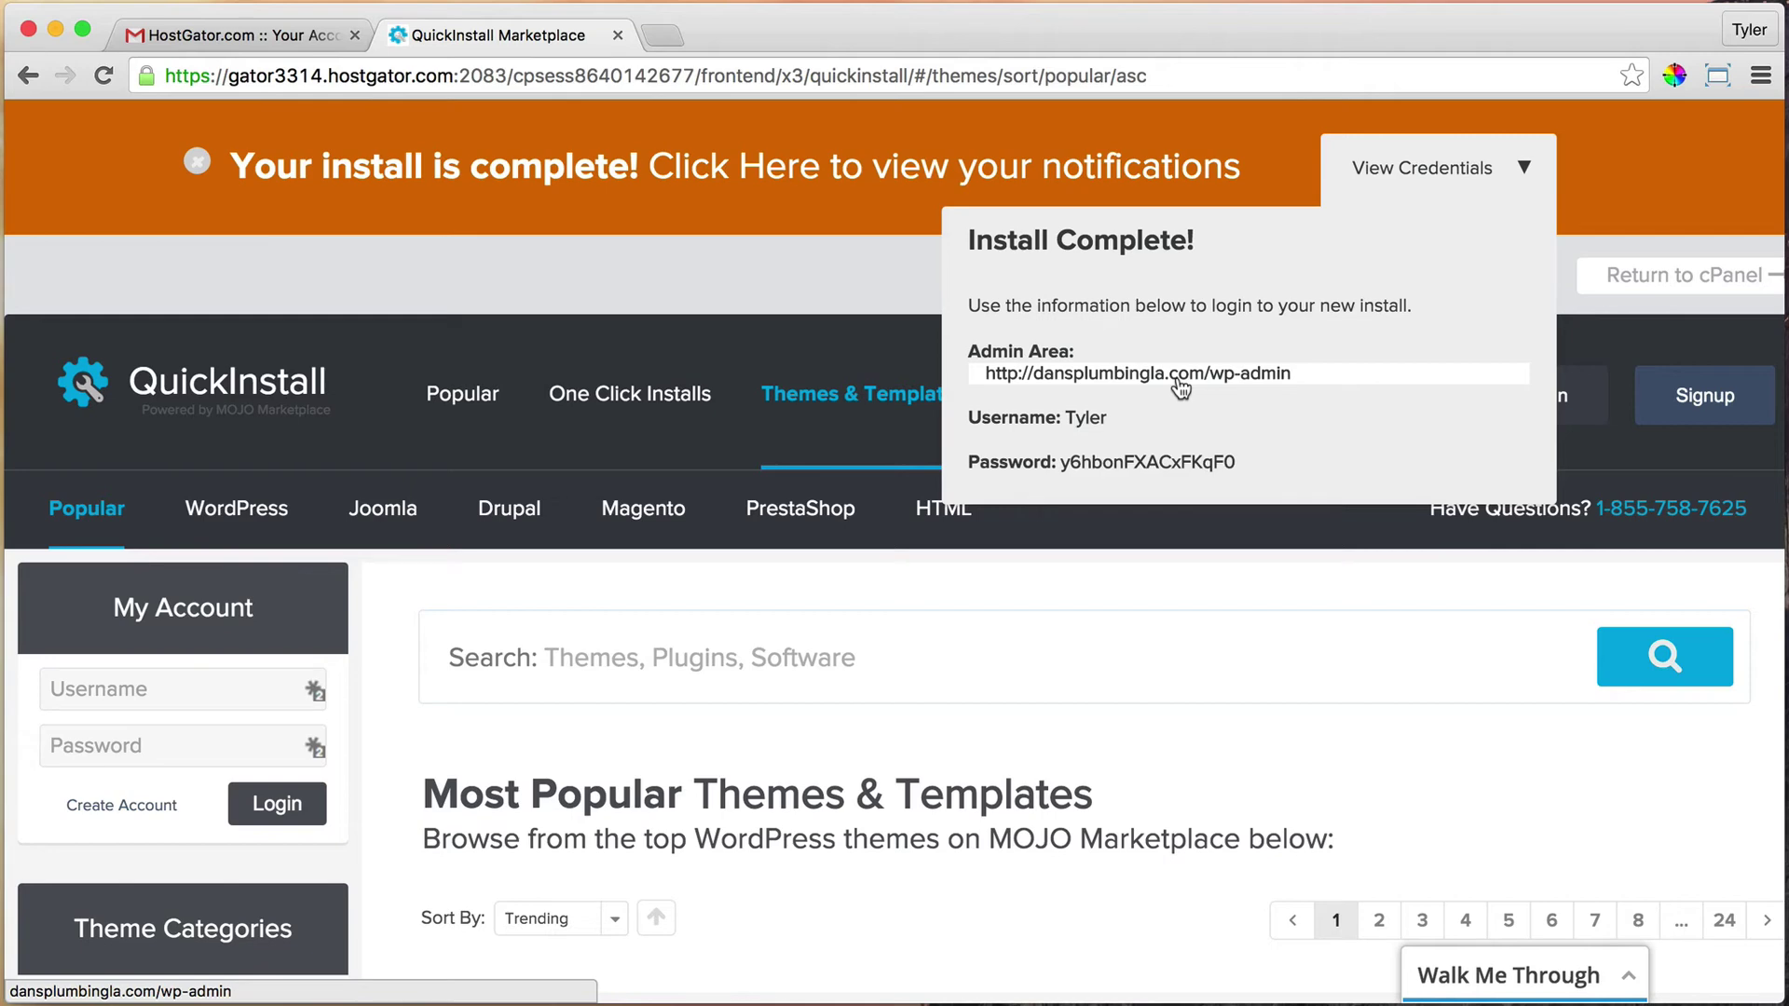
scroll(1180, 388, "down", 3)
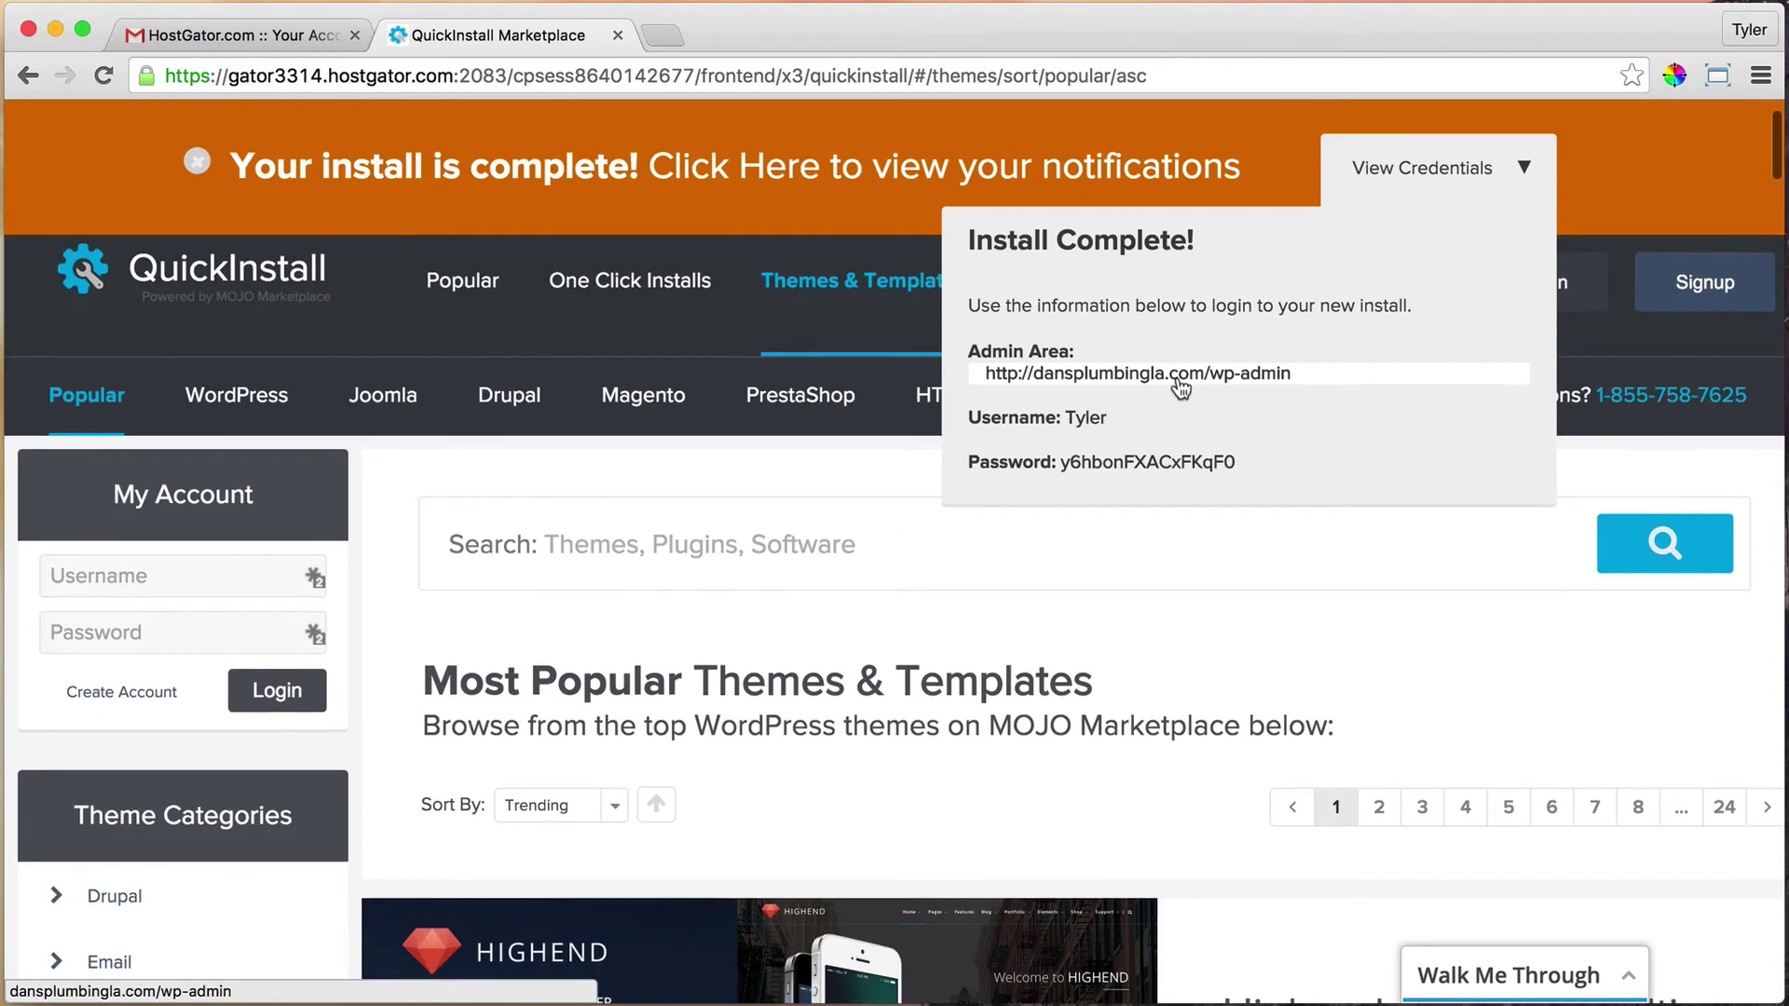
scroll(1033, 651, "down", 3)
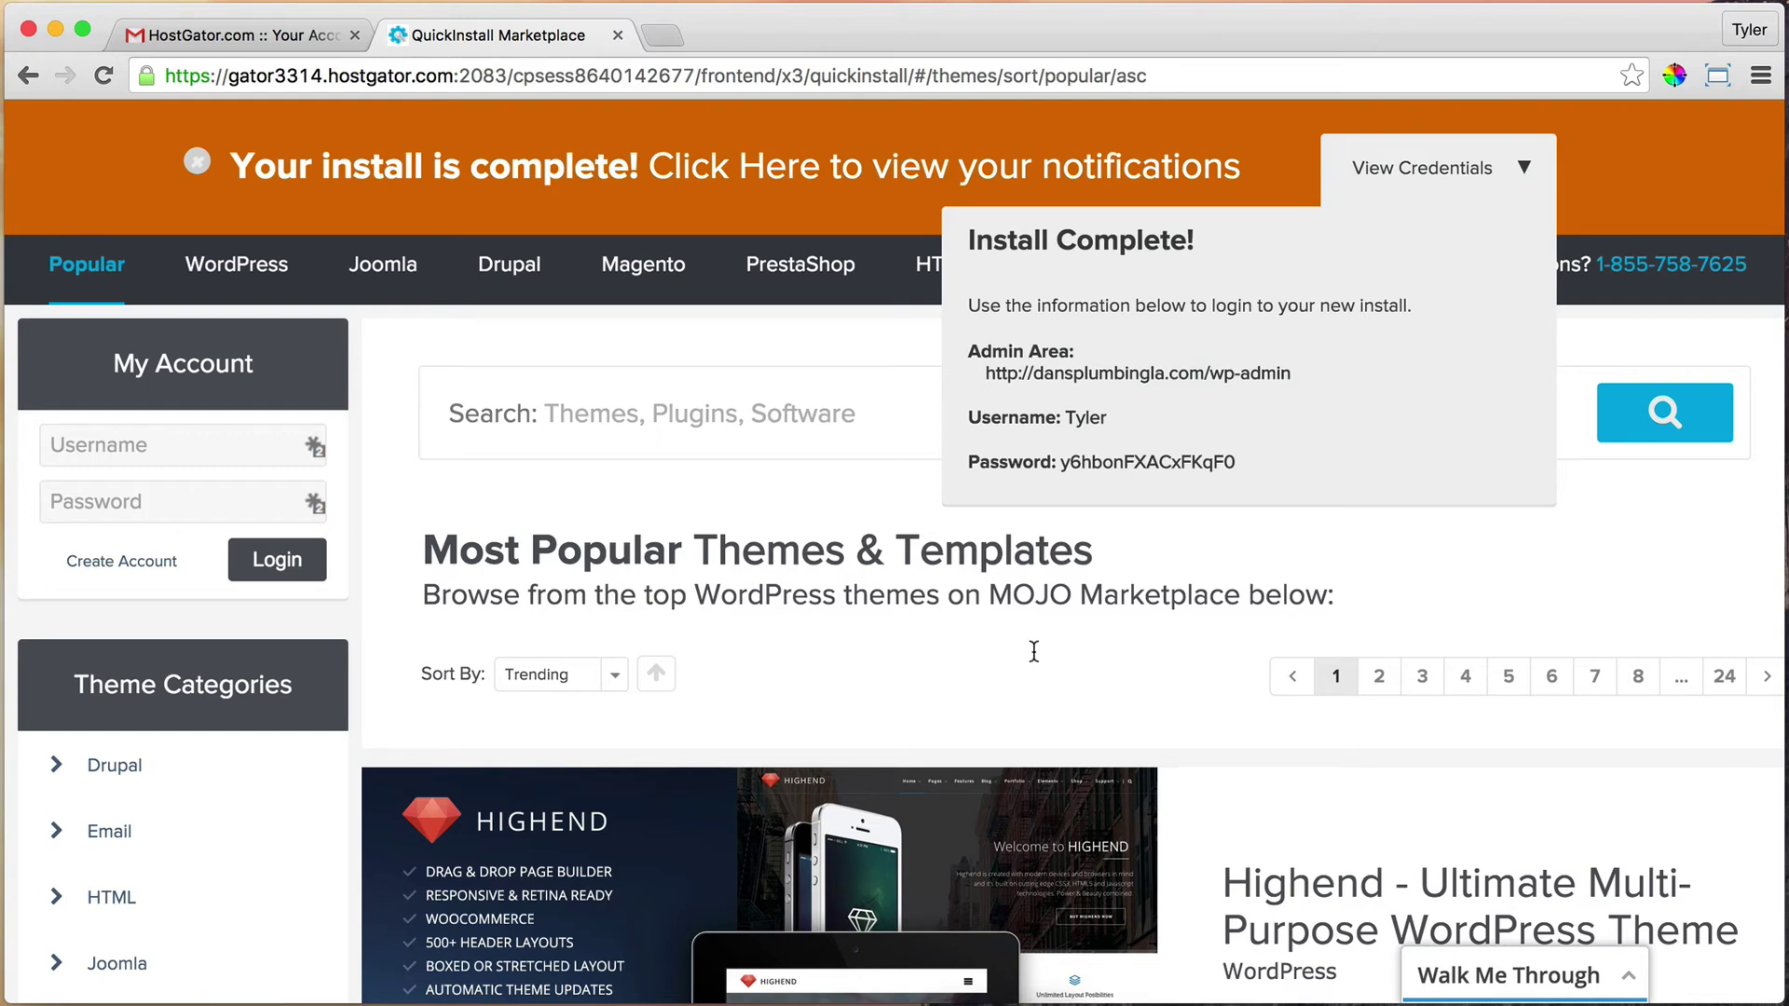
scroll(1033, 651, "down", 2)
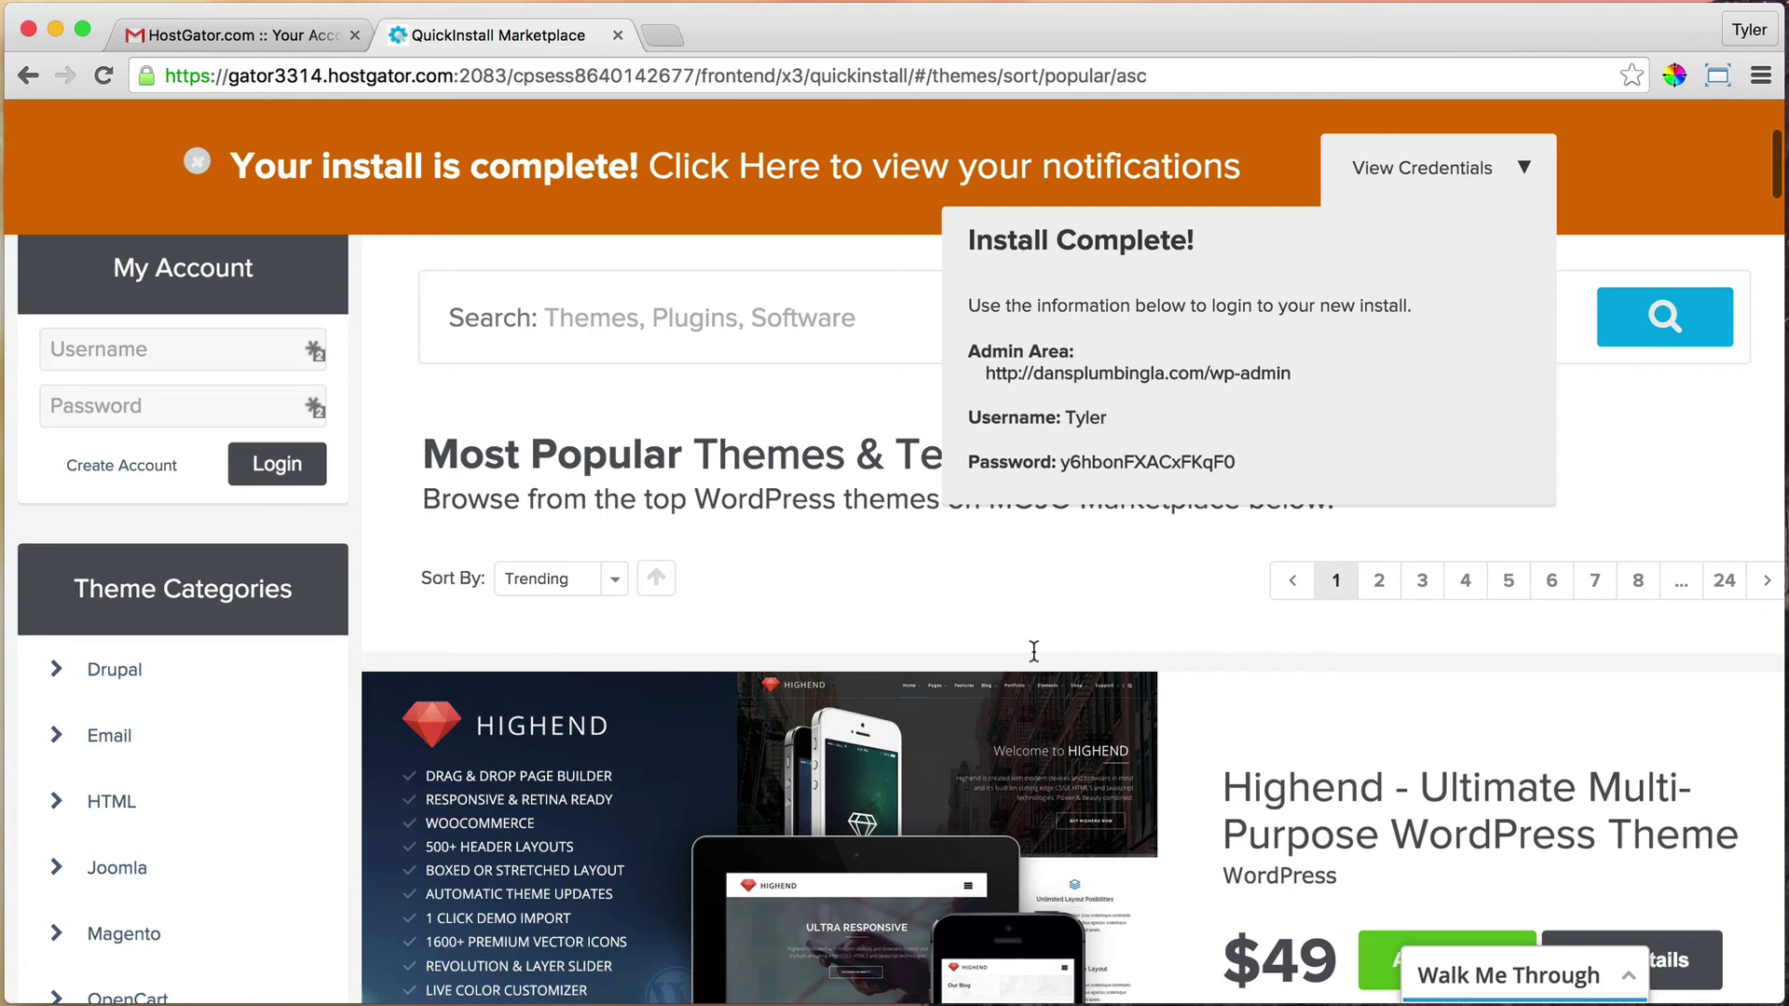
scroll(1033, 651, "up", 3)
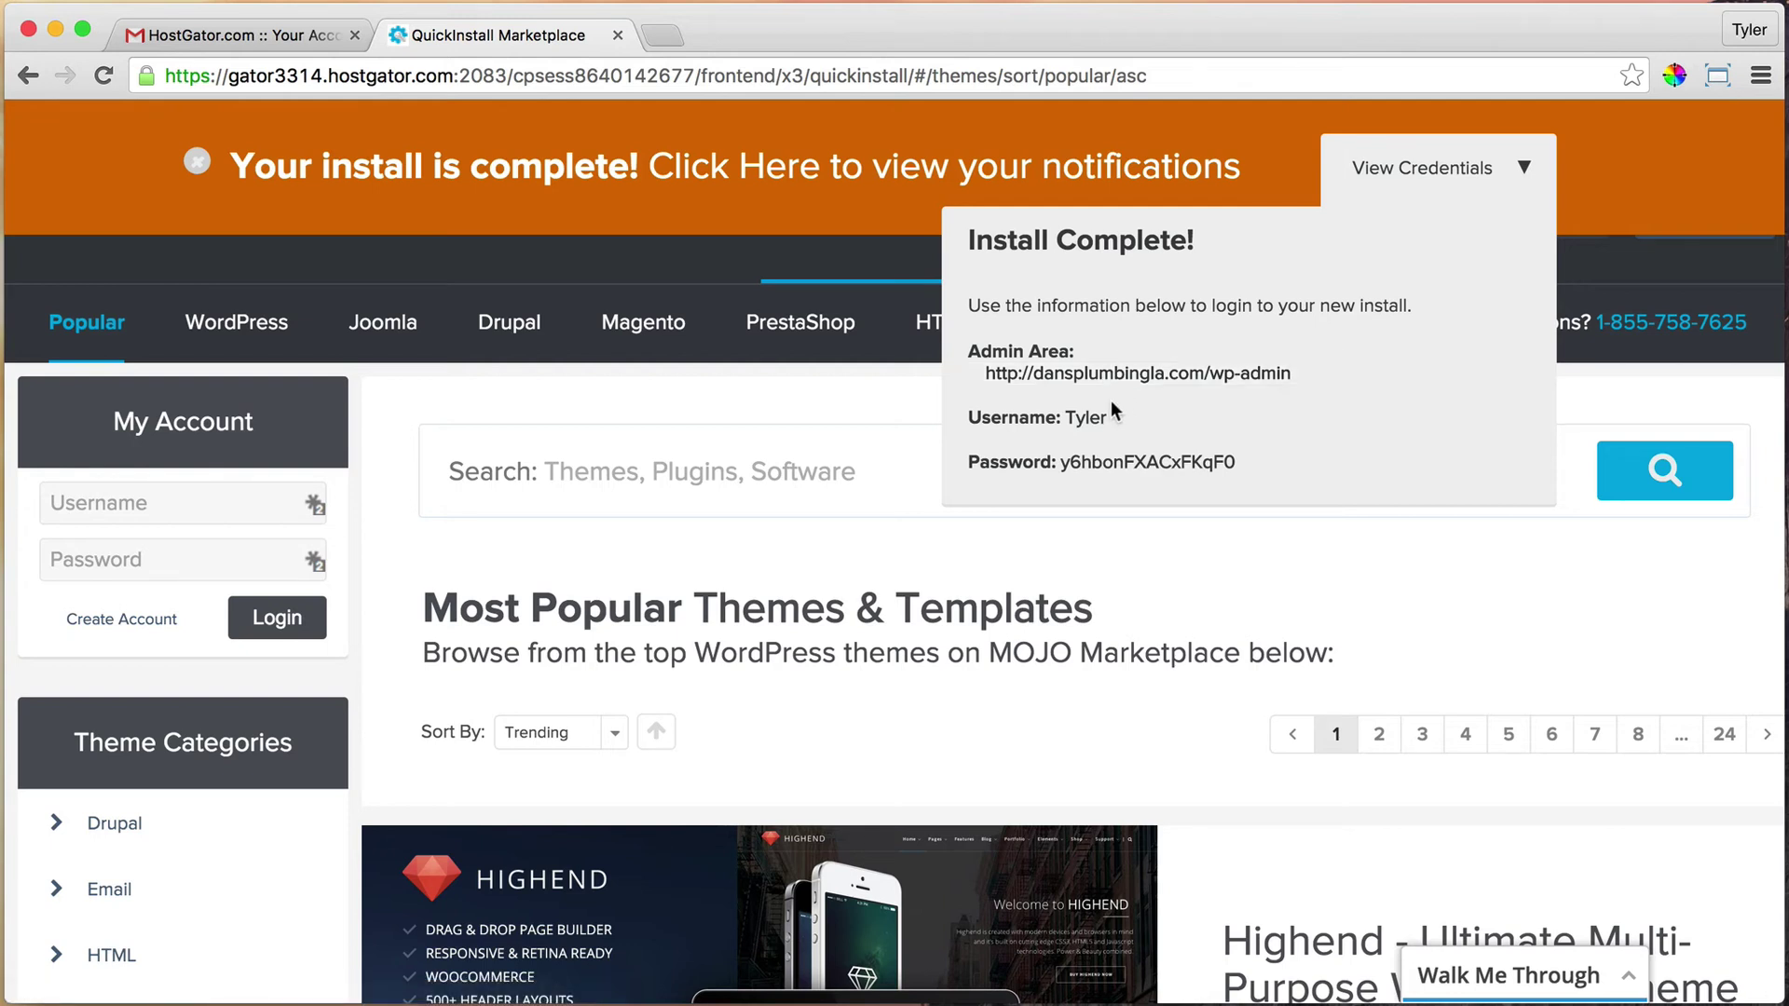
Load dansplumbingla.com in a new tab and glance over its front page
left_click(668, 30)
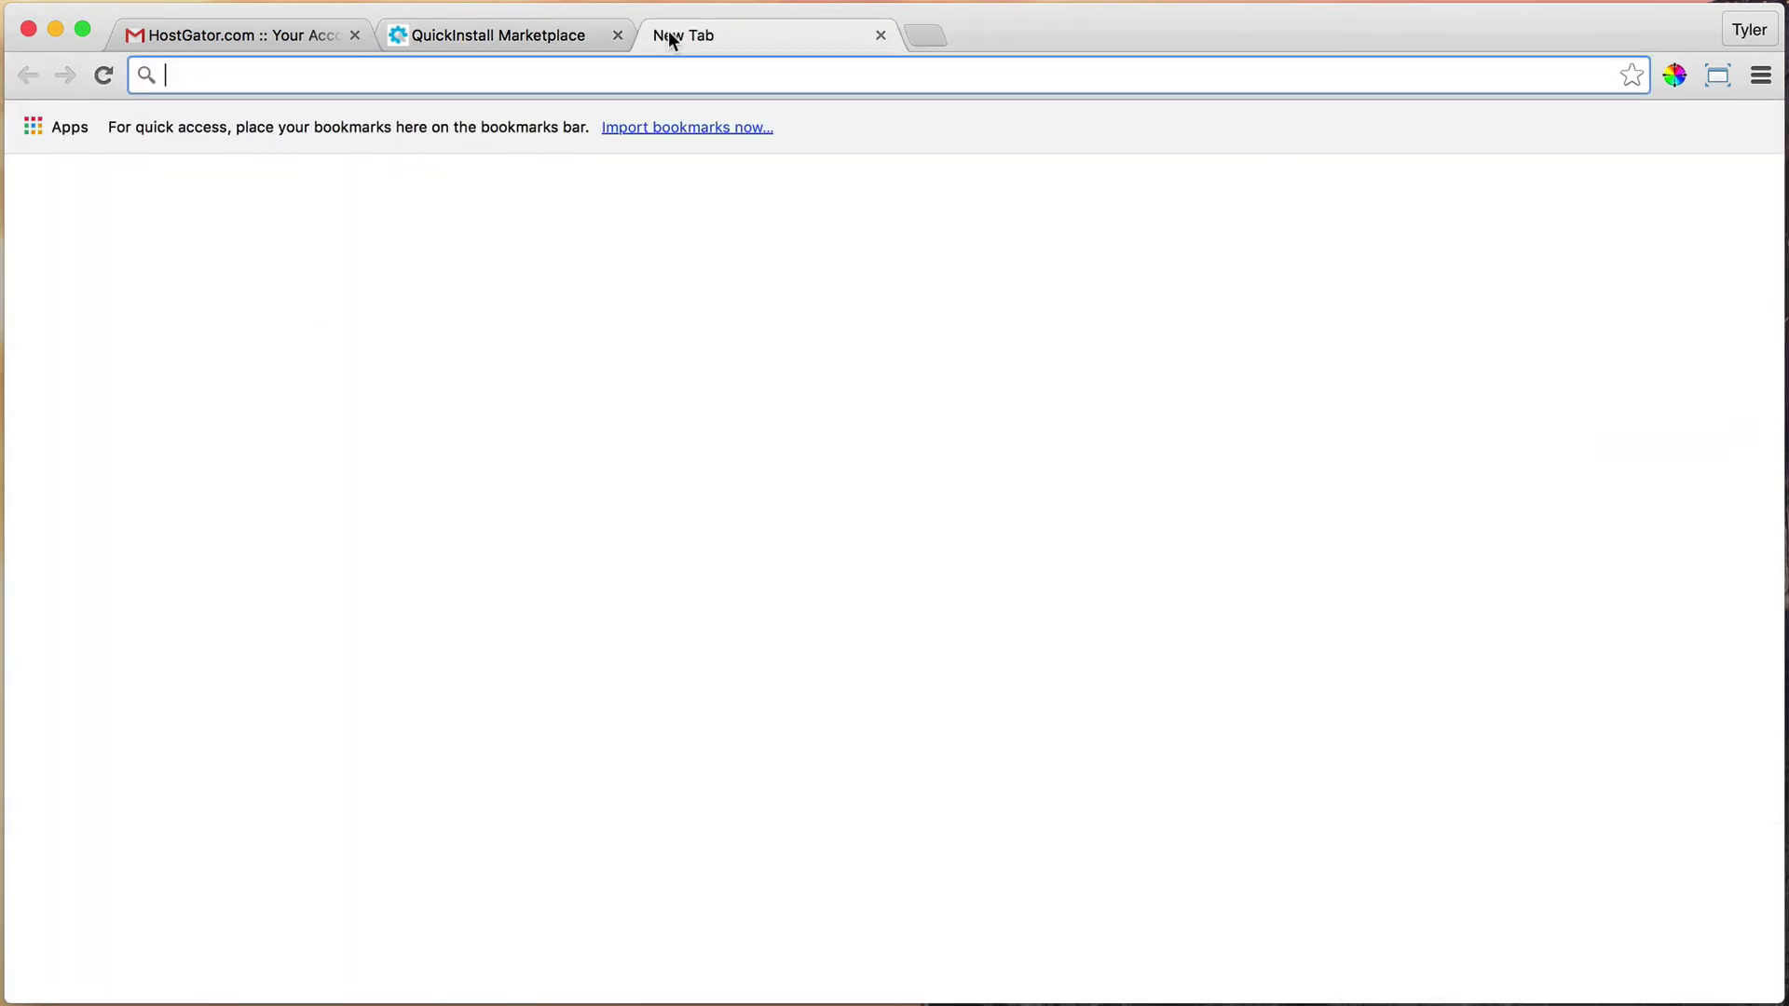
type("d")
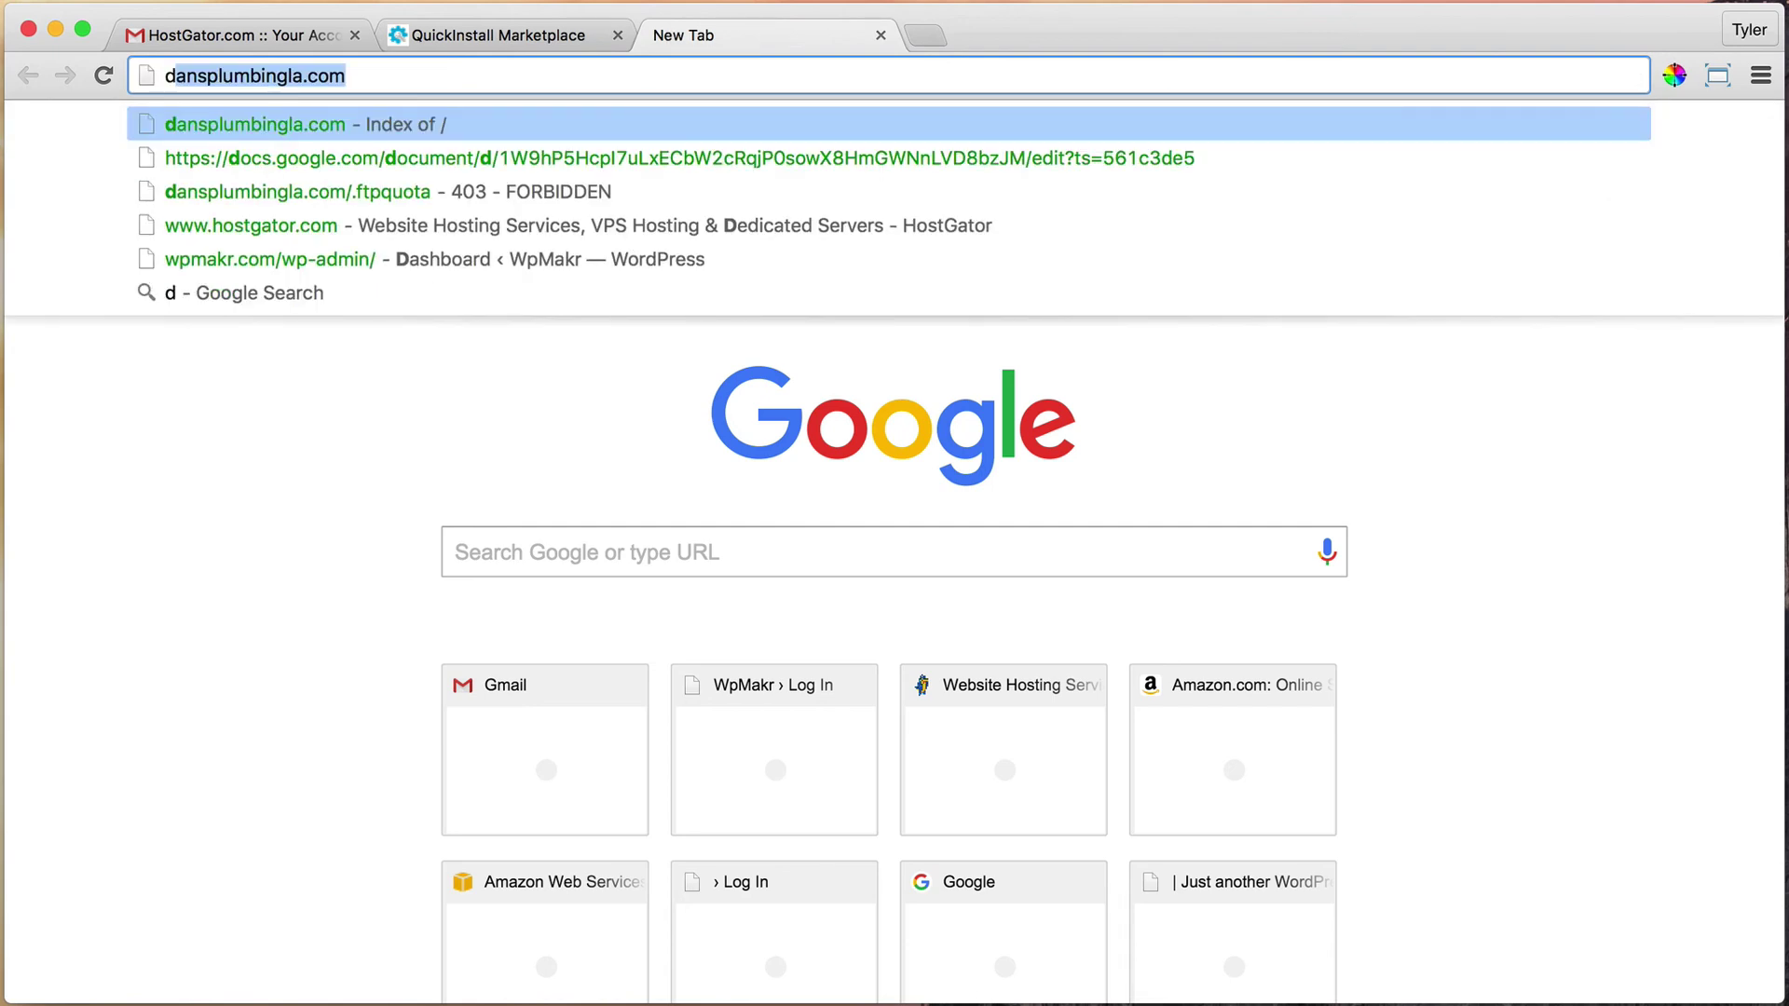
key("Return")
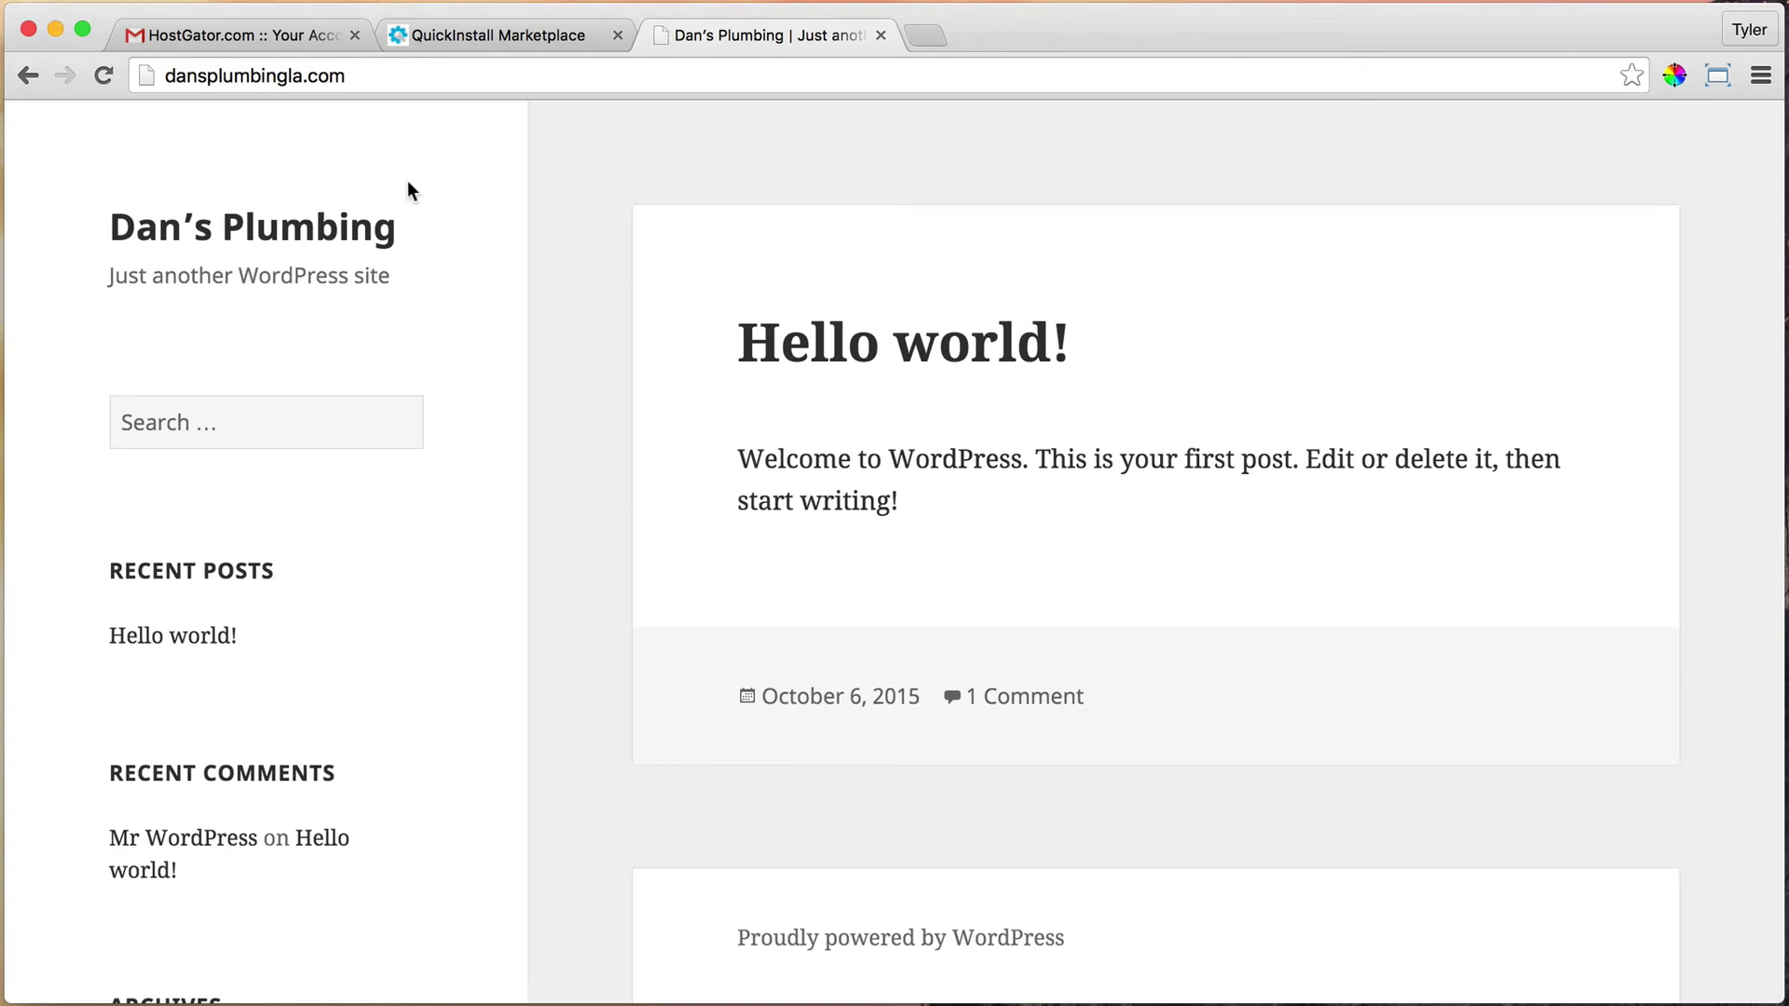
scroll(1048, 433, "down", 8)
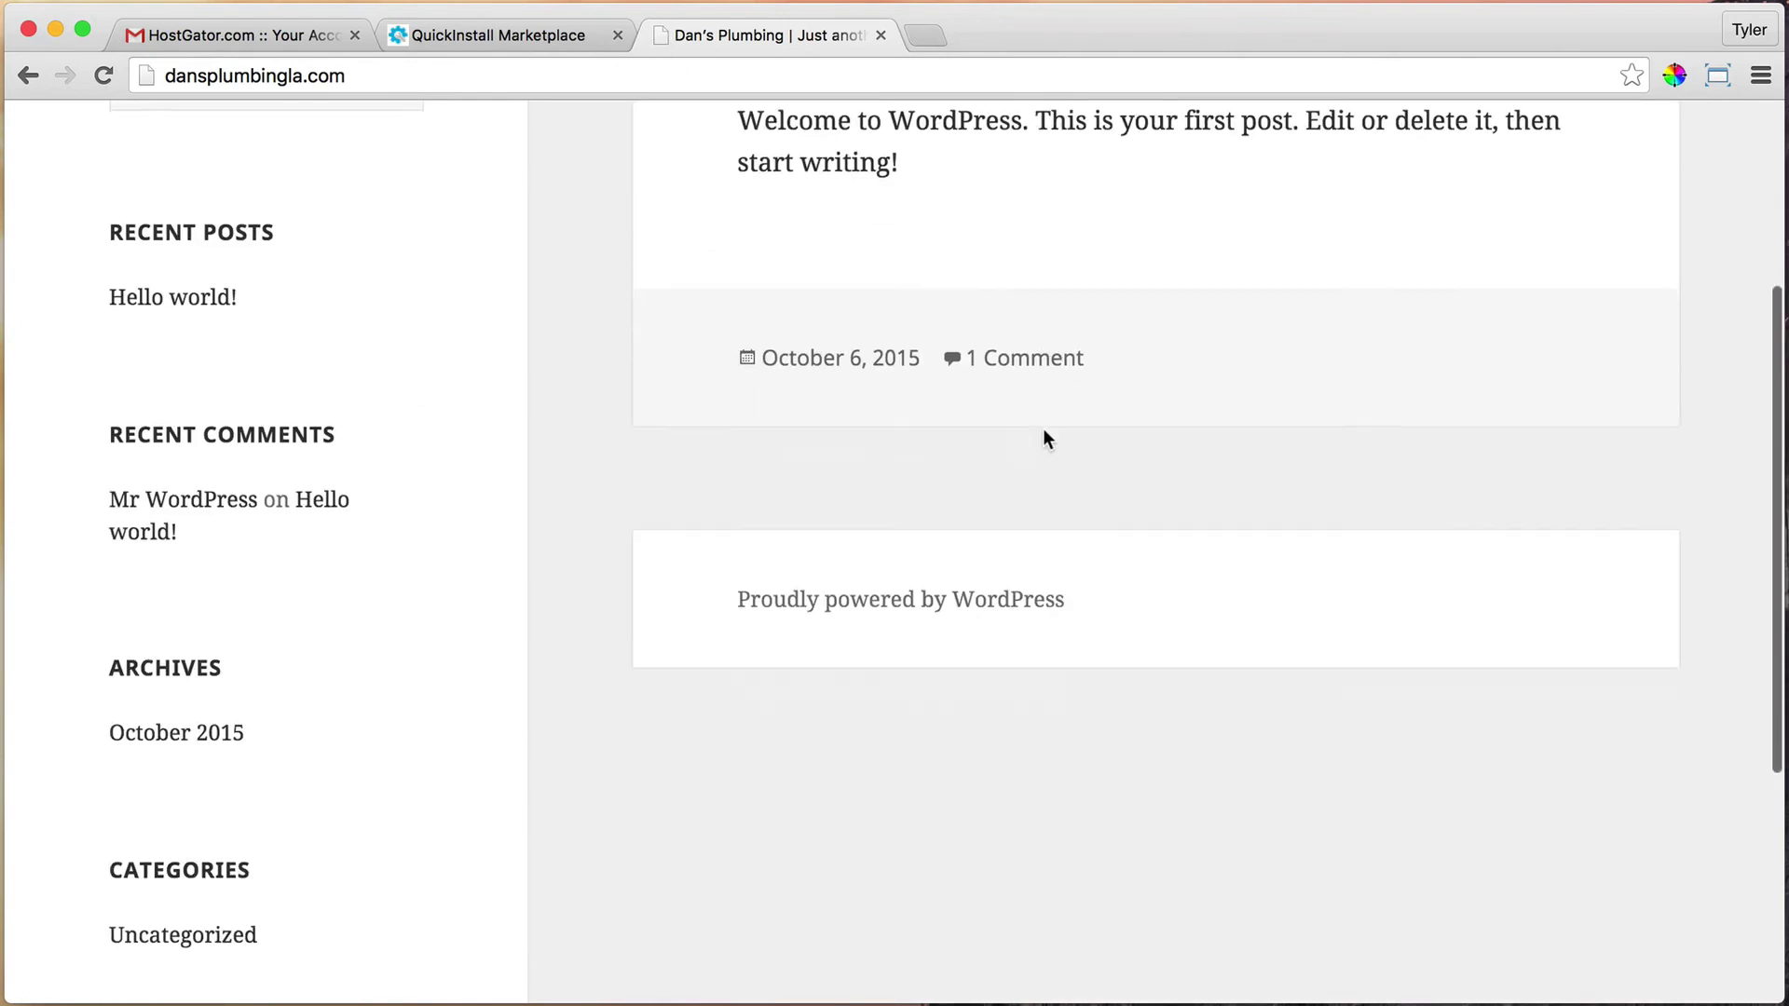
scroll(1043, 431, "up", 8)
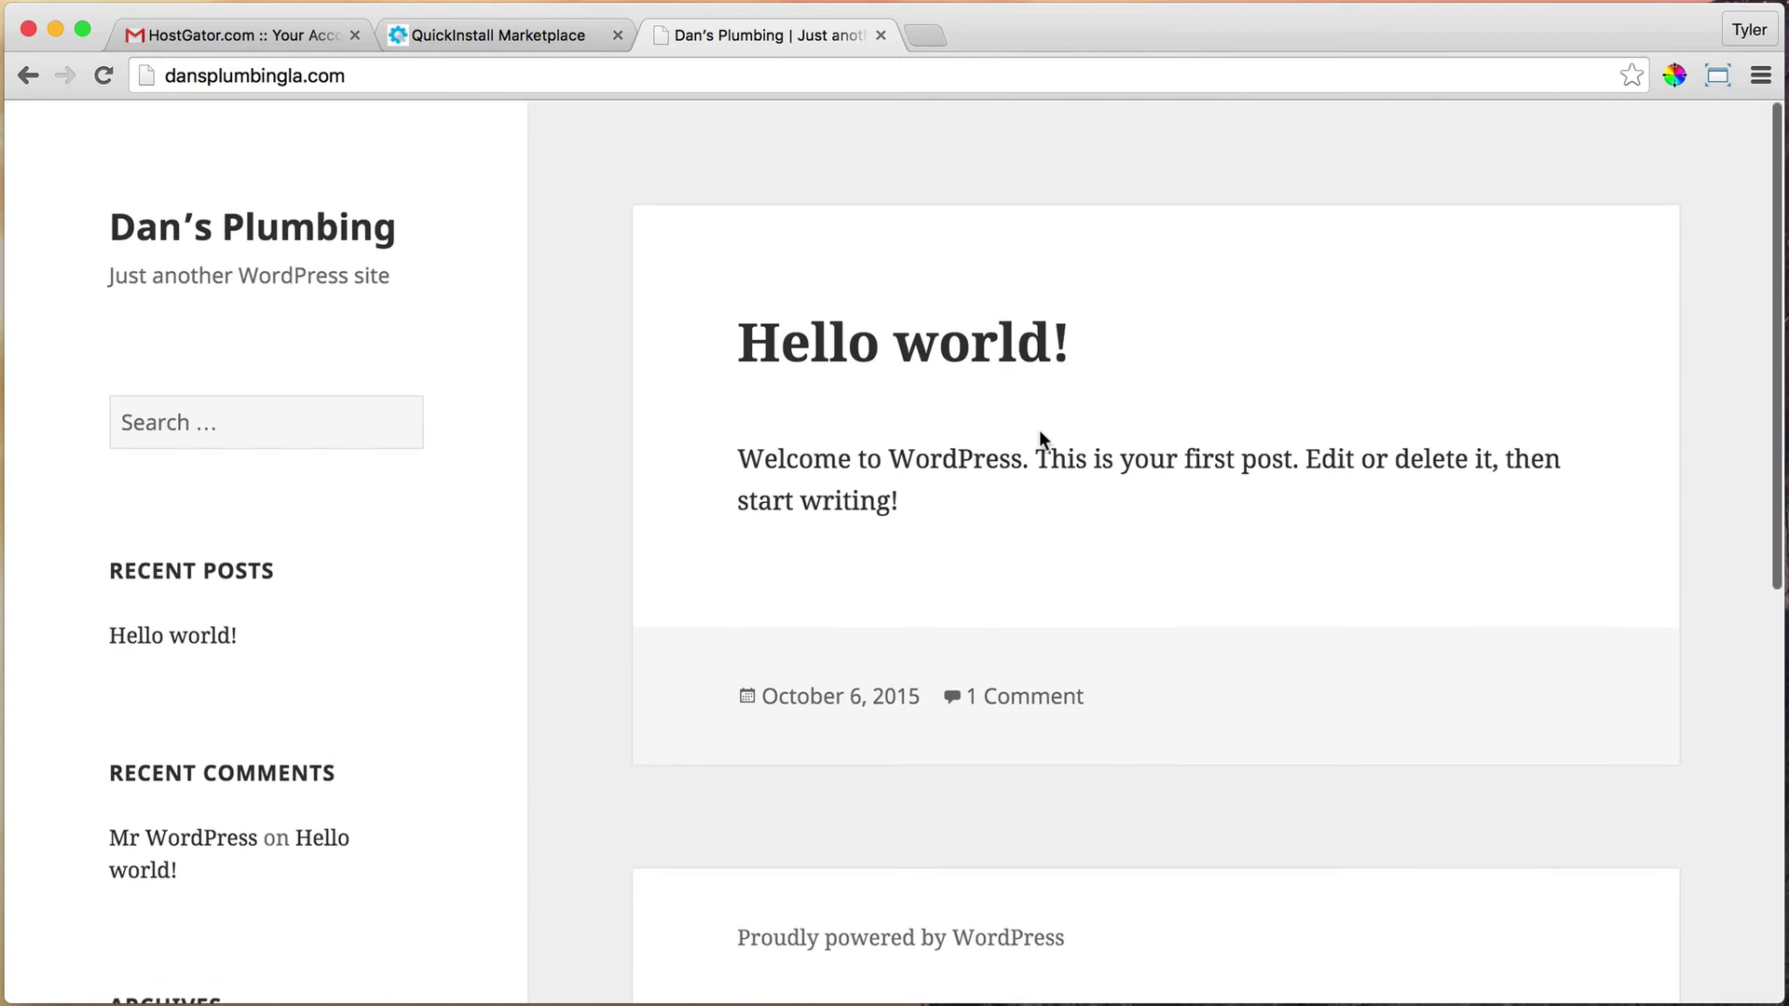
Recheck the install credentials, then scroll through the live Dan's Plumbing site and back up
left_click(500, 35)
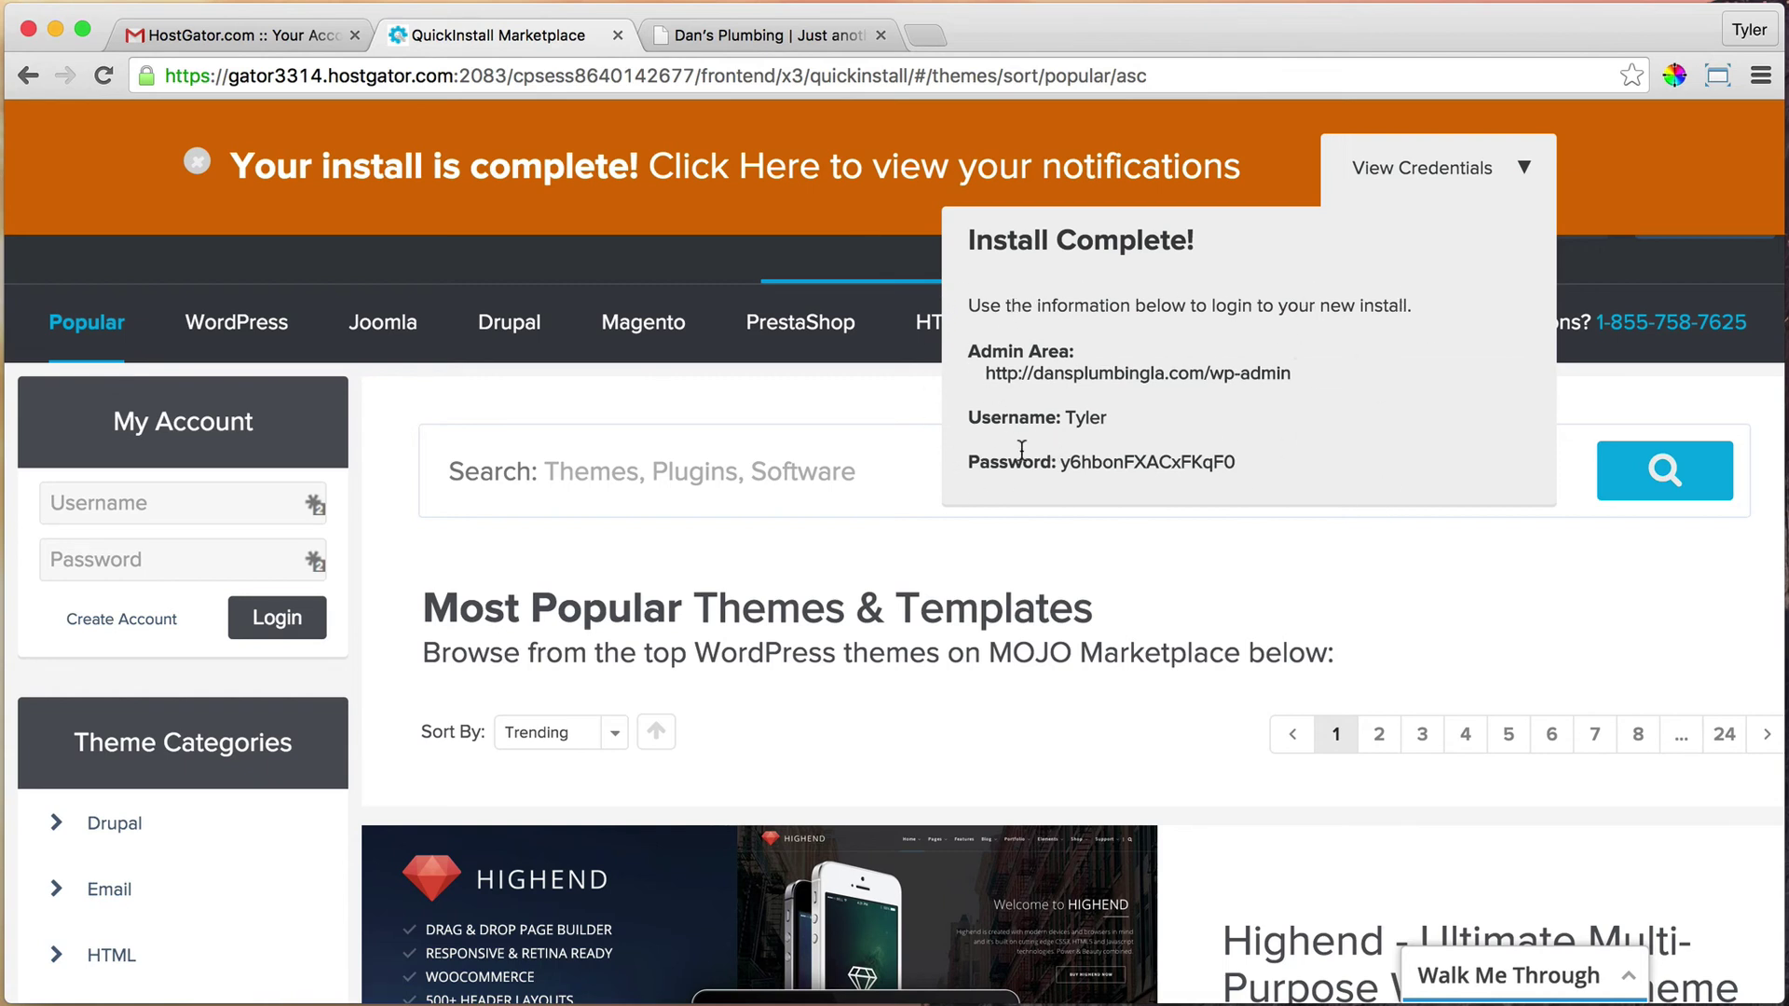
left_click(770, 37)
scroll(862, 414, "down", 5)
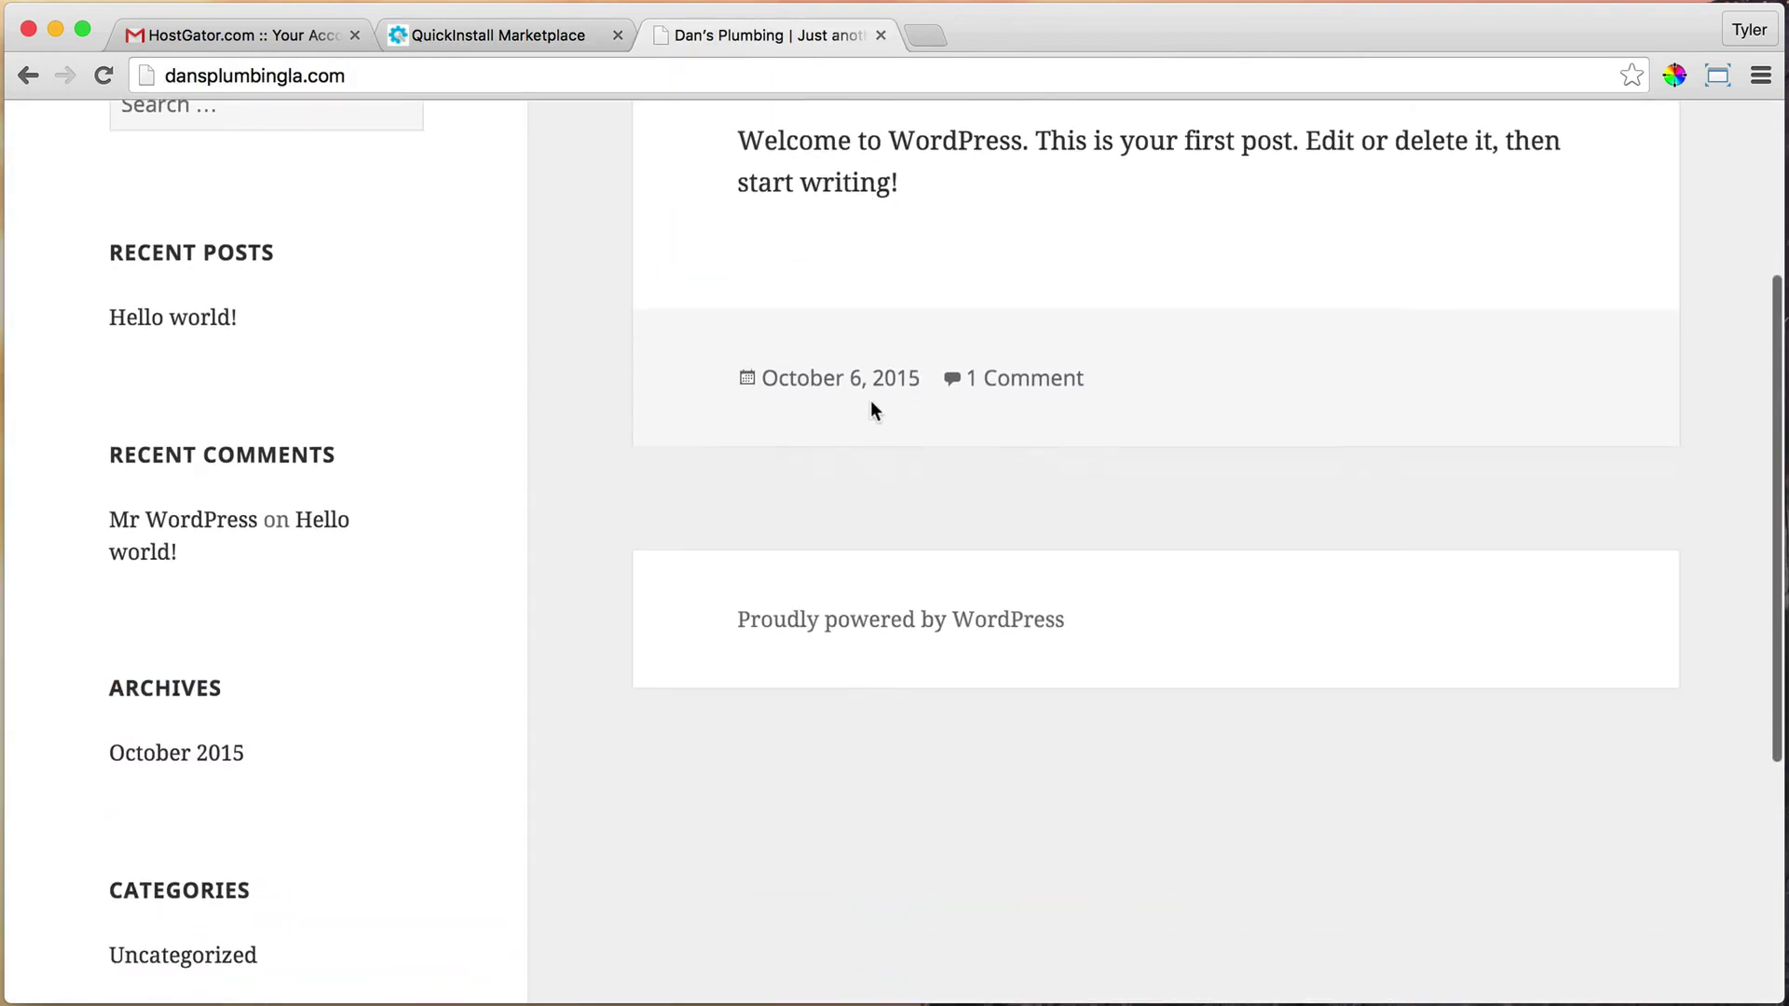
scroll(872, 400, "down", 3)
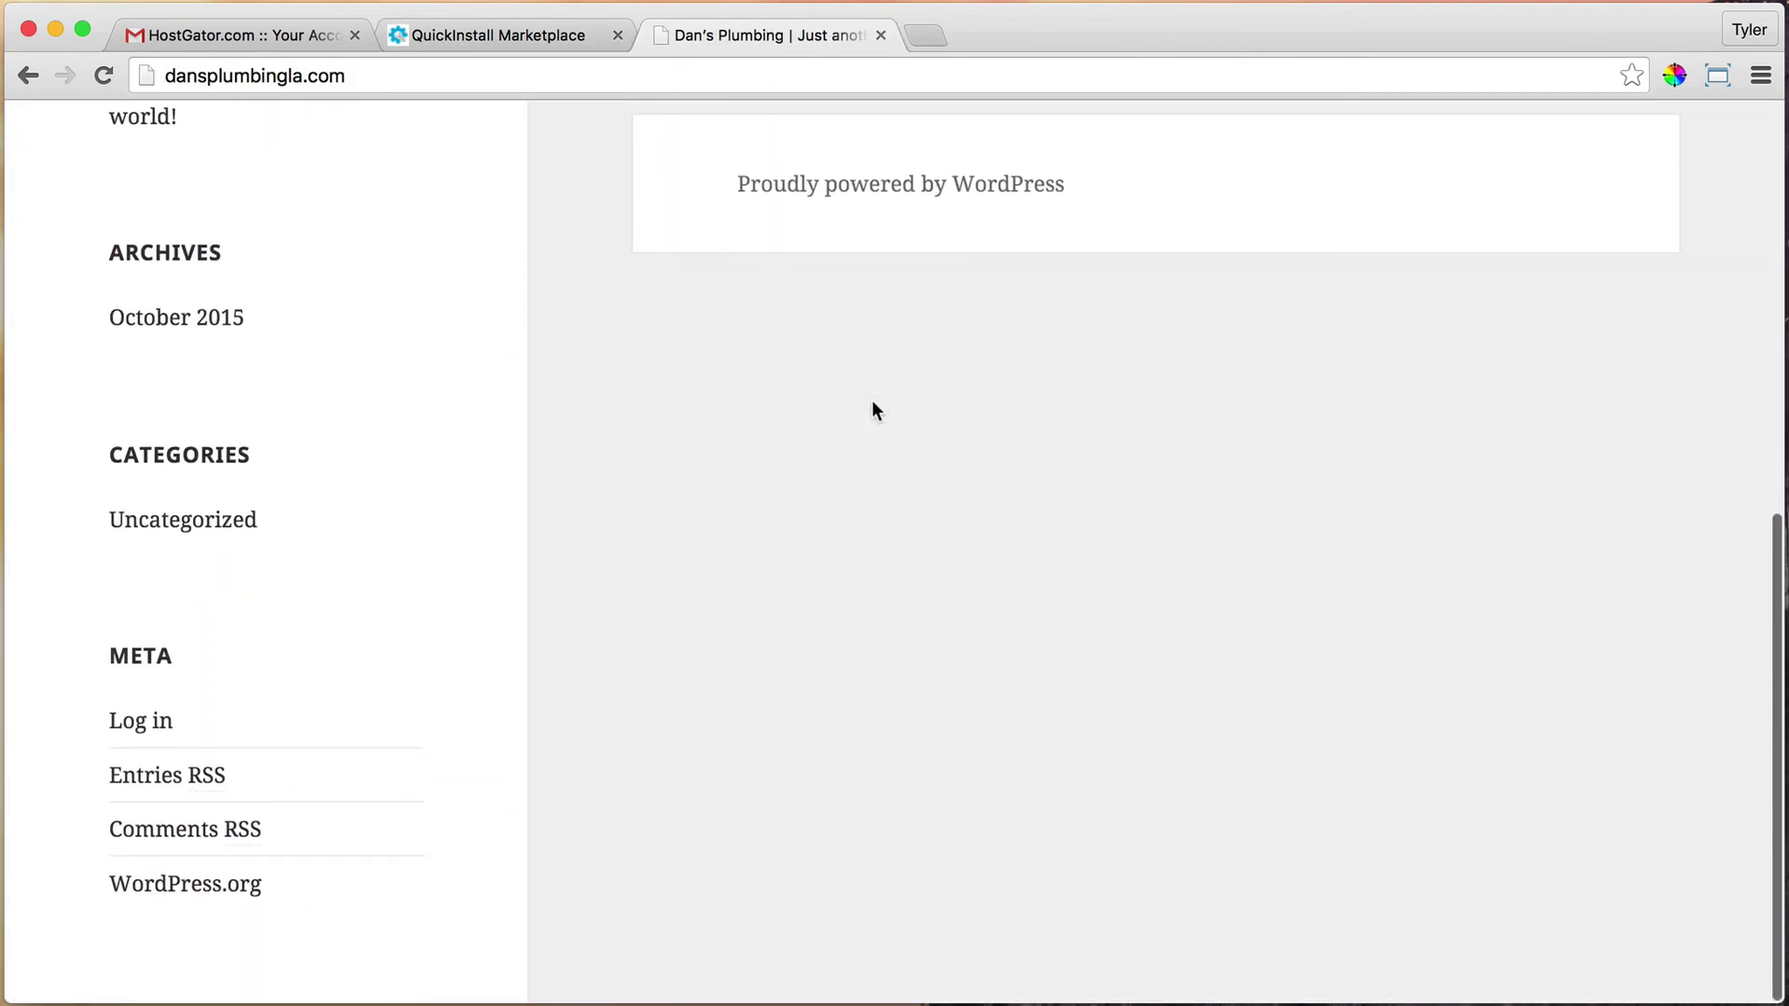
scroll(872, 401, "up", 6)
scroll(872, 400, "up", 3)
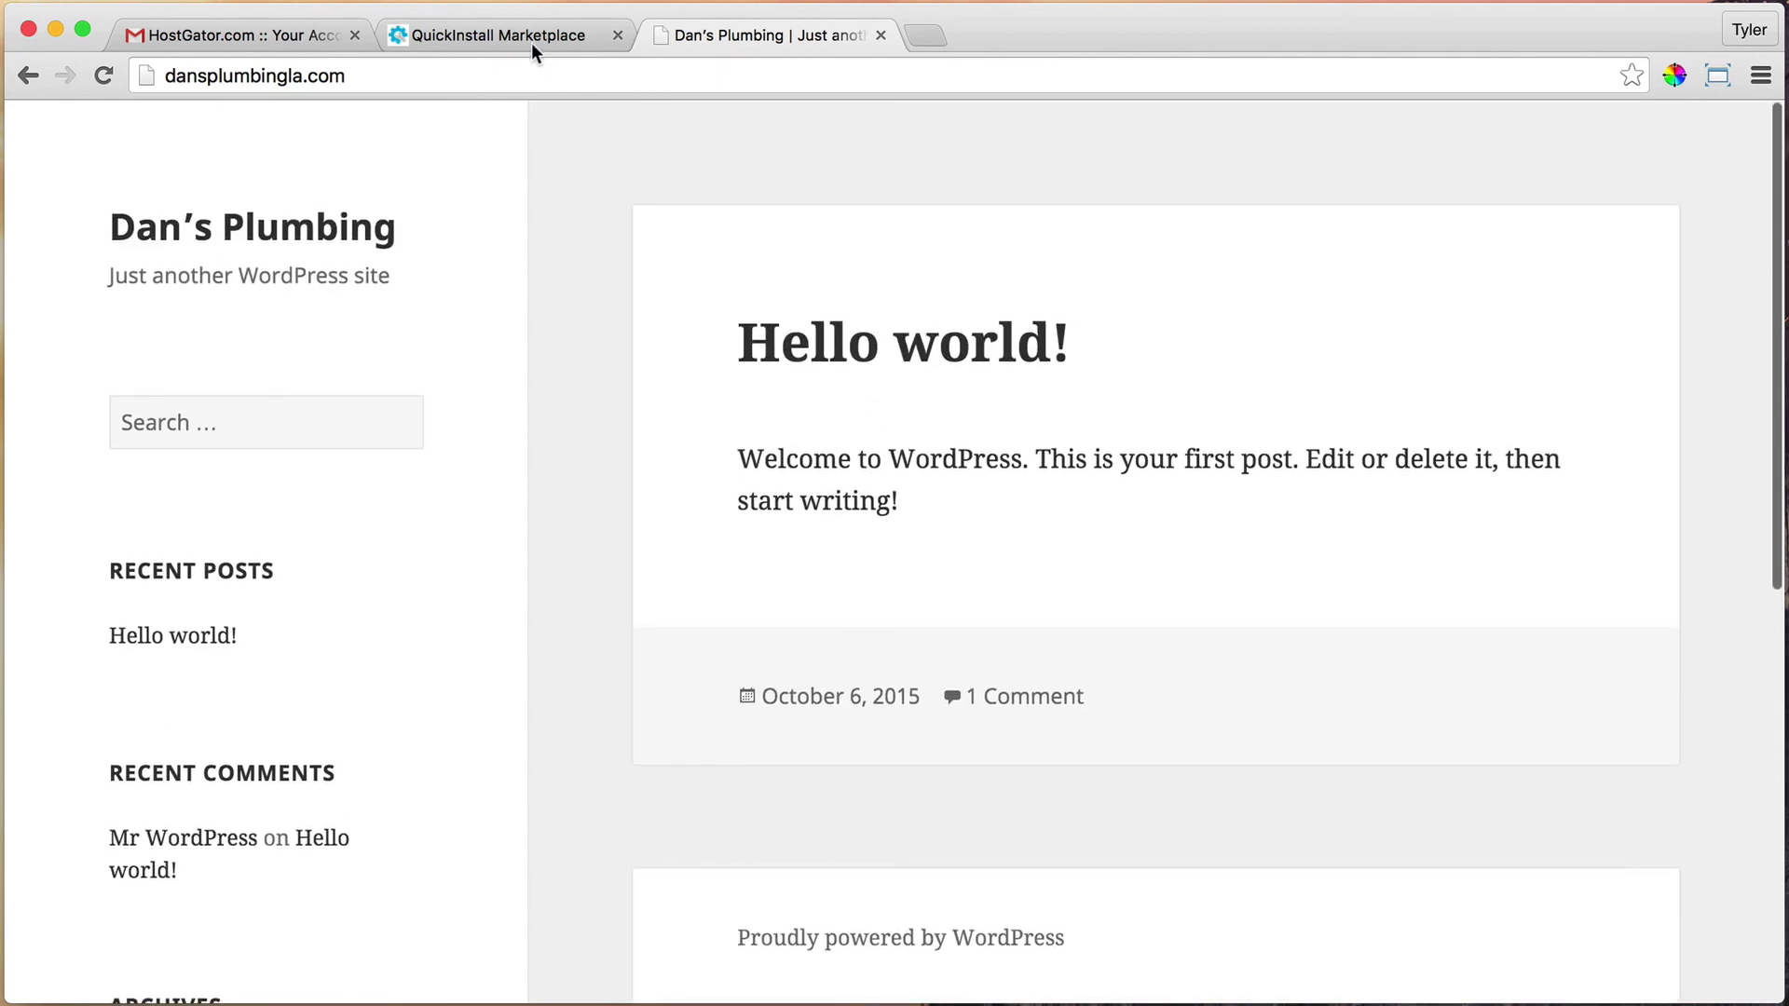
Append /wp-admin to the dansplumbingla.com address to load the admin login page
left_click(457, 73)
left_click(399, 76)
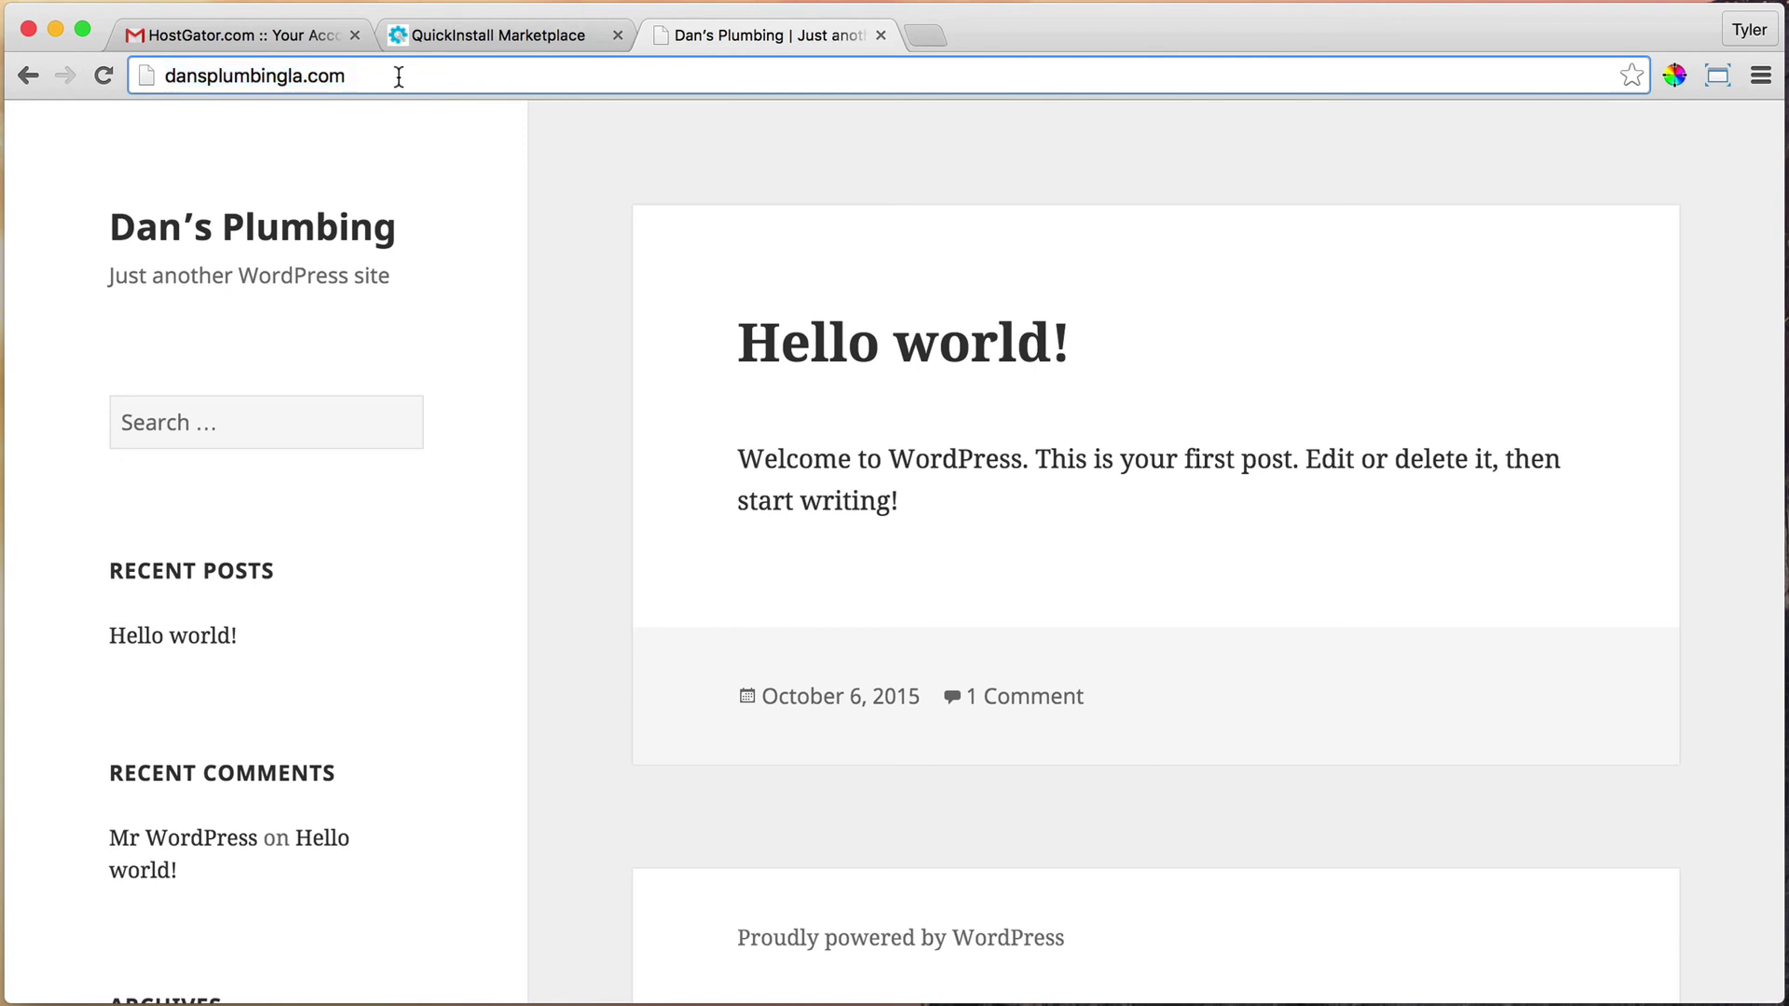
type("/wp")
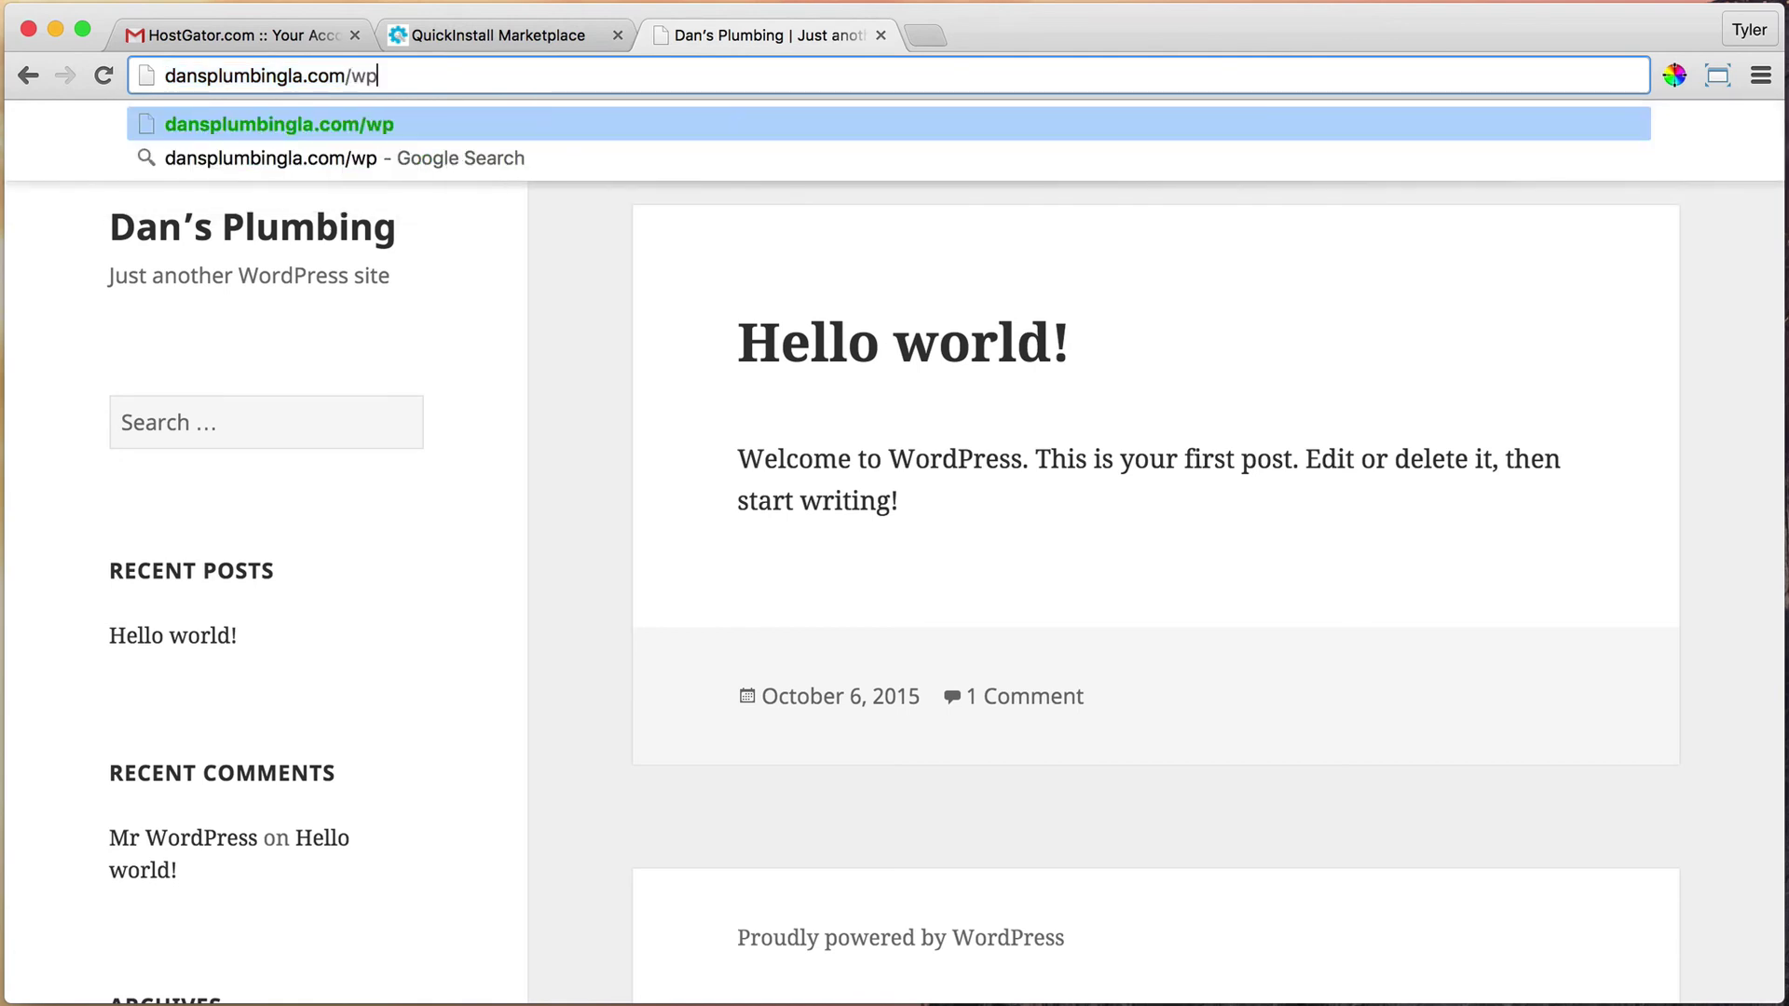
type("-ad")
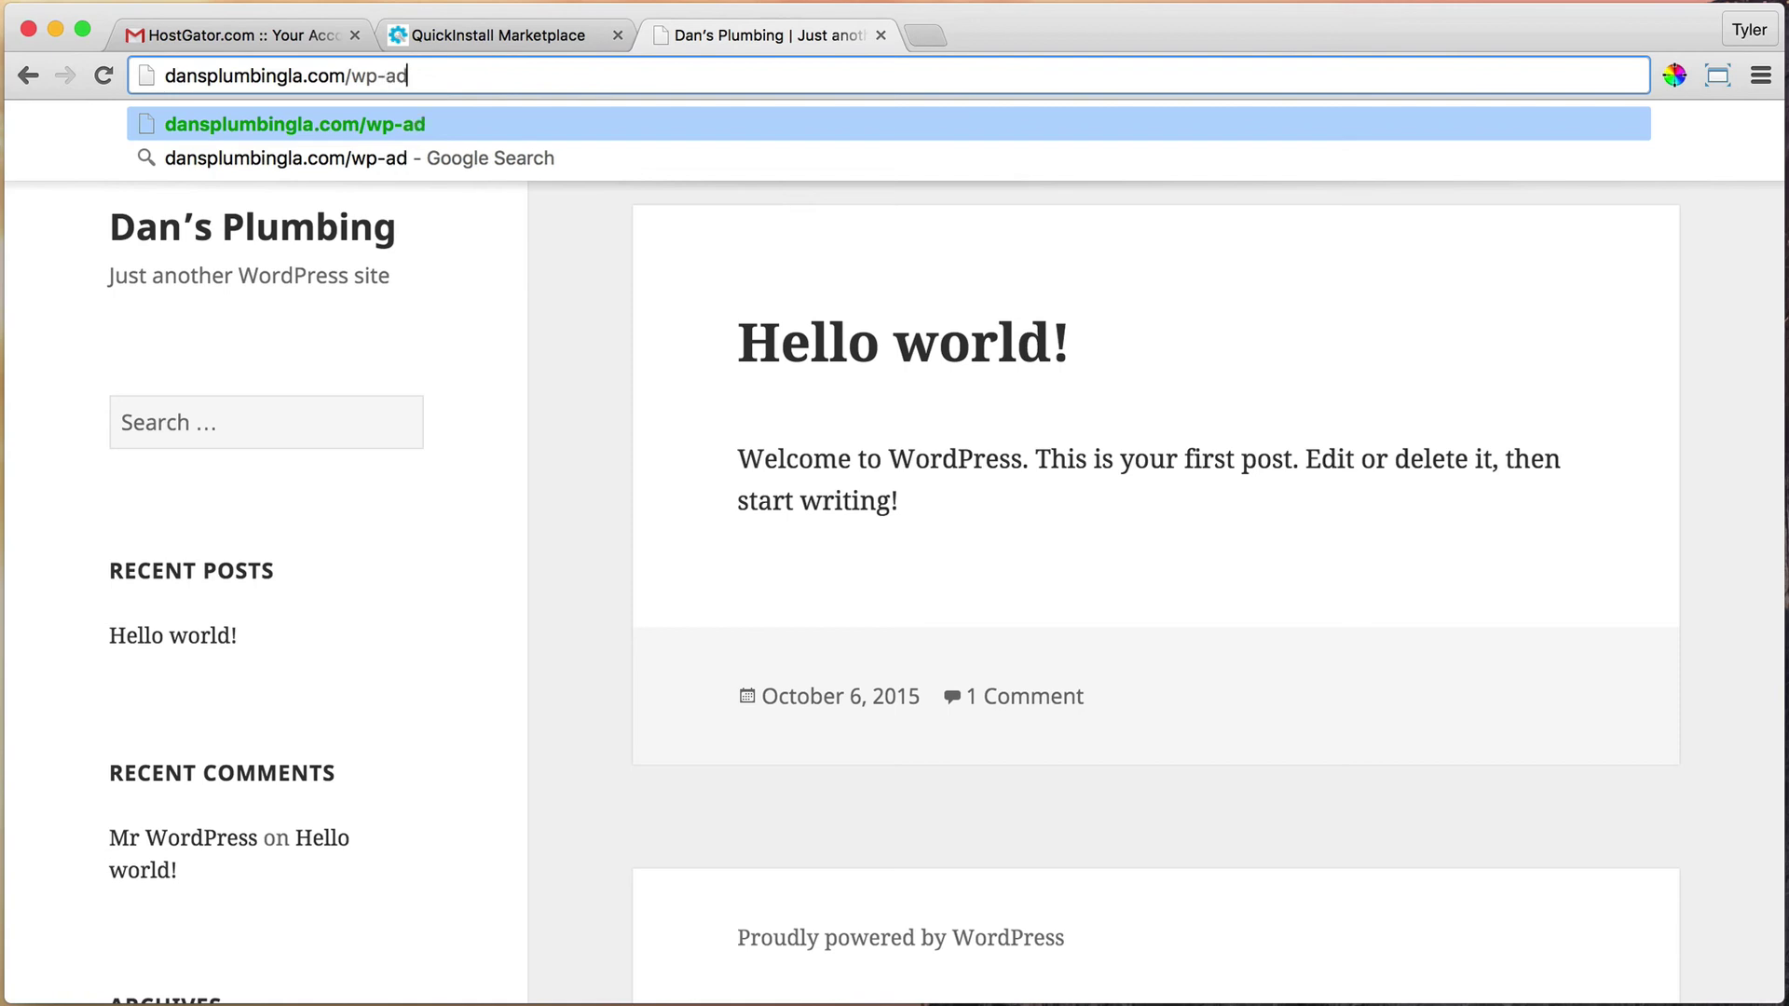
type("min")
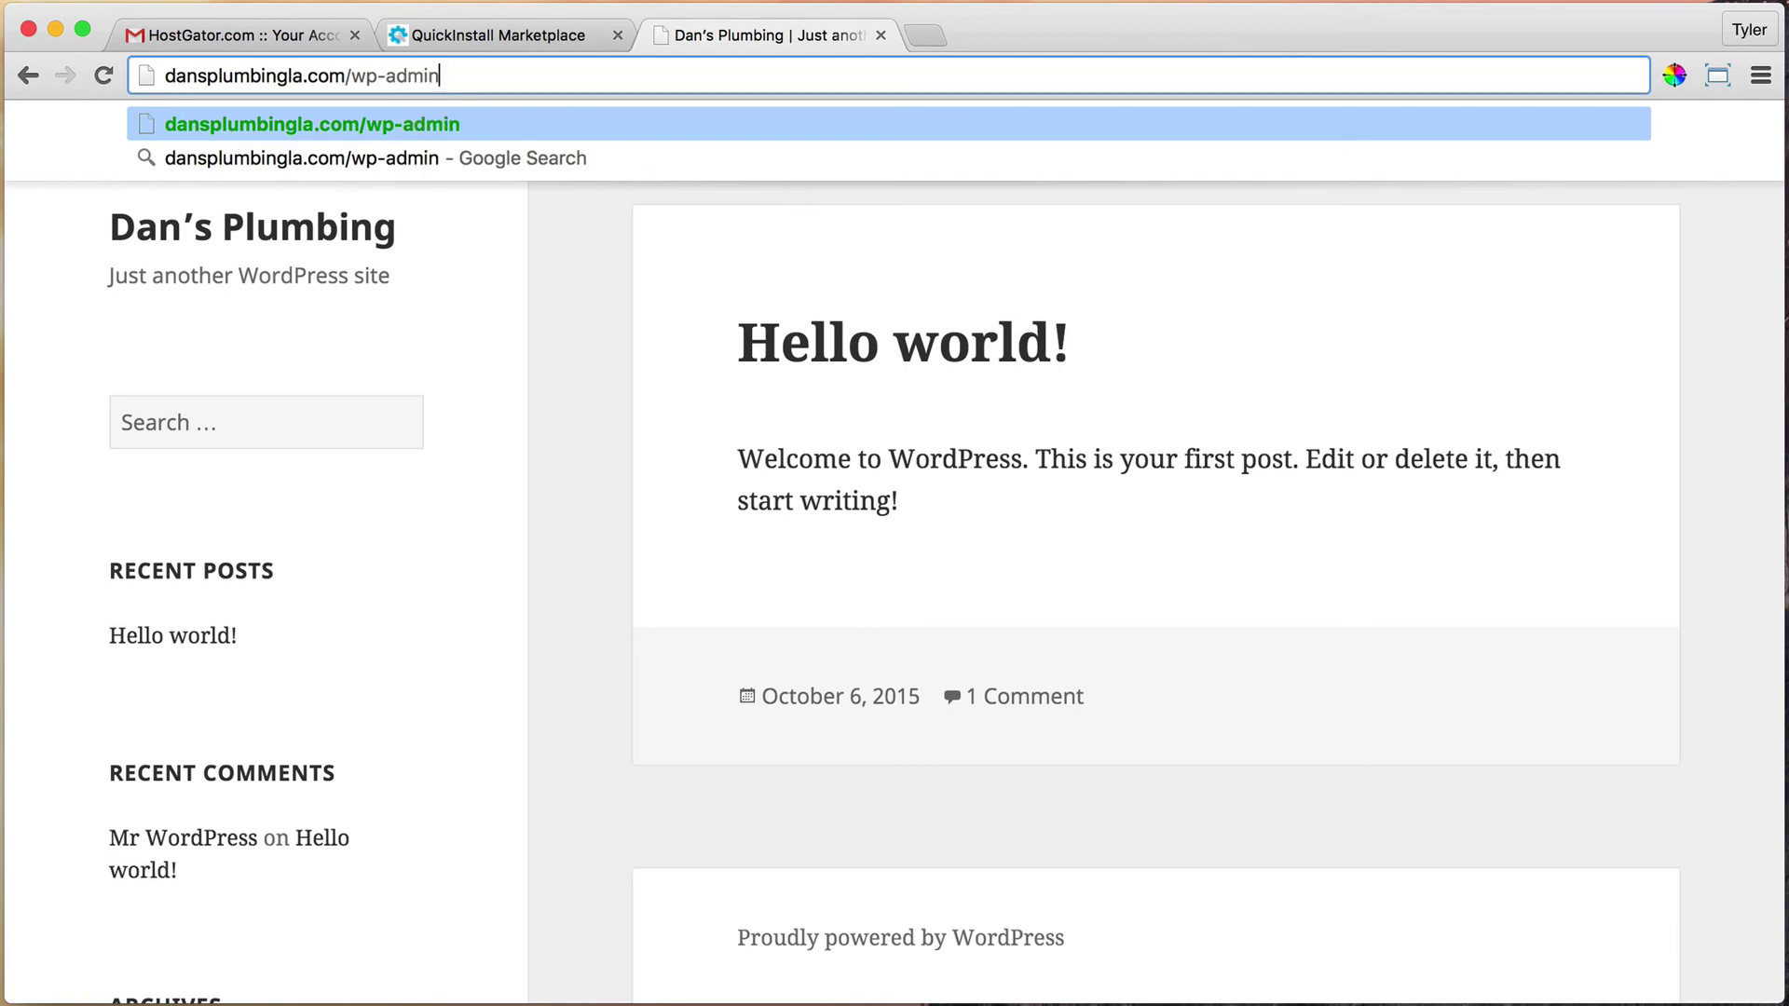
key("Return")
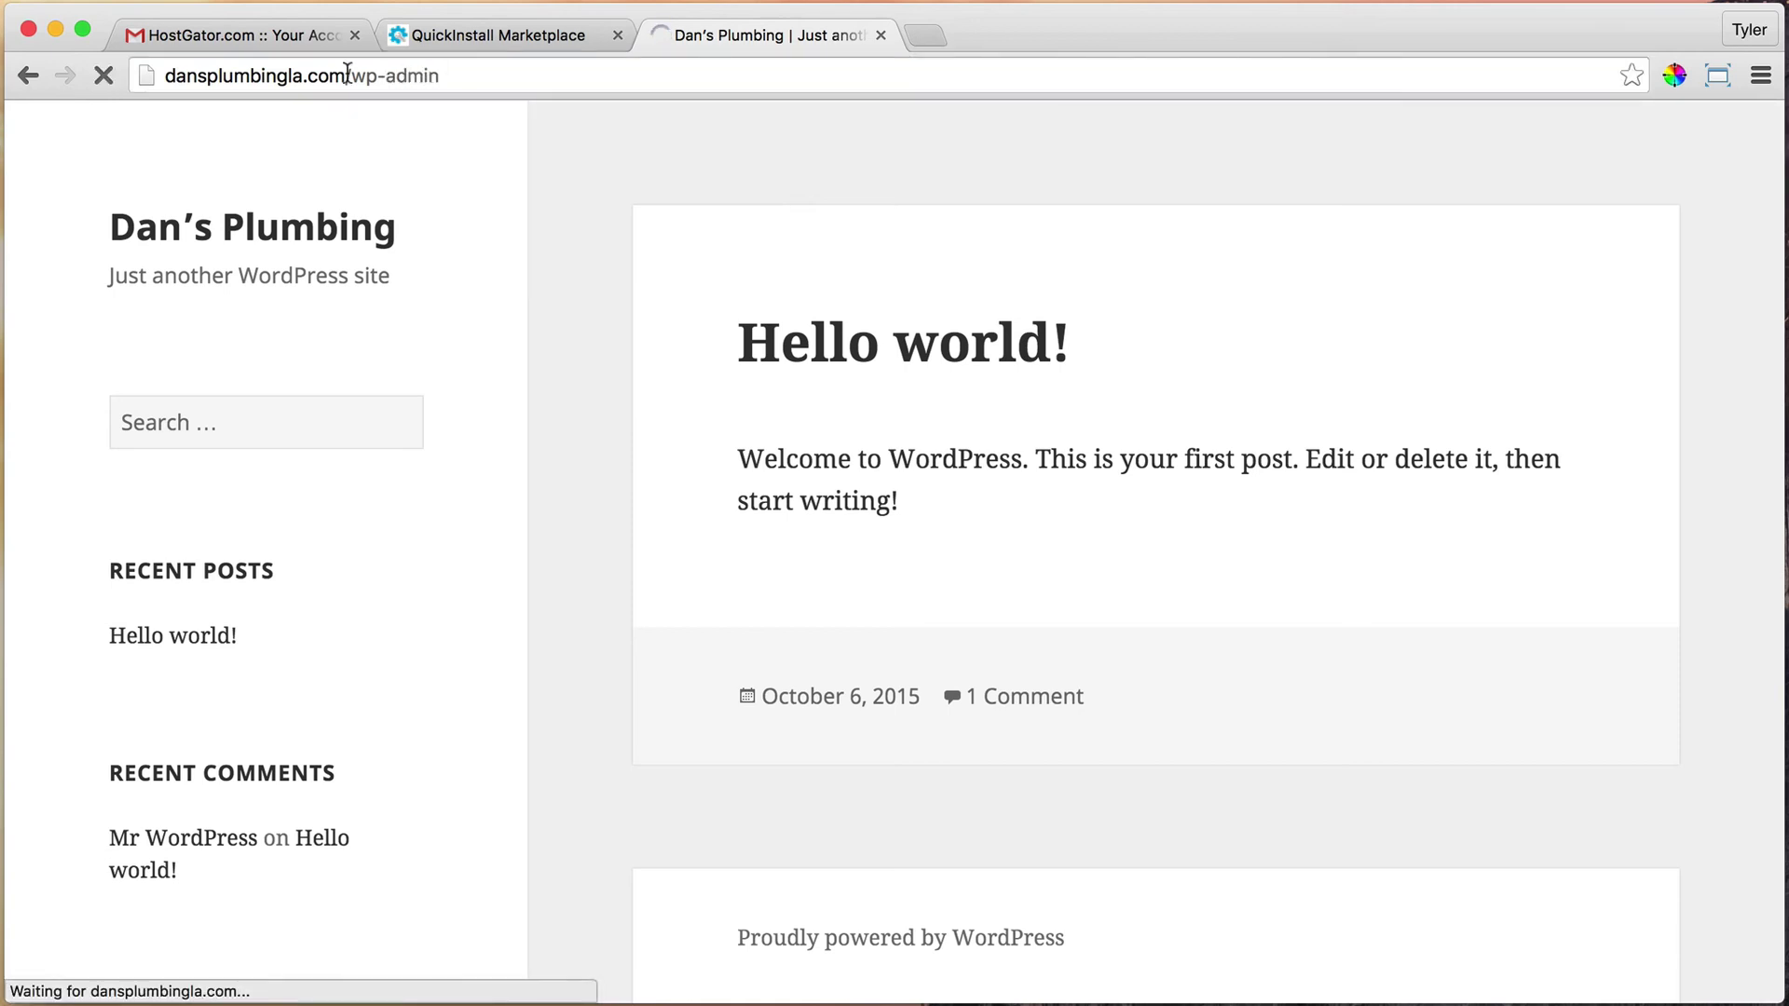
Compare the WordPress login page against the QuickInstall credentials tab
left_click(495, 34)
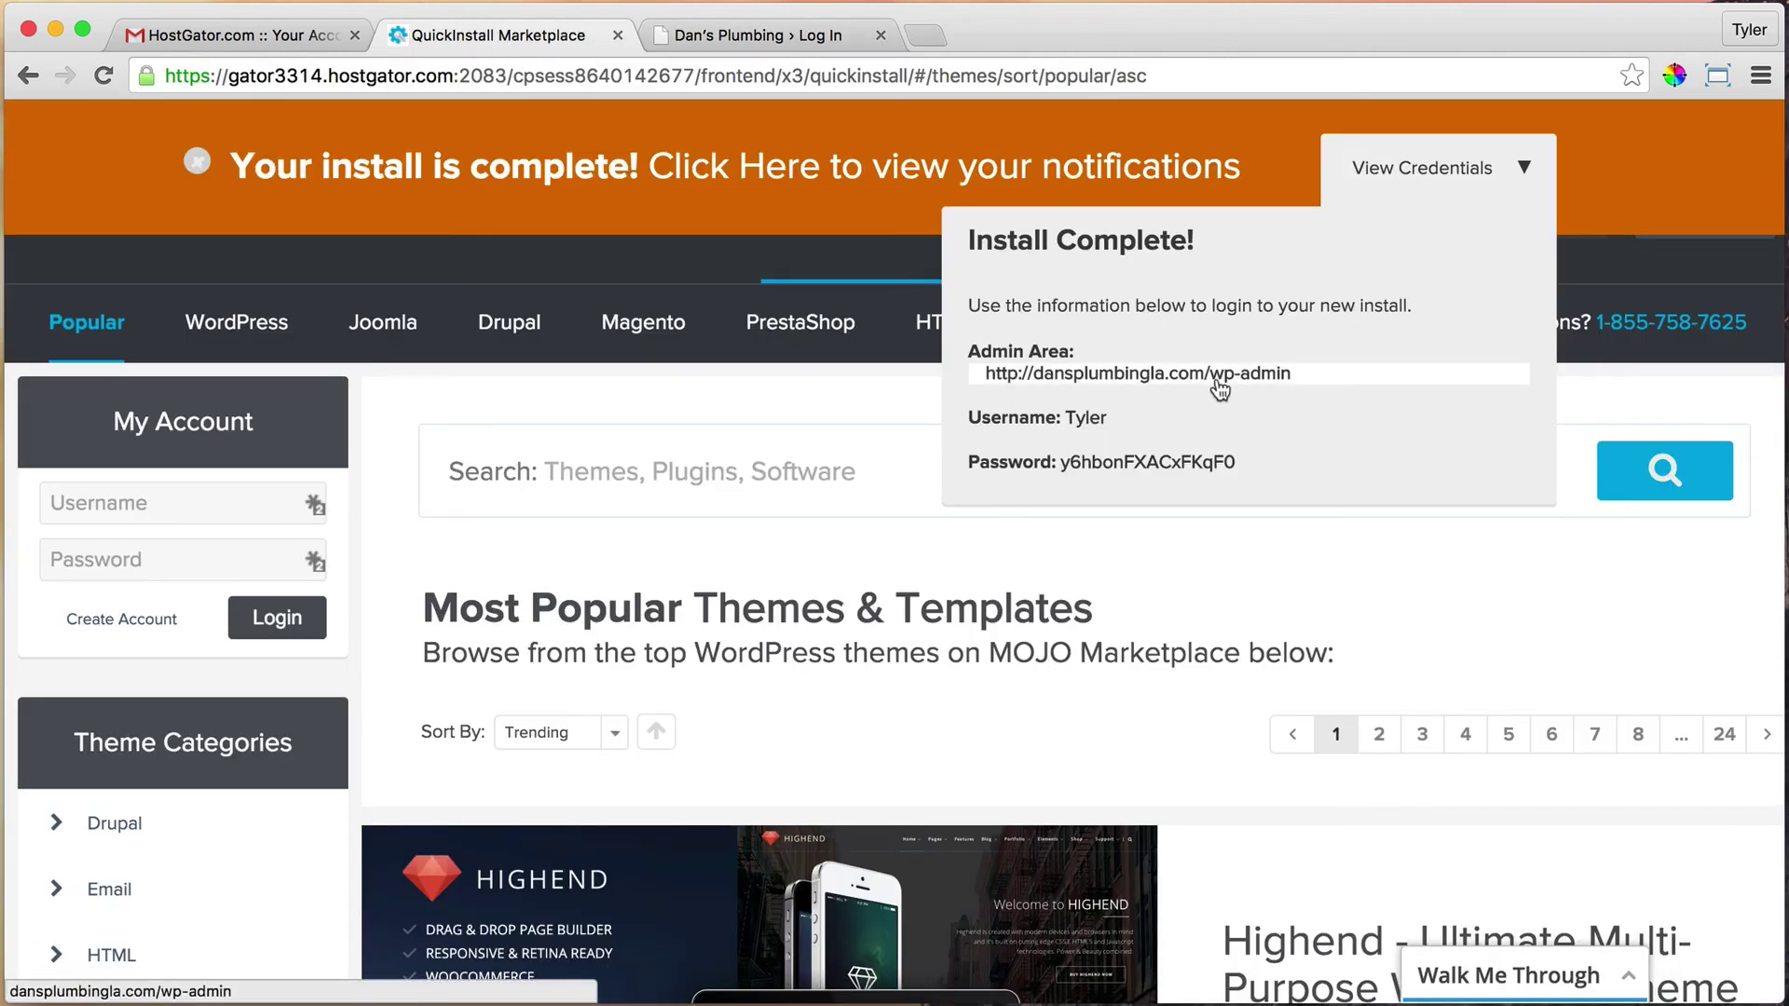
left_click(793, 37)
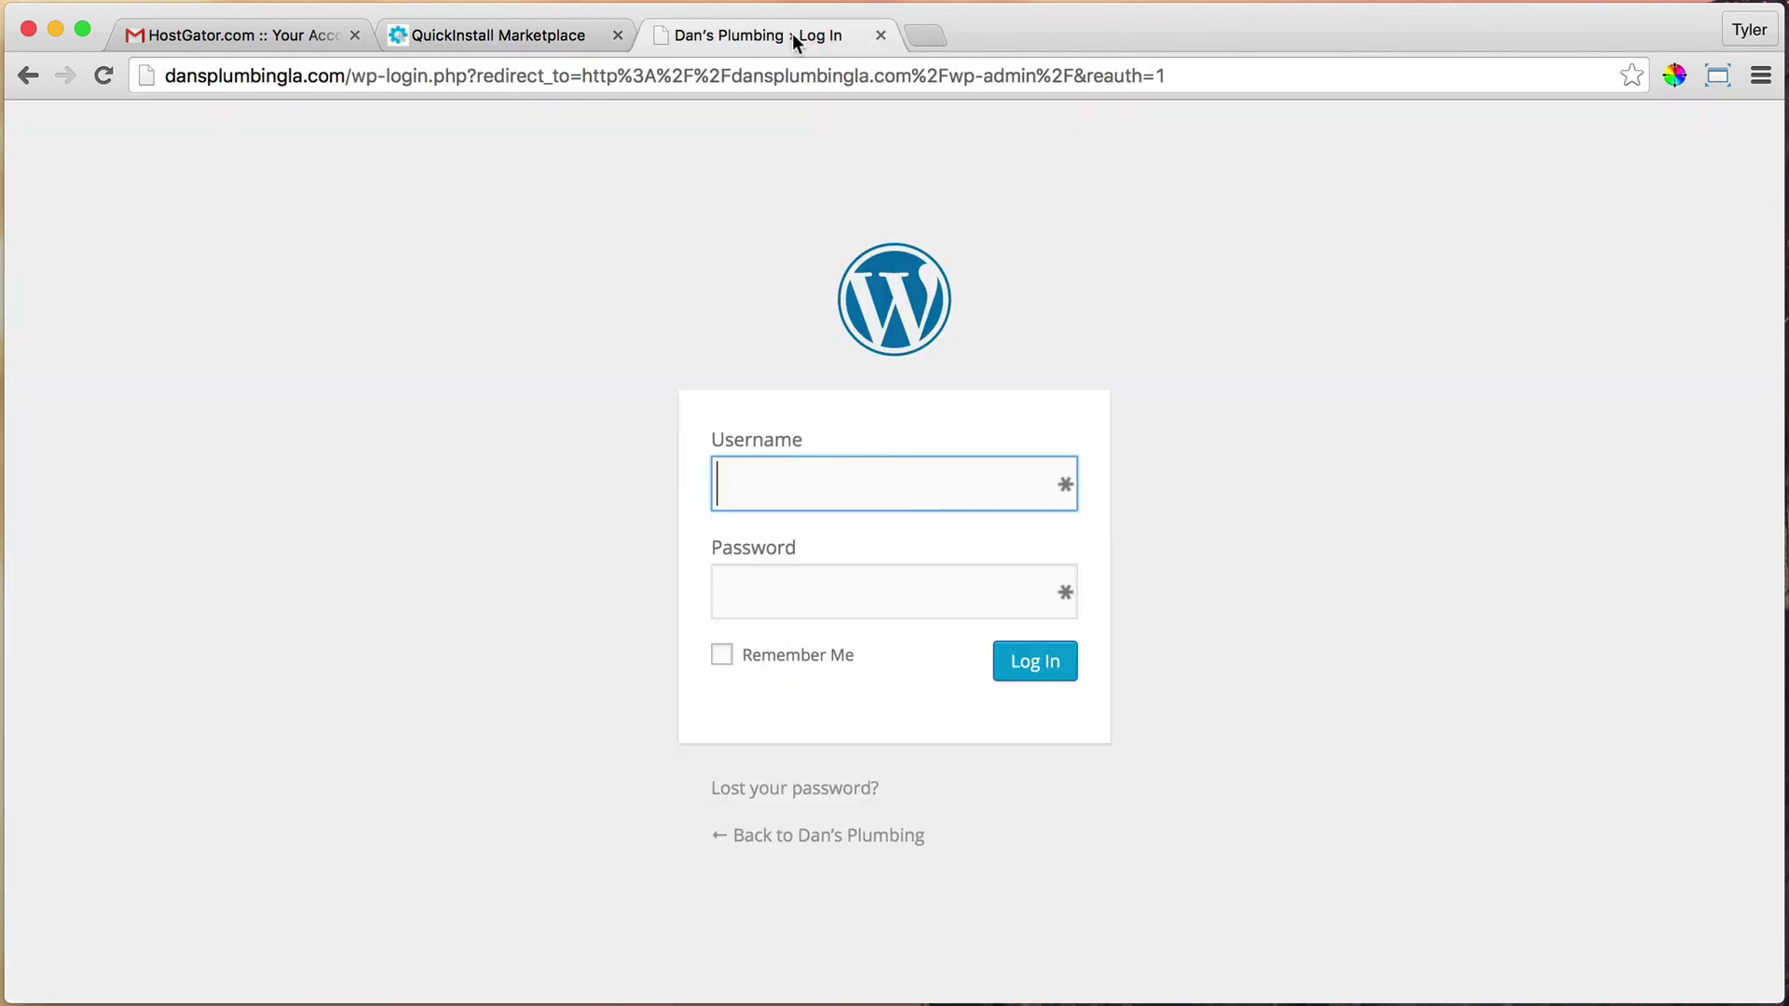
left_click(491, 34)
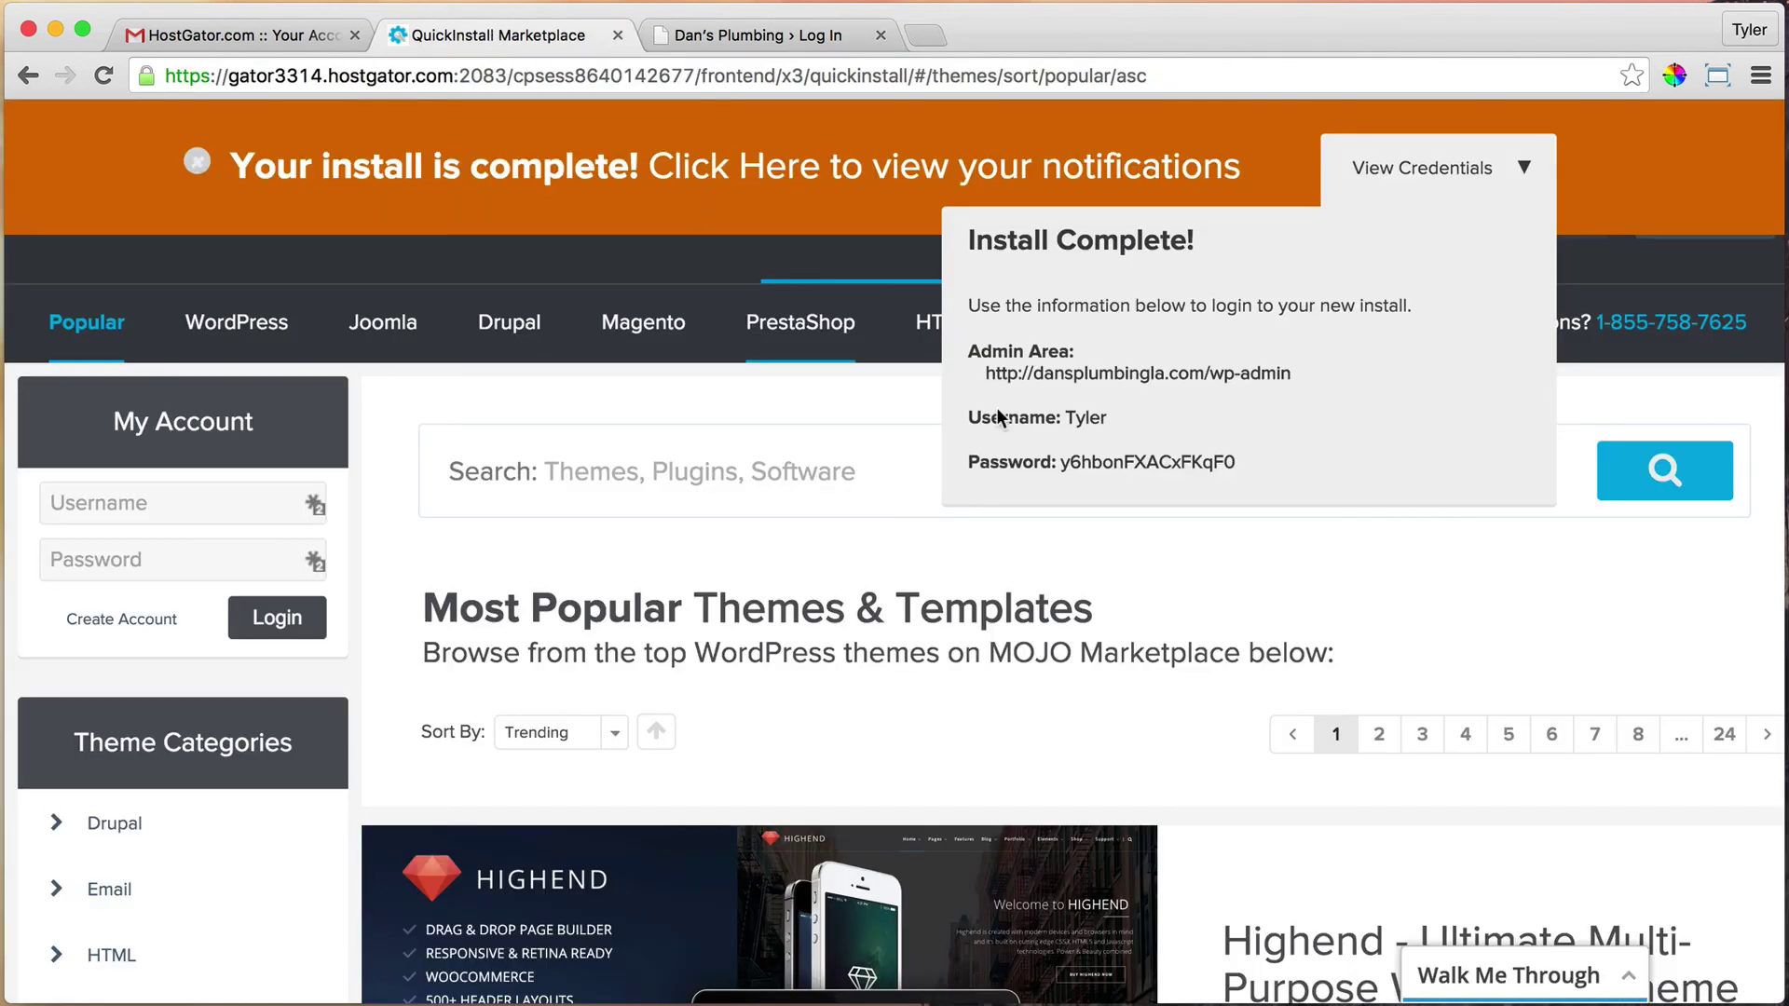
left_click(809, 35)
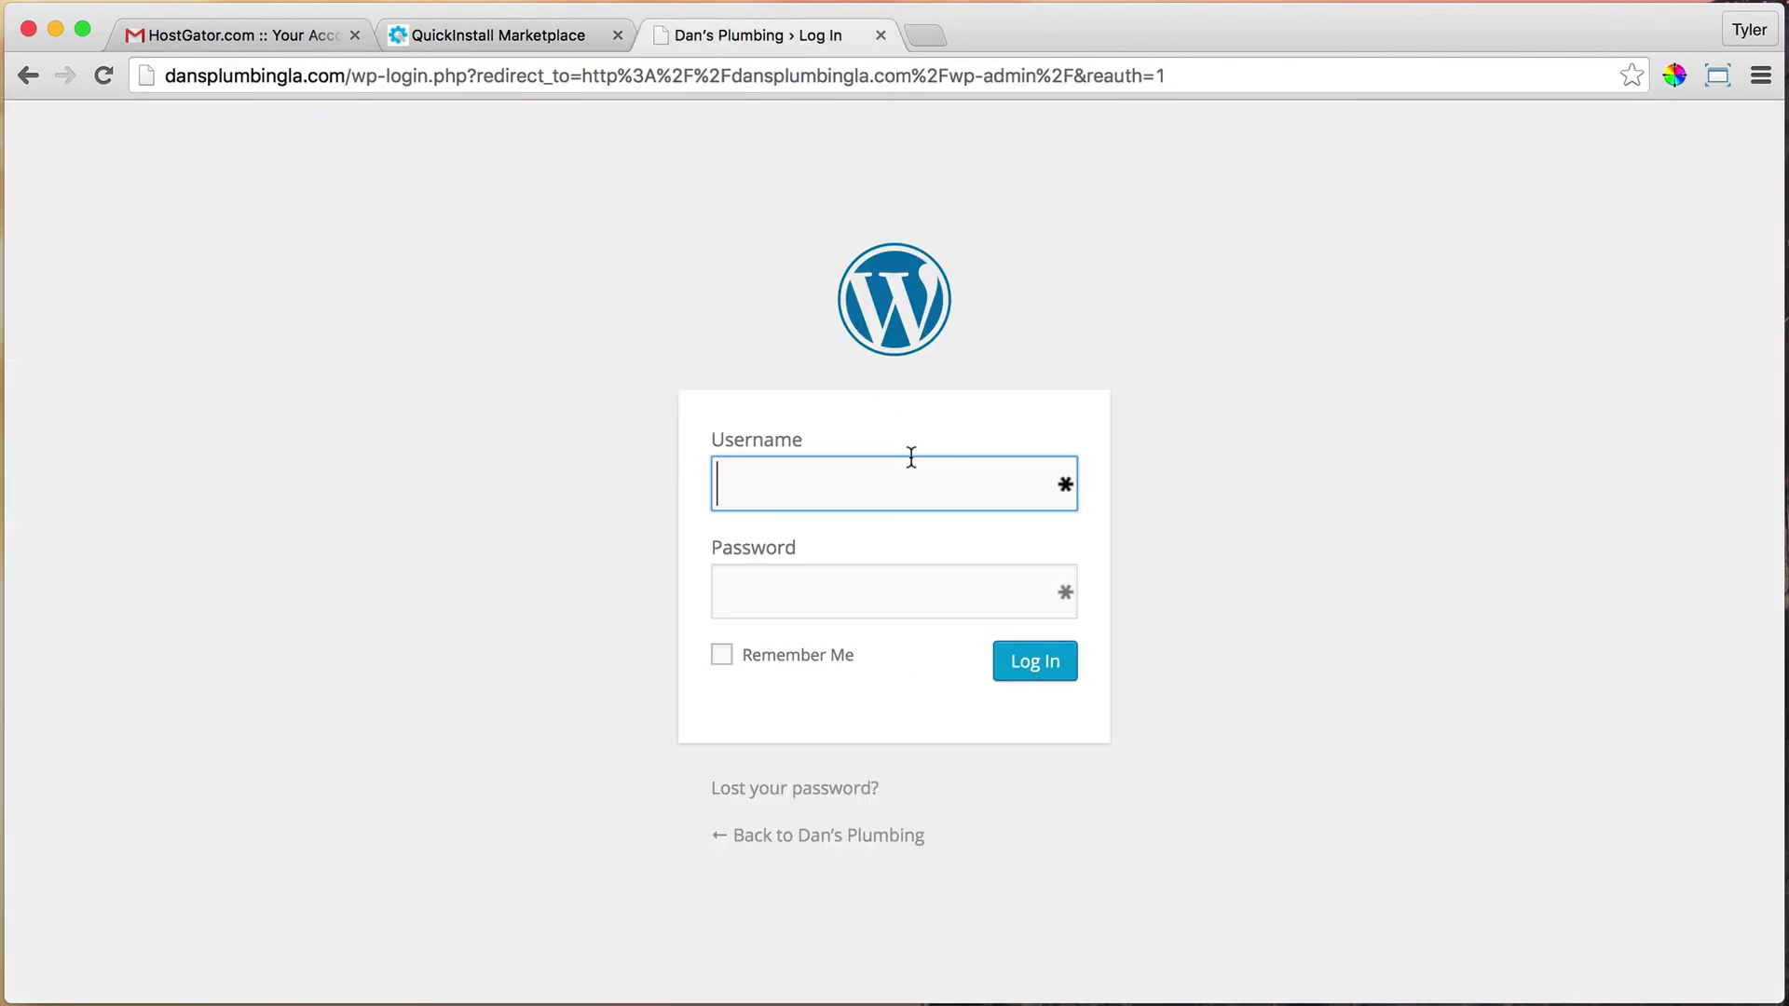
Enter the admin username, paste the password copied from QuickInstall, and submit the login
type("Tyler")
left_click(538, 28)
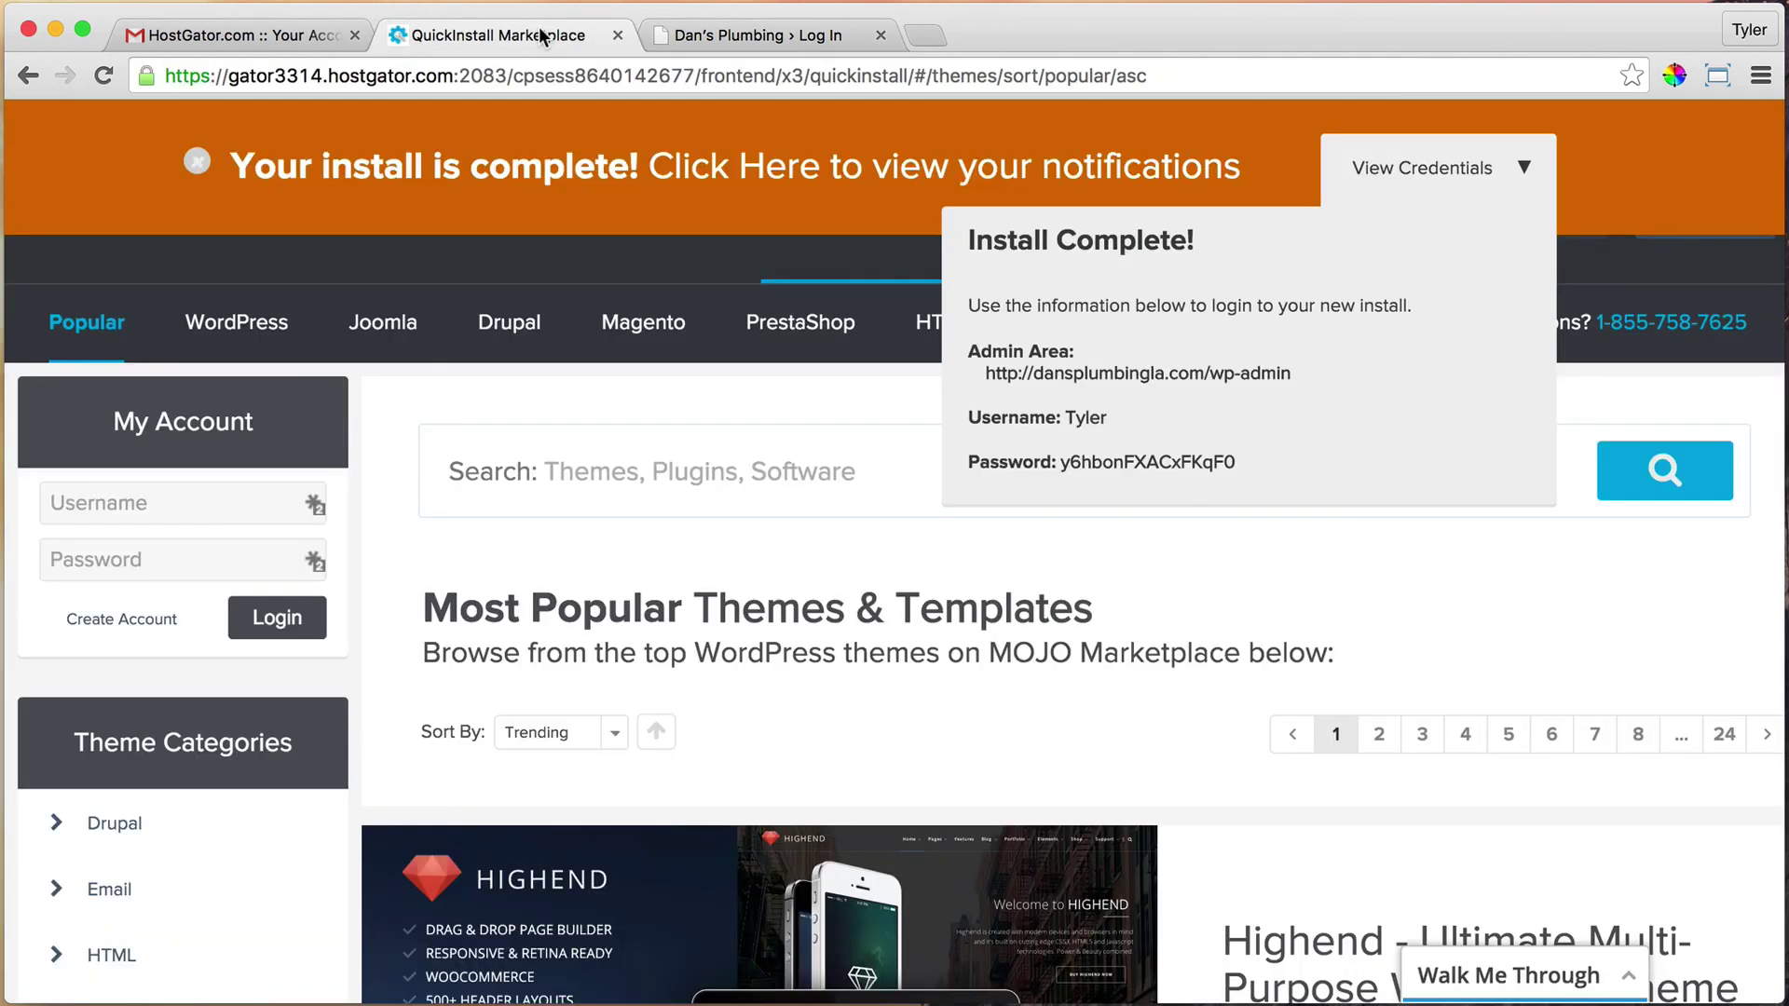
double_click(1129, 464)
right_click(1125, 463)
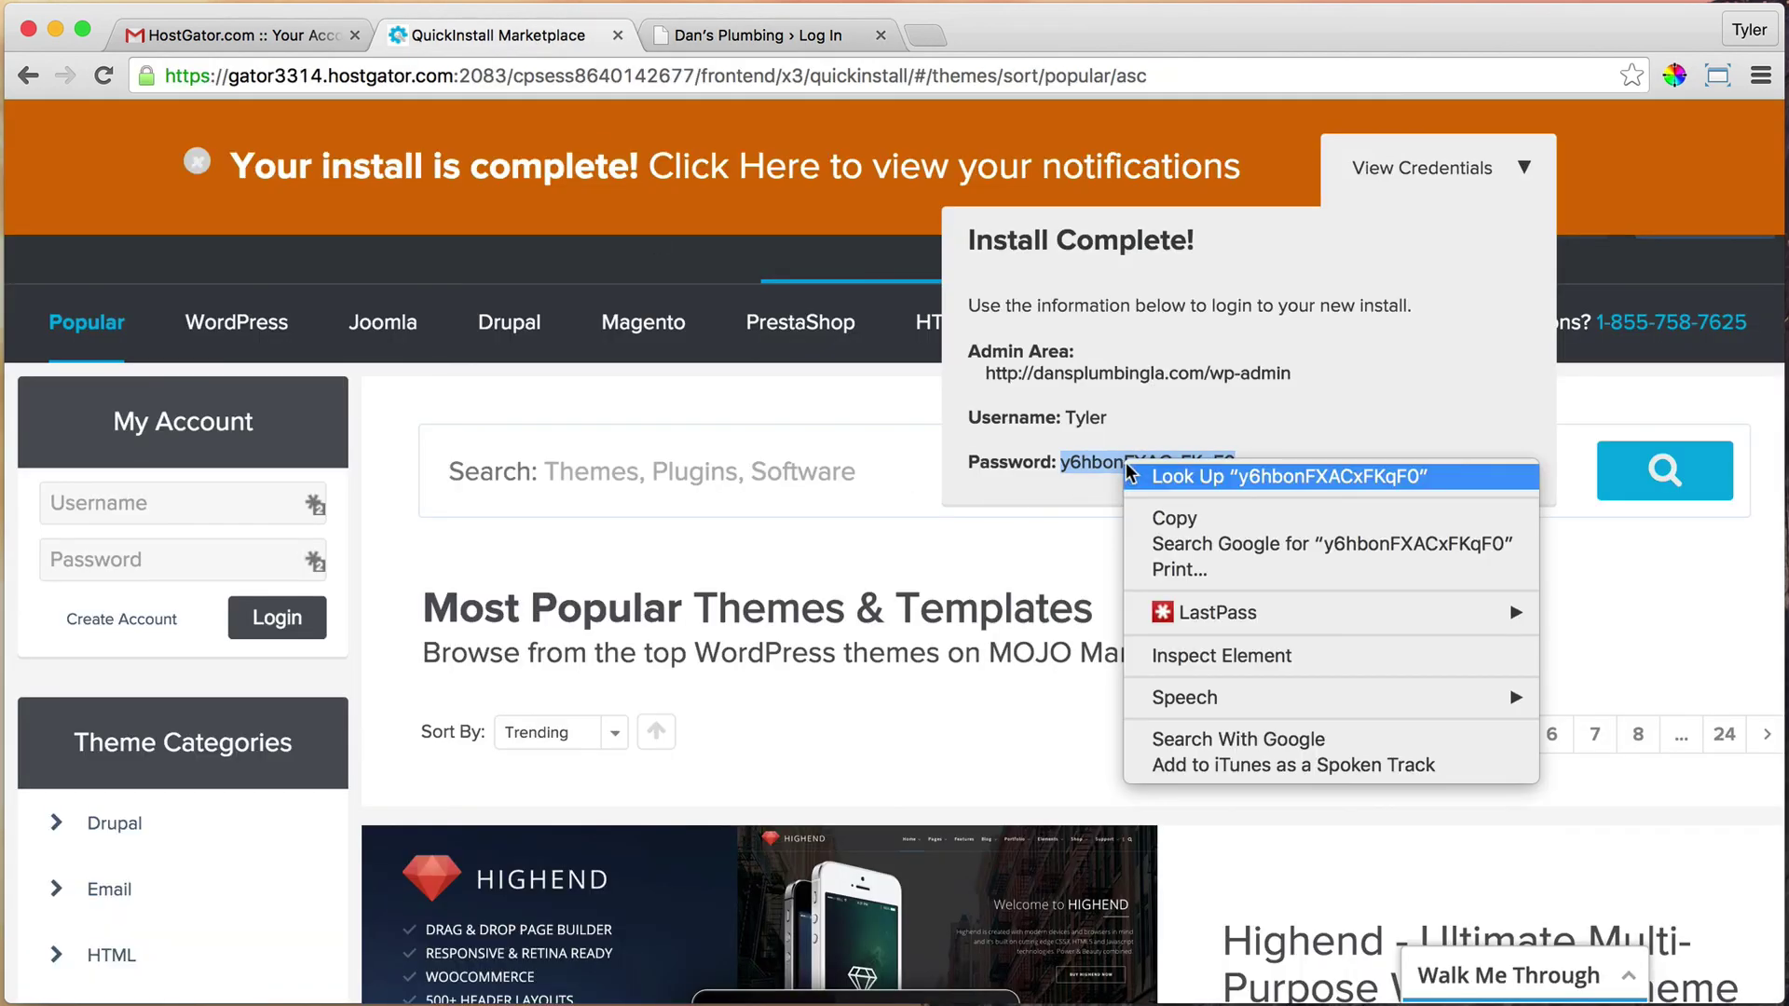
left_click(1202, 515)
left_click(763, 35)
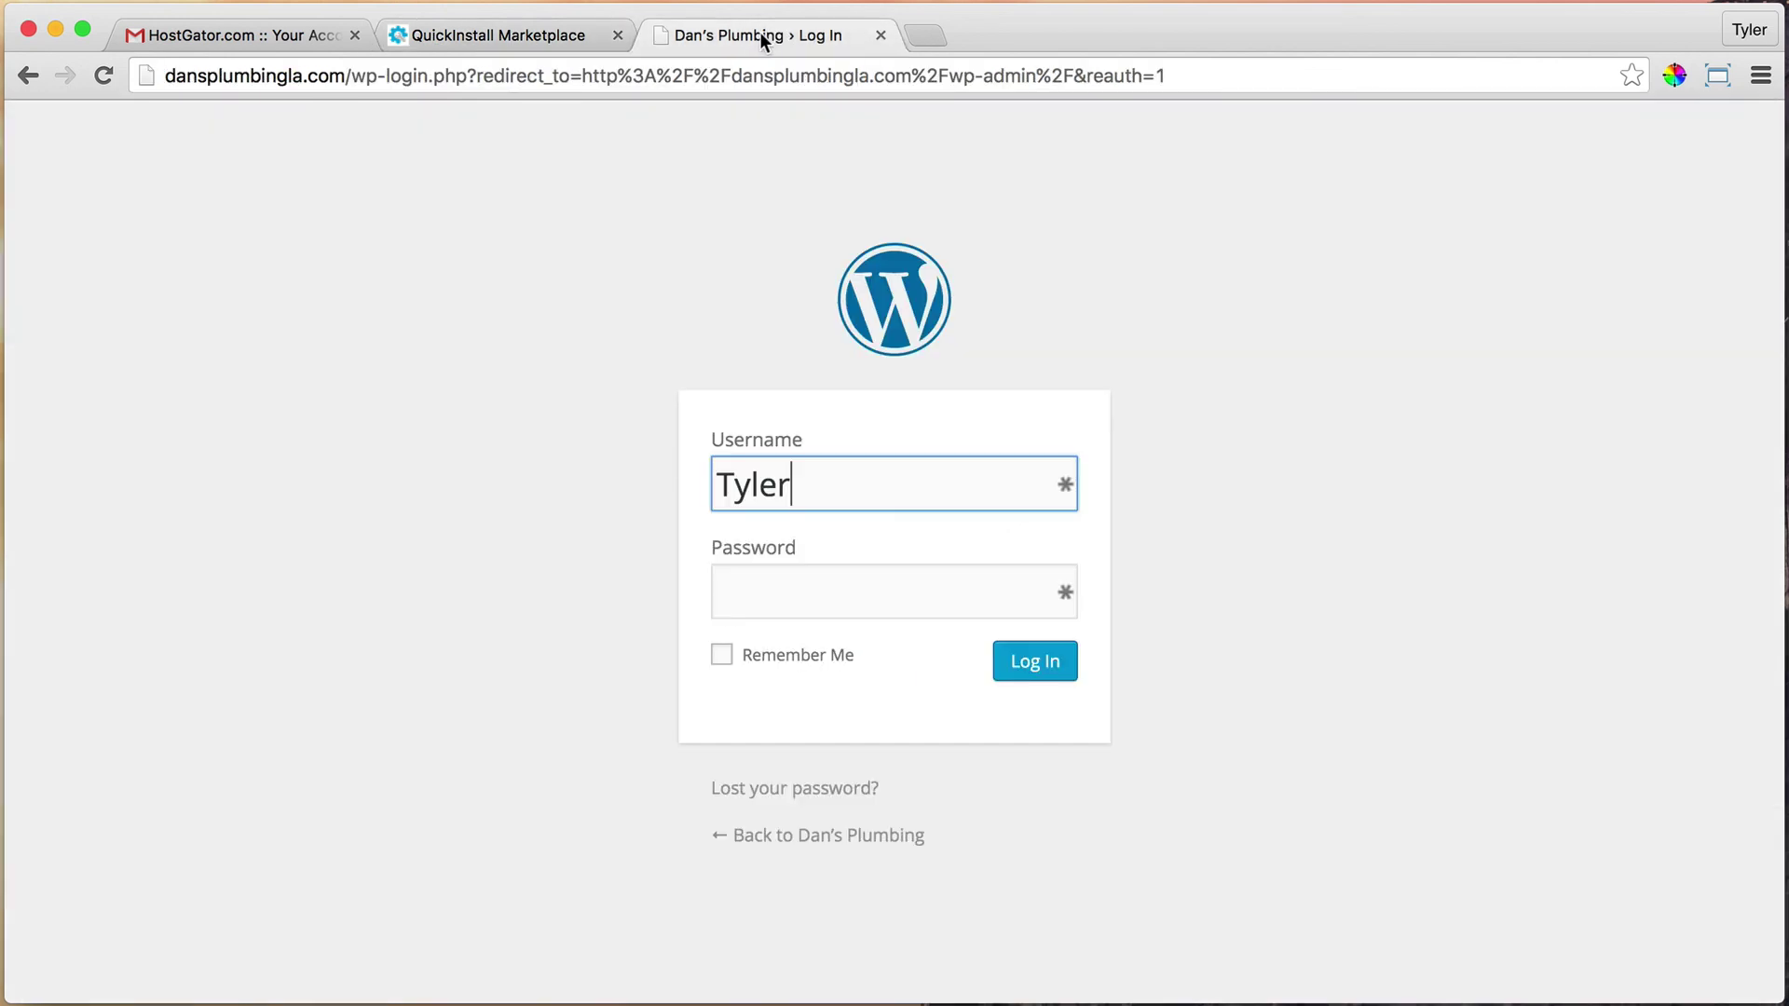
left_click(814, 592)
right_click(815, 592)
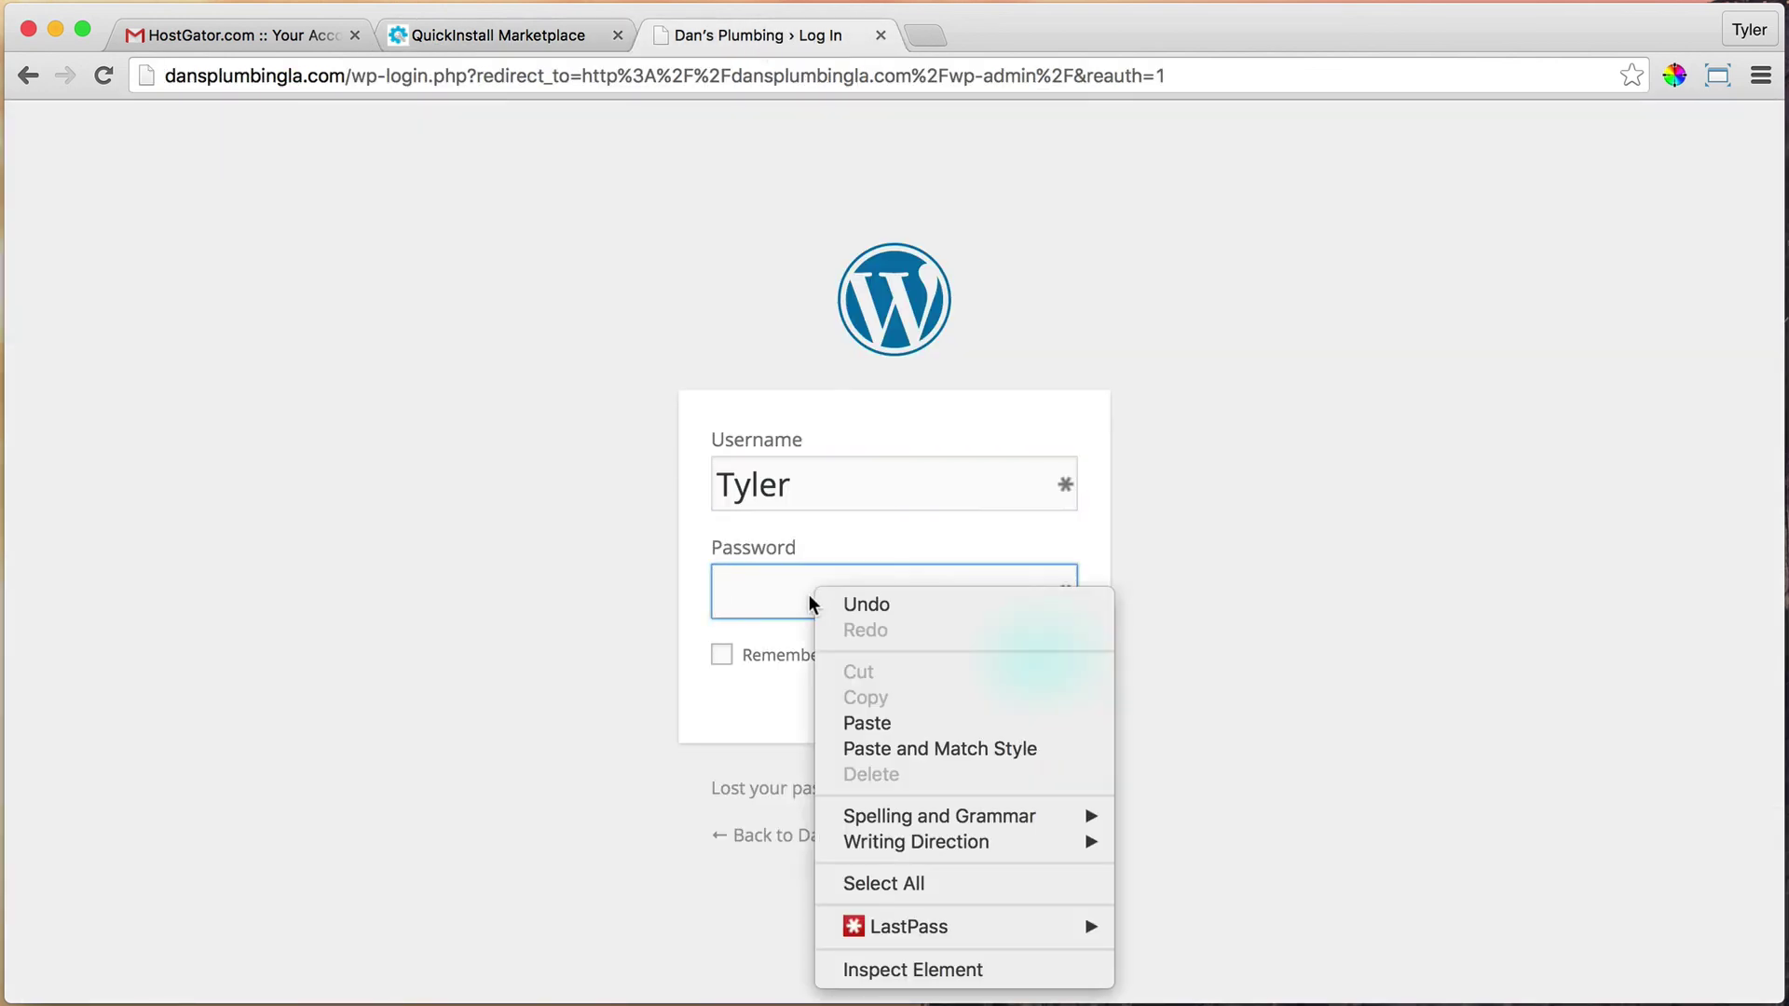
left_click(904, 722)
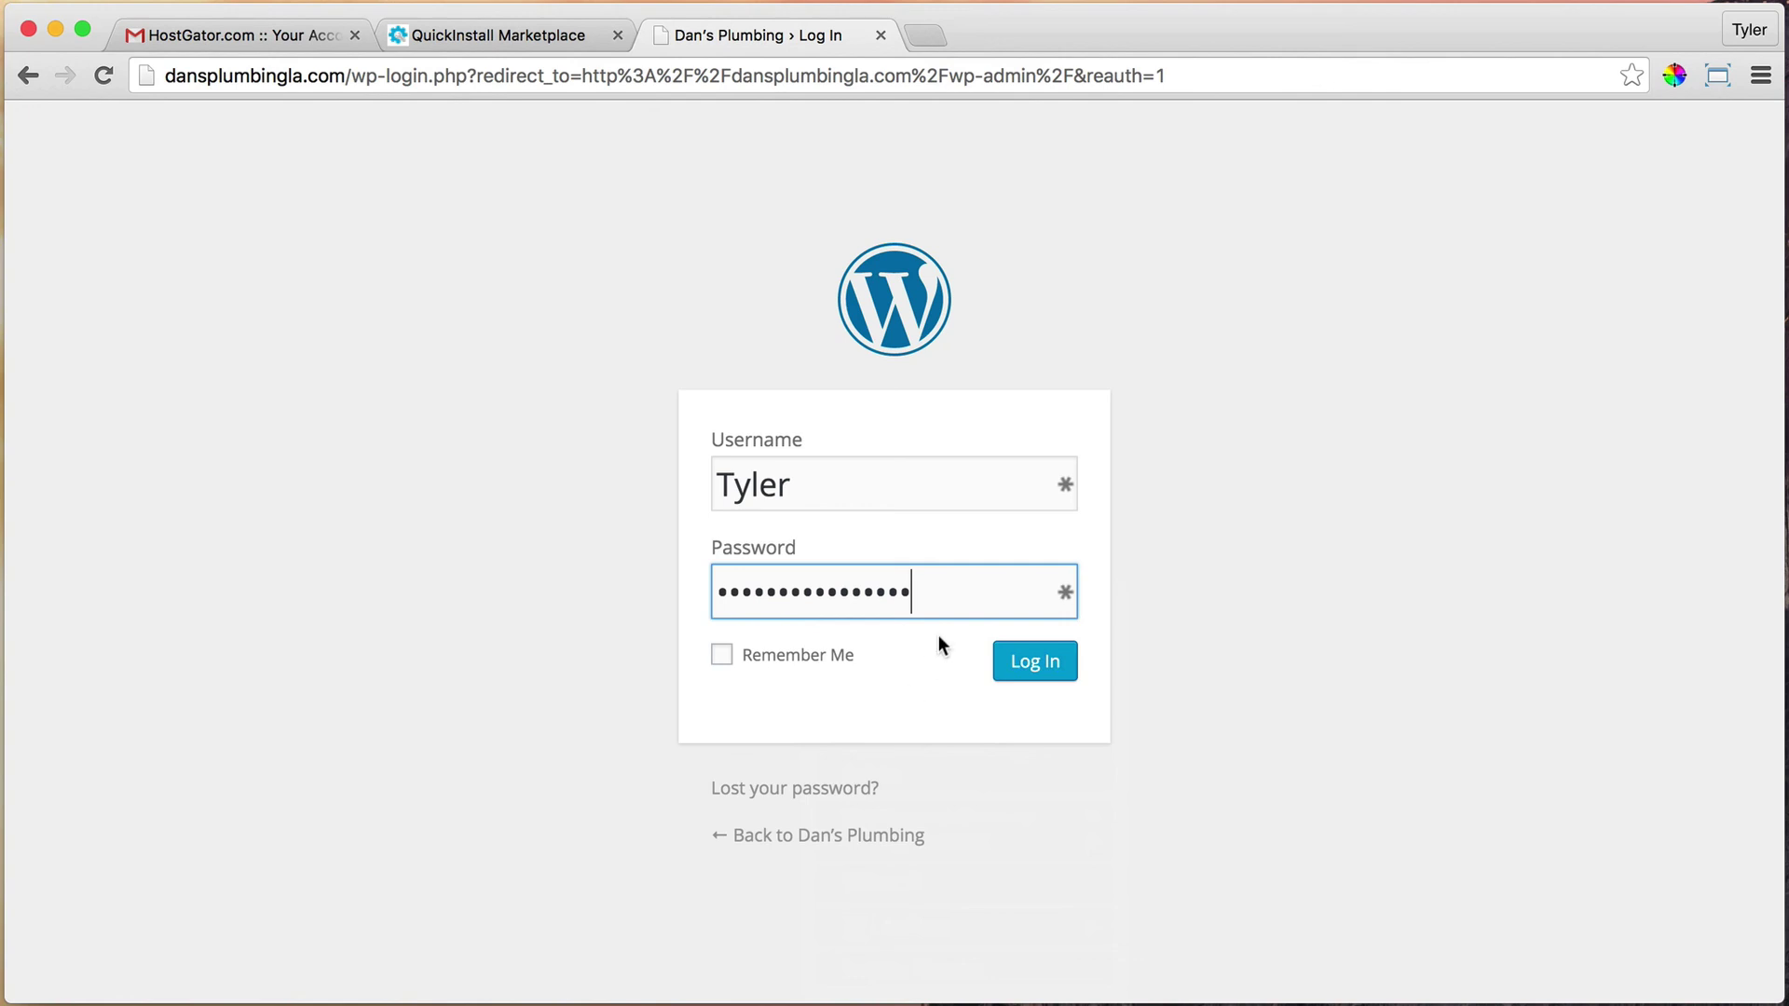
left_click(1043, 664)
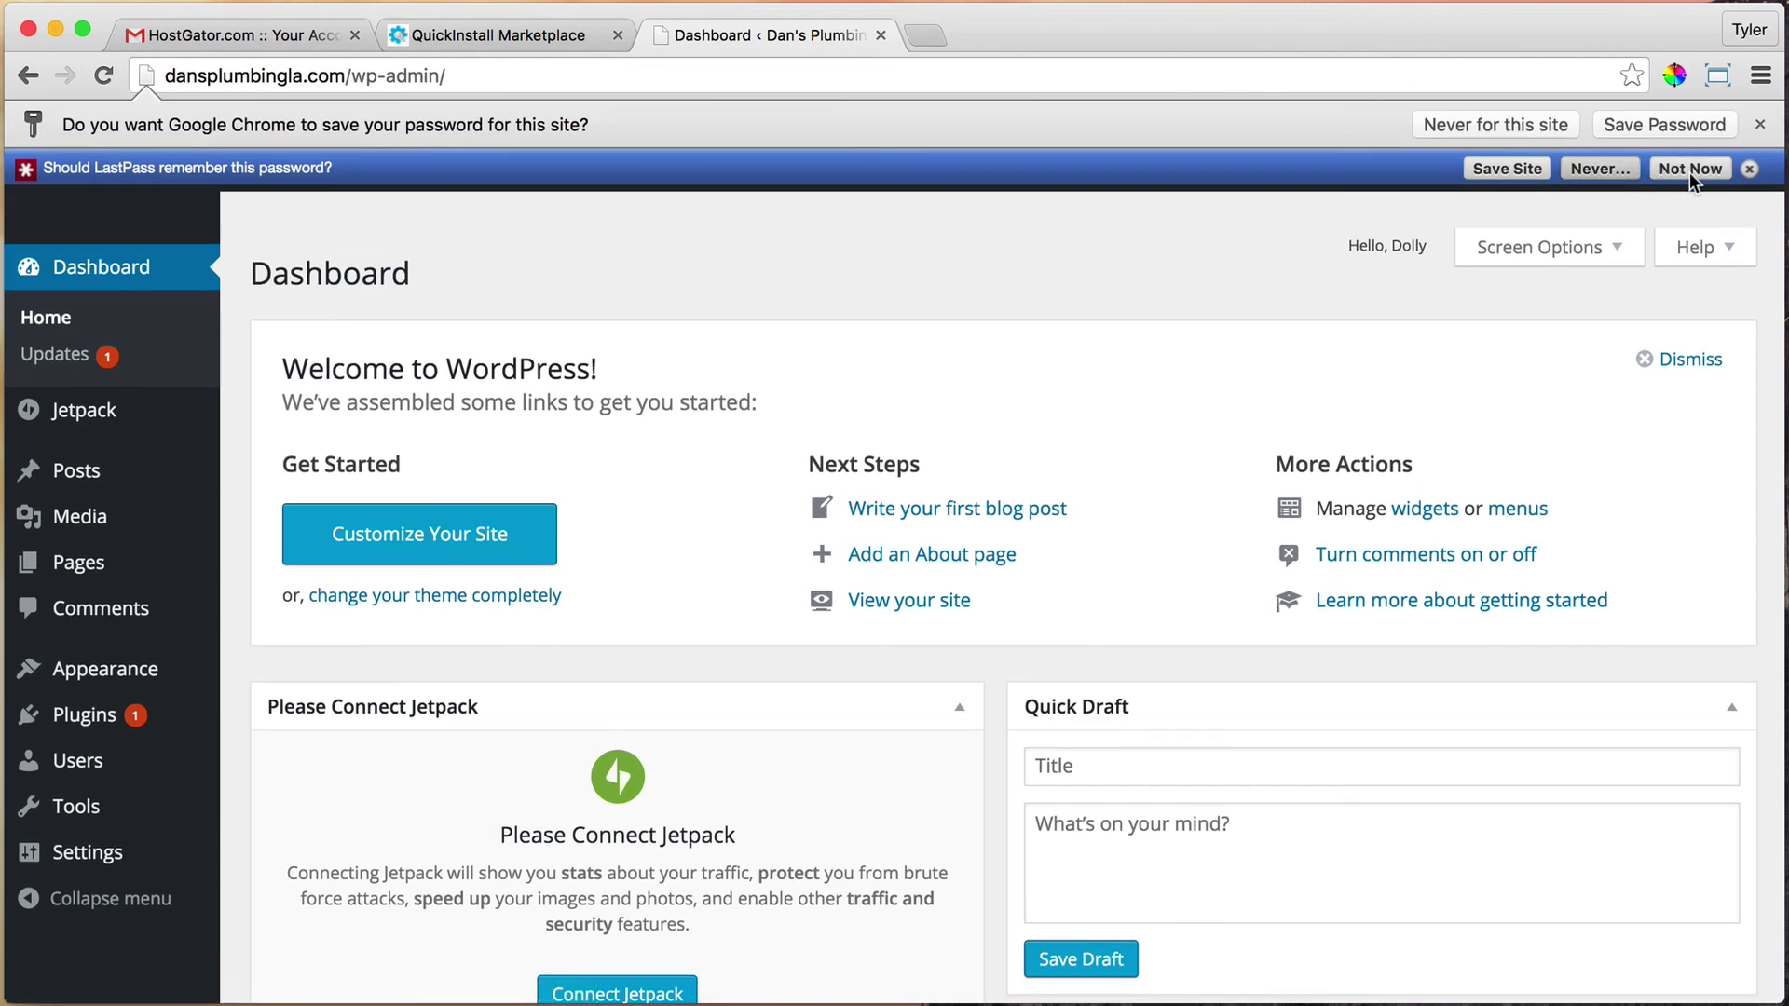
Dismiss the save-password prompts and close the QuickInstall Marketplace tab
left_click(1690, 169)
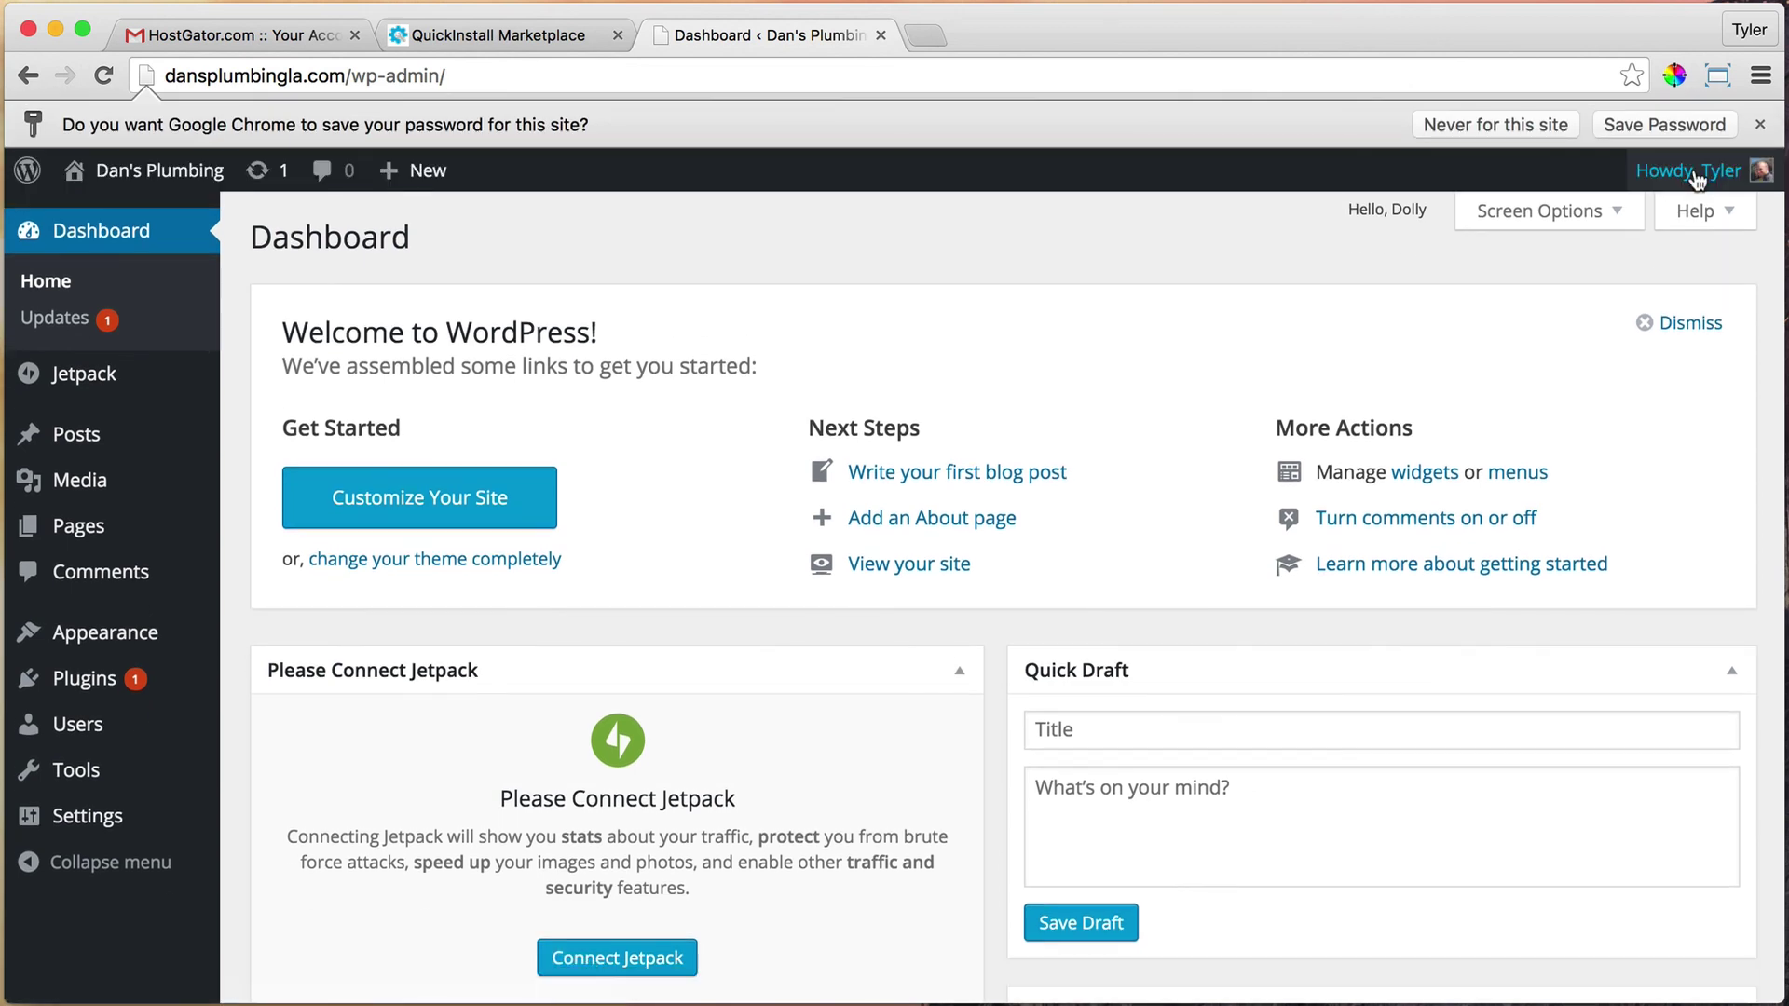
left_click(1757, 131)
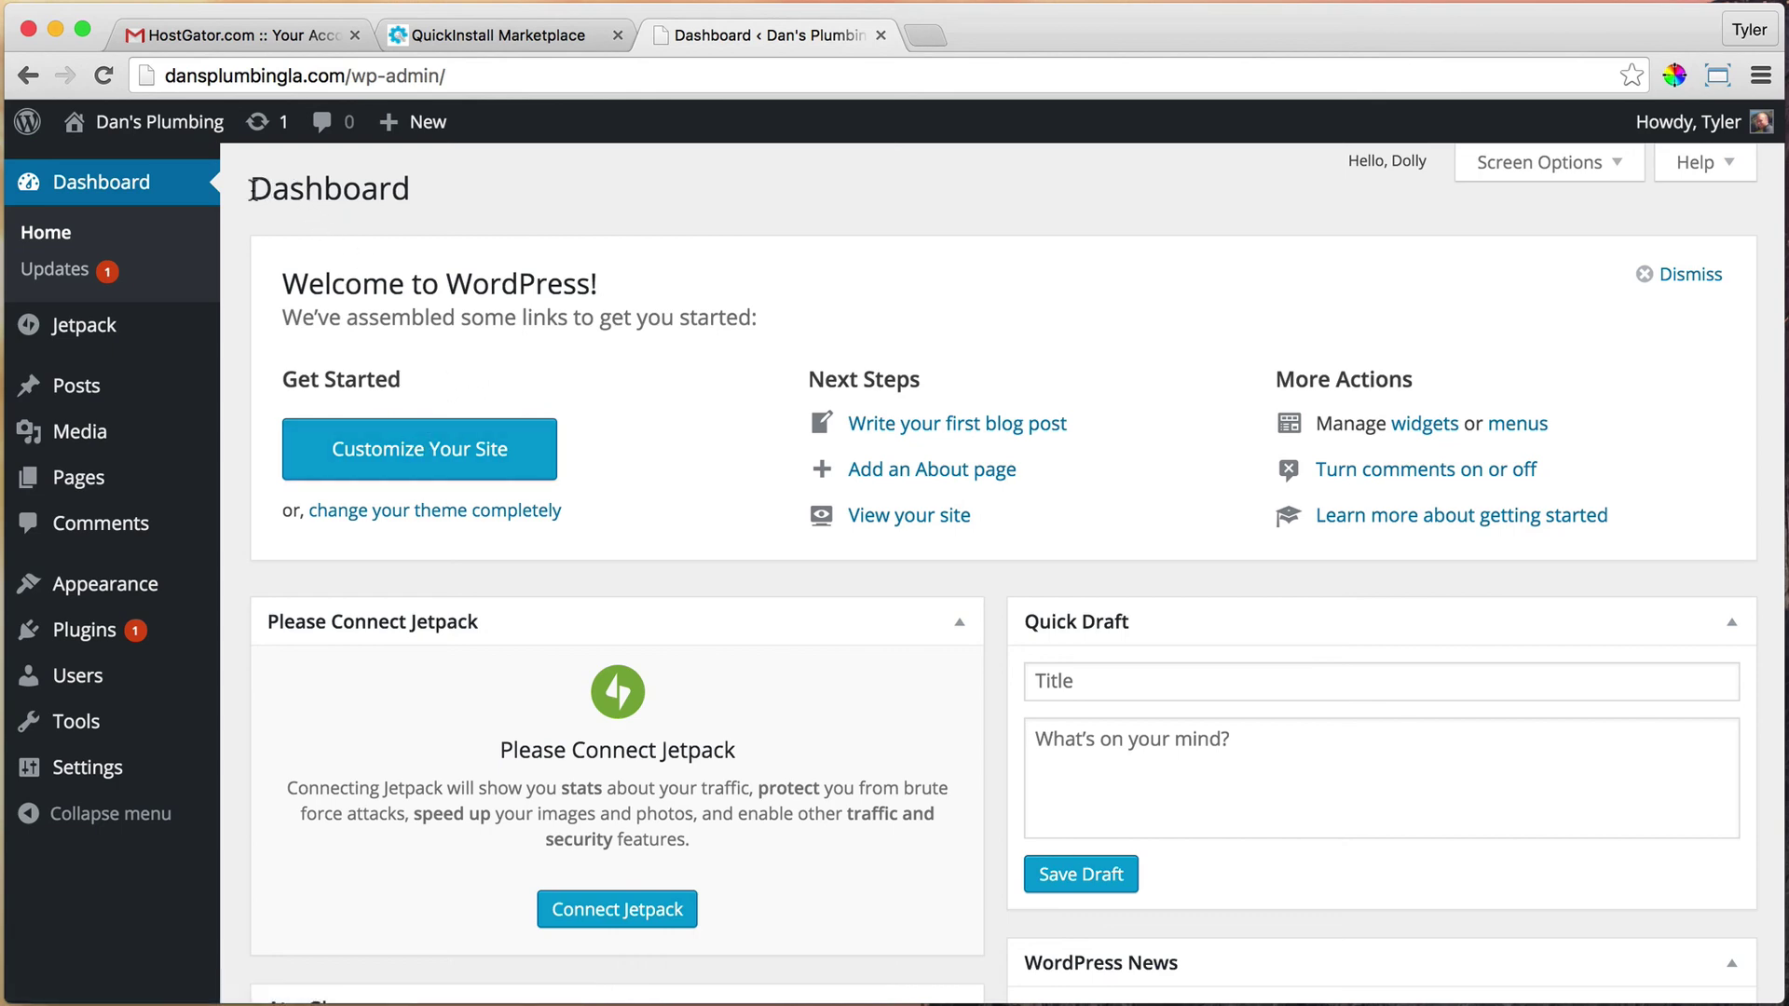
left_click_drag(252, 189, 410, 189)
left_click(392, 192)
left_click(499, 35)
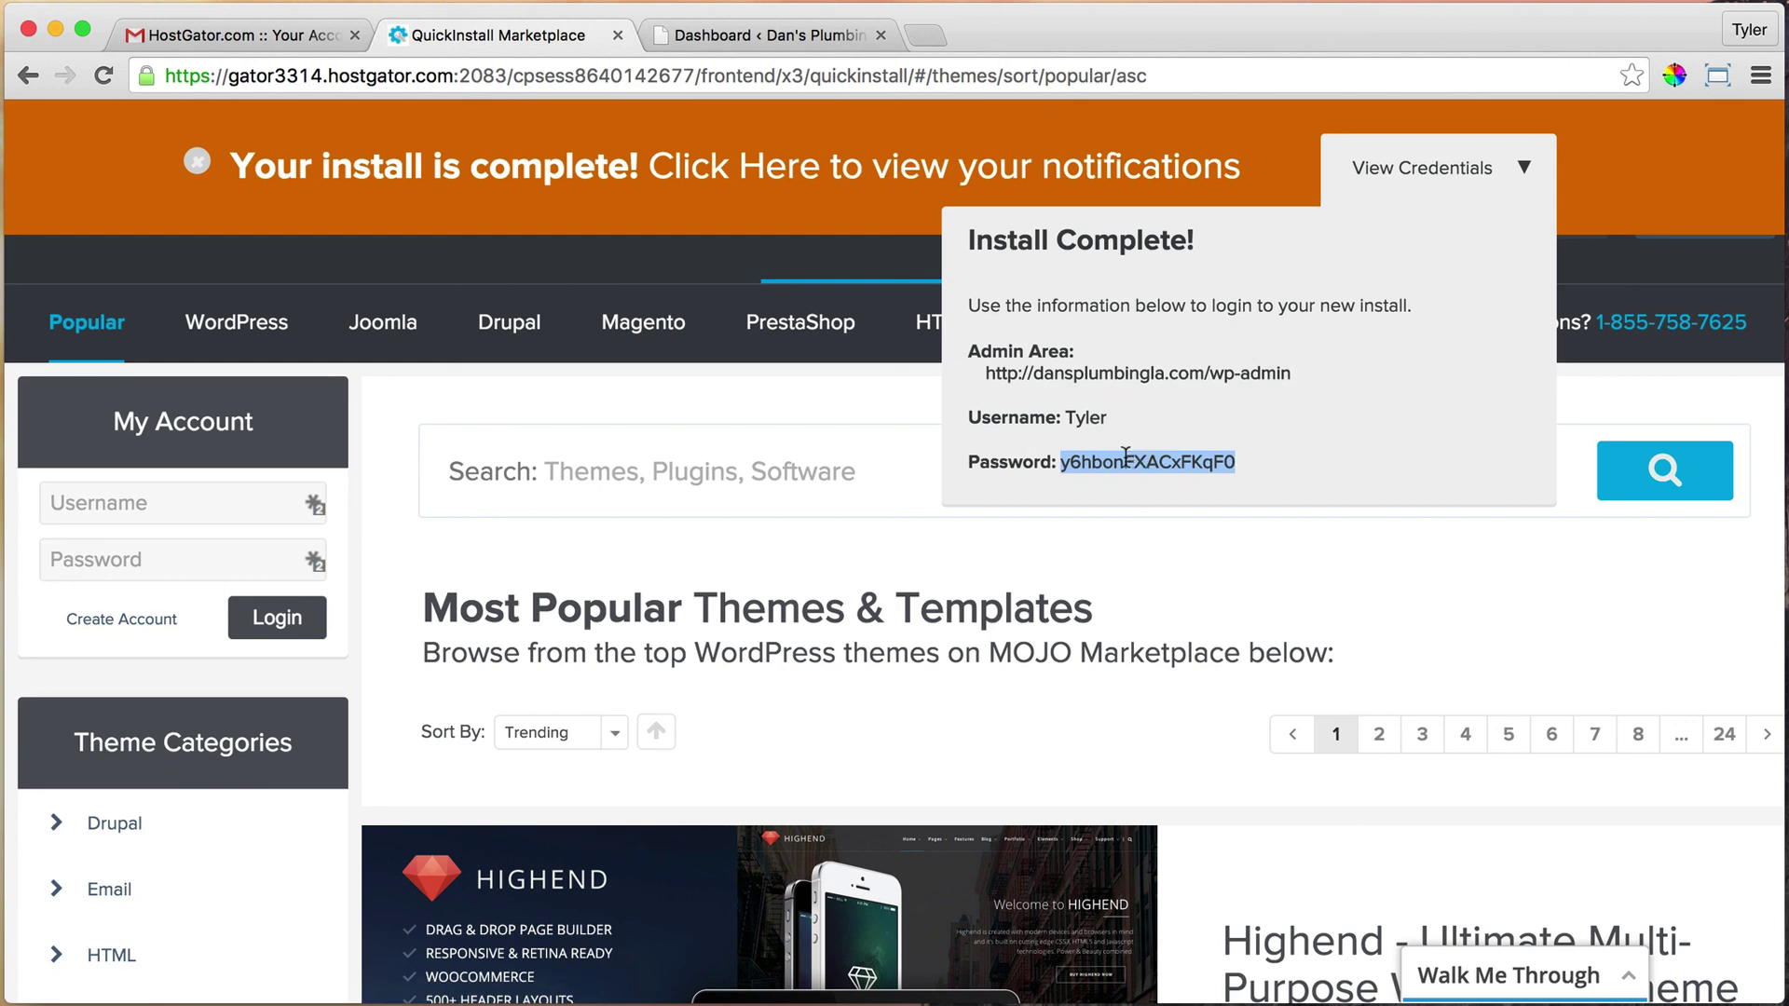
left_click(617, 35)
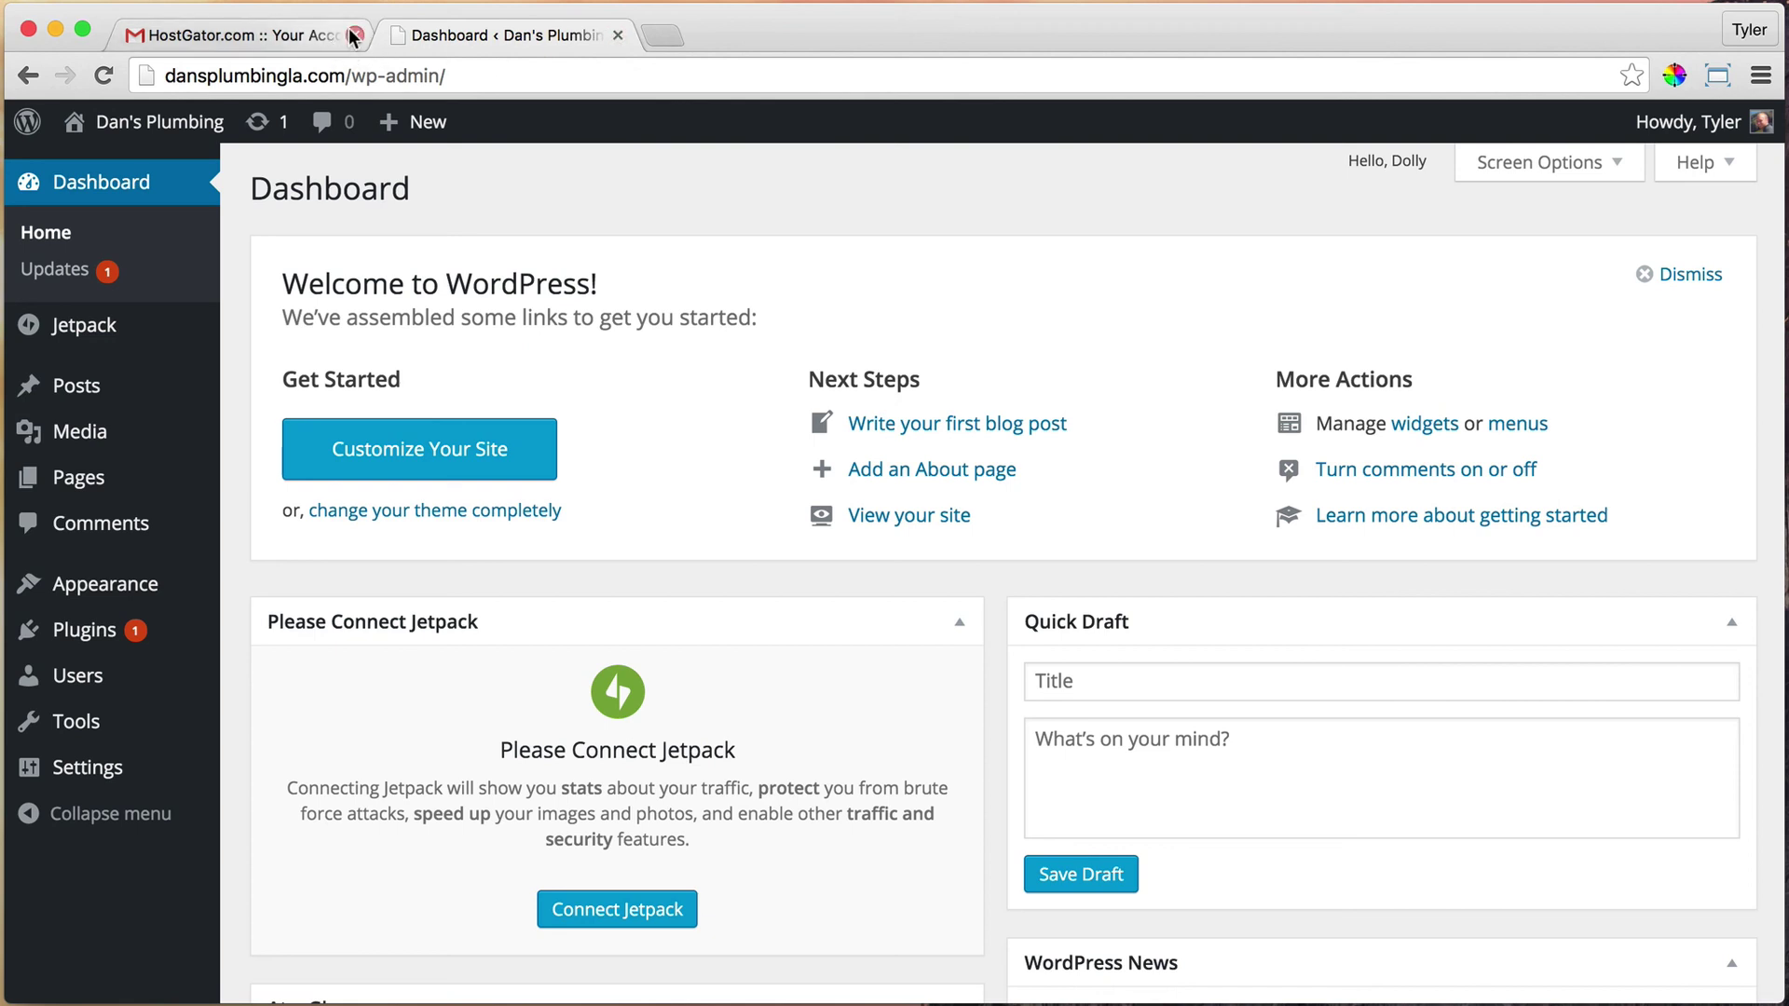